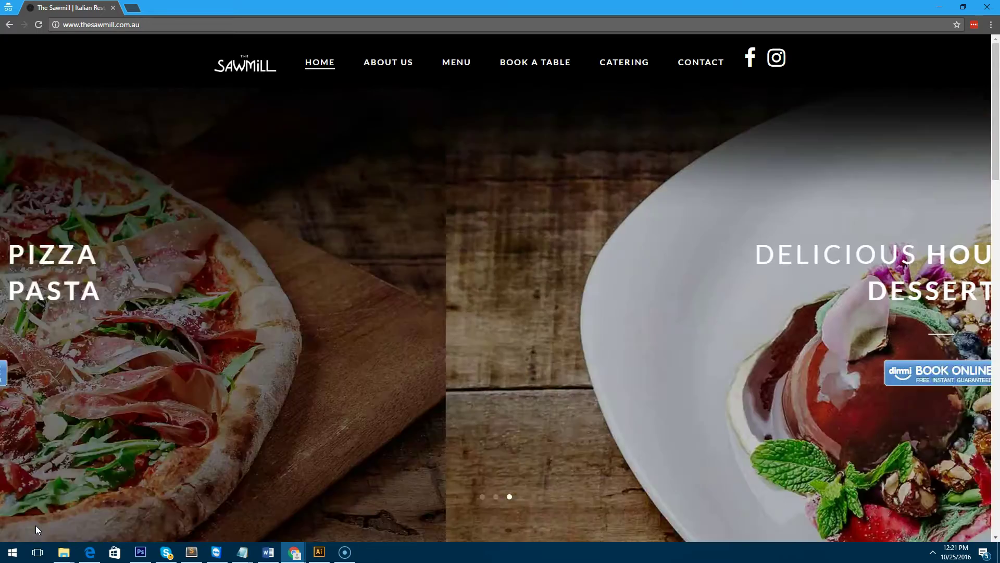
View the Sawmill homepage's HTML source in a new tab, then close it.
scroll(99, 411, down, 15)
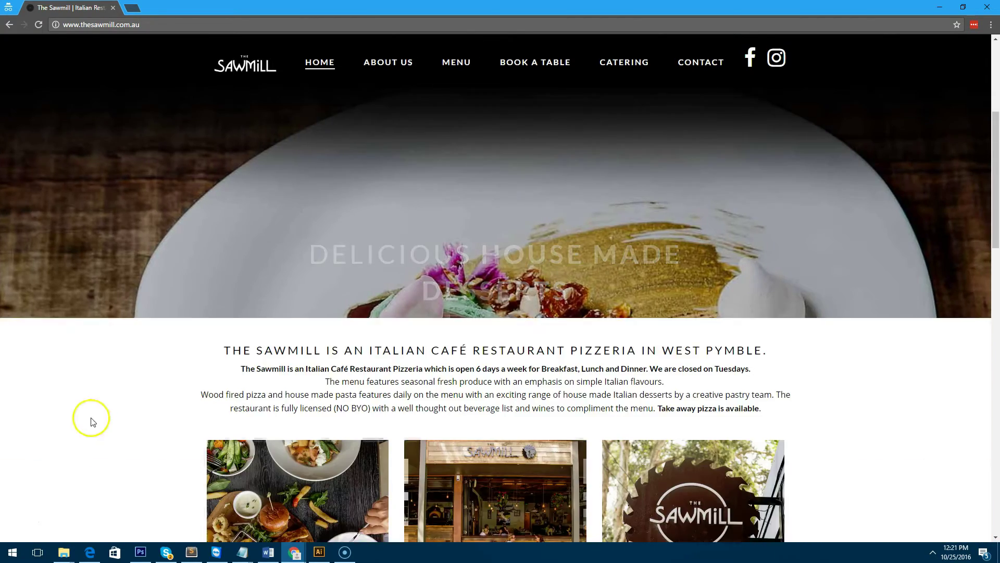
scroll(217, 255, down, 6)
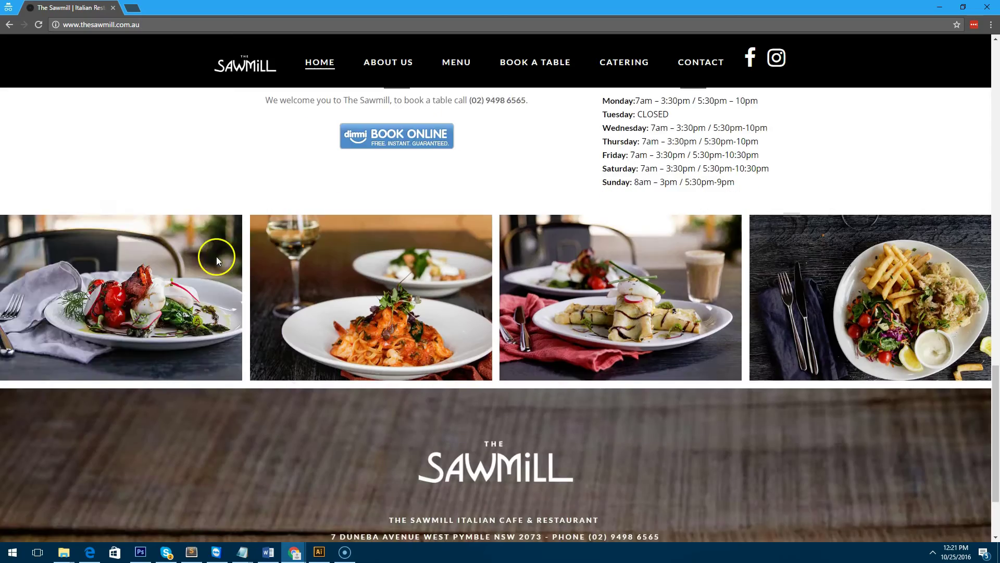
scroll(208, 250, up, 20)
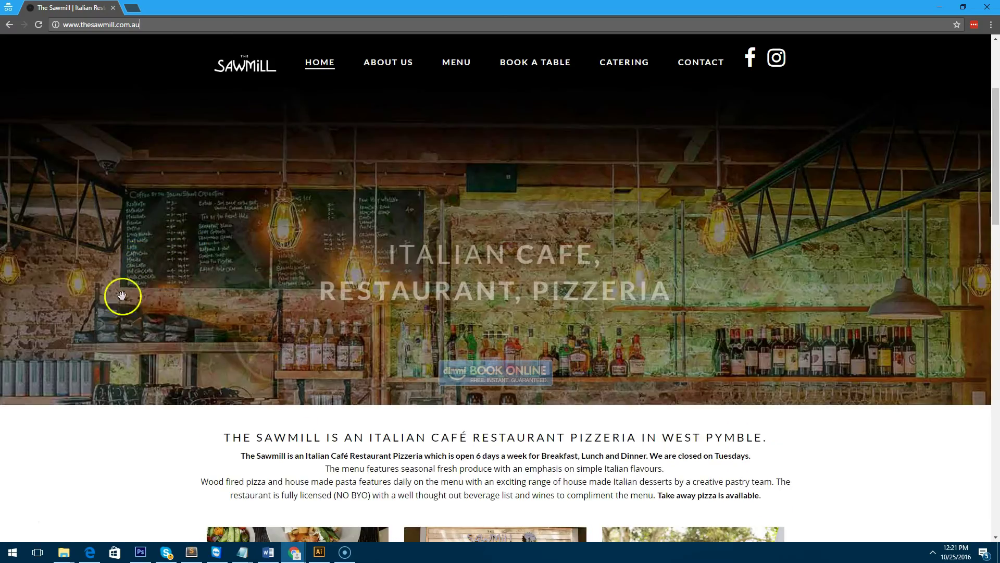
right_click(104, 455)
click(134, 435)
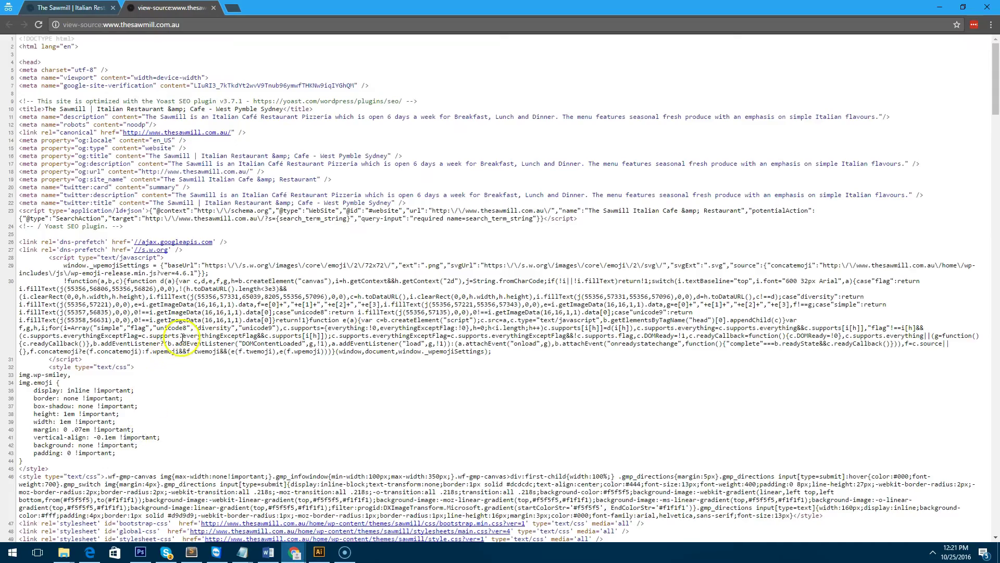
scroll(185, 334, down, 10)
scroll(184, 334, down, 10)
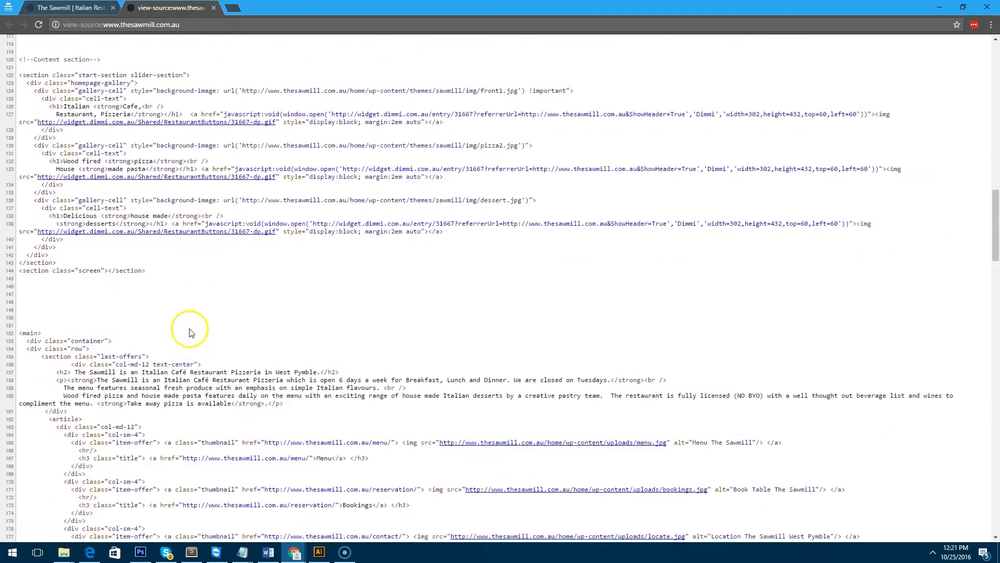
scroll(188, 332, up, 7)
scroll(189, 330, up, 9)
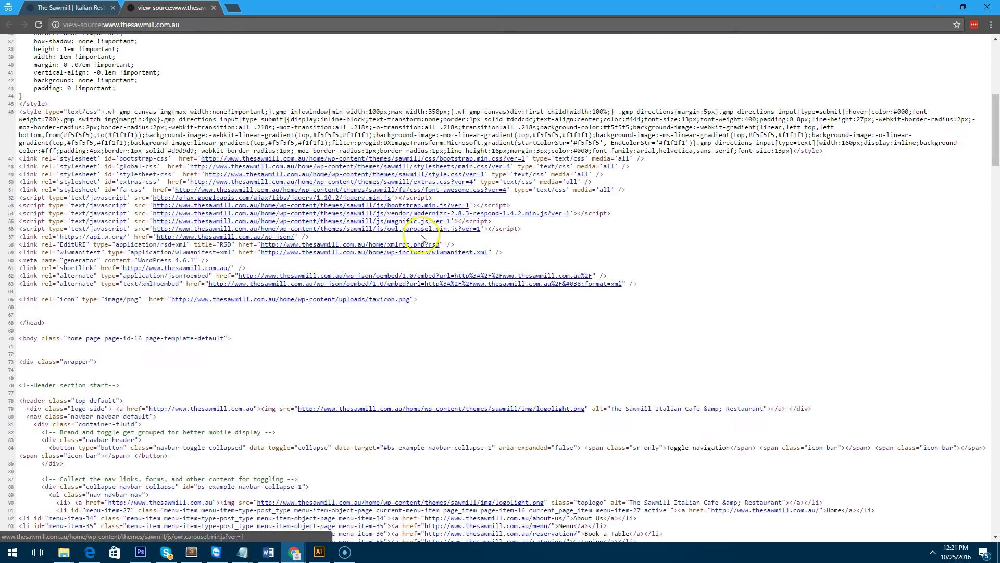
scroll(438, 245, down, 10)
scroll(443, 259, down, 20)
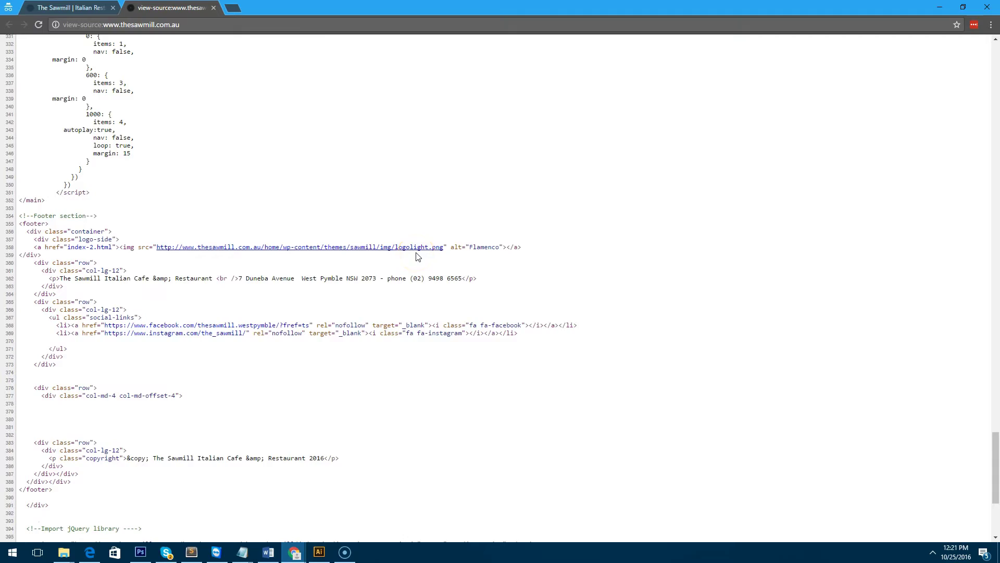
scroll(416, 258, up, 20)
scroll(416, 263, up, 20)
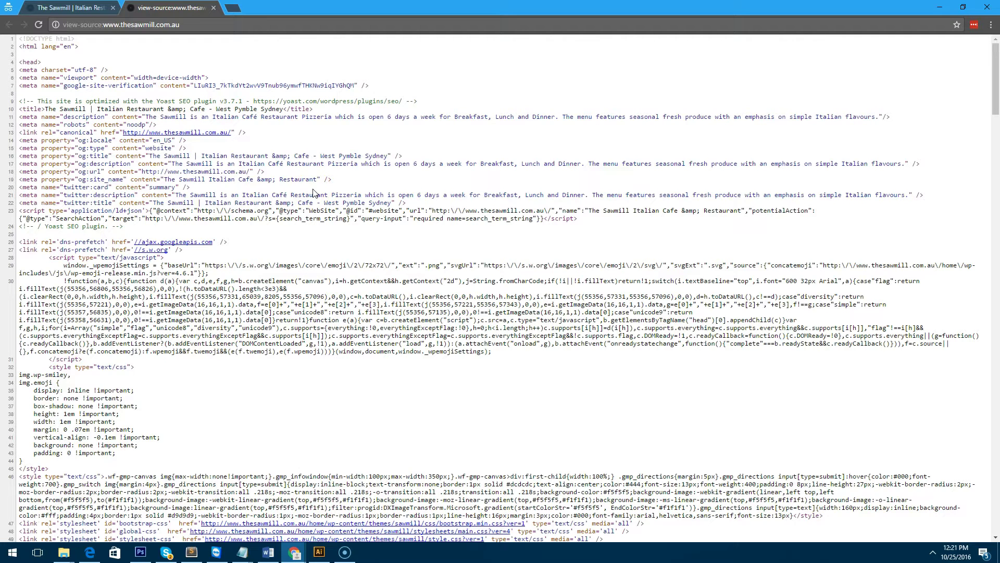
click(214, 8)
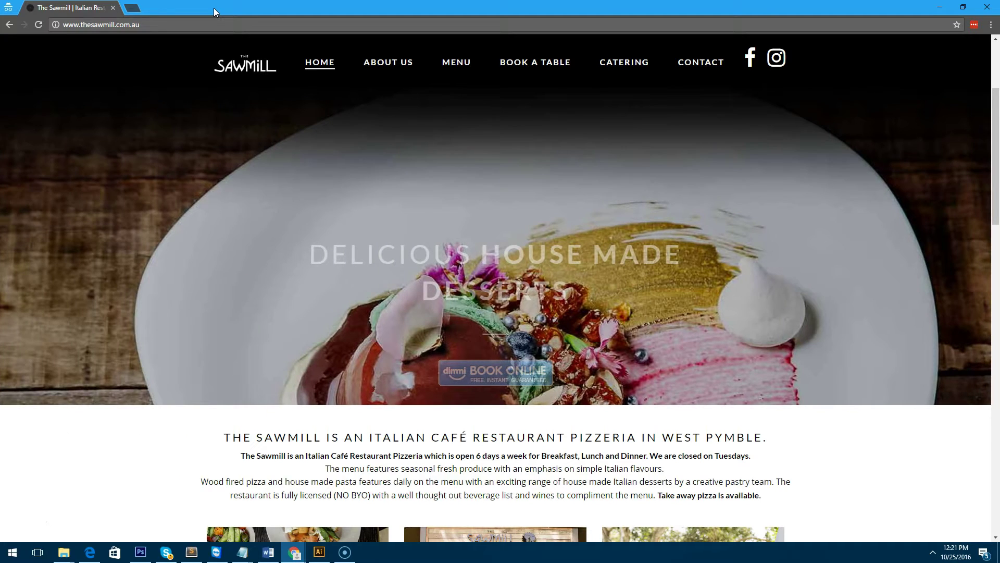
scroll(18, 500, up, 5)
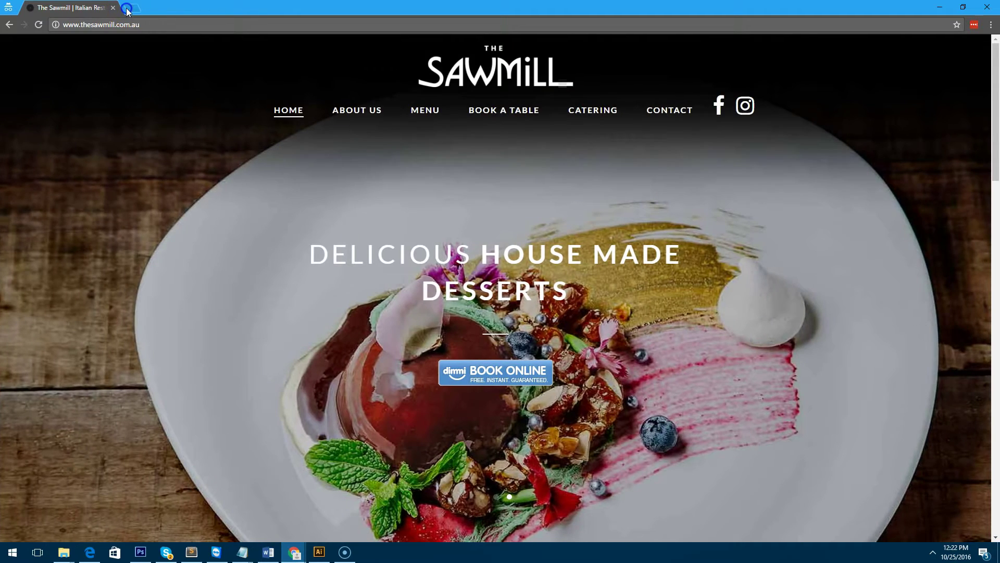
In a new incognito tab, search Google for 'pingdom tools'.
click(131, 7)
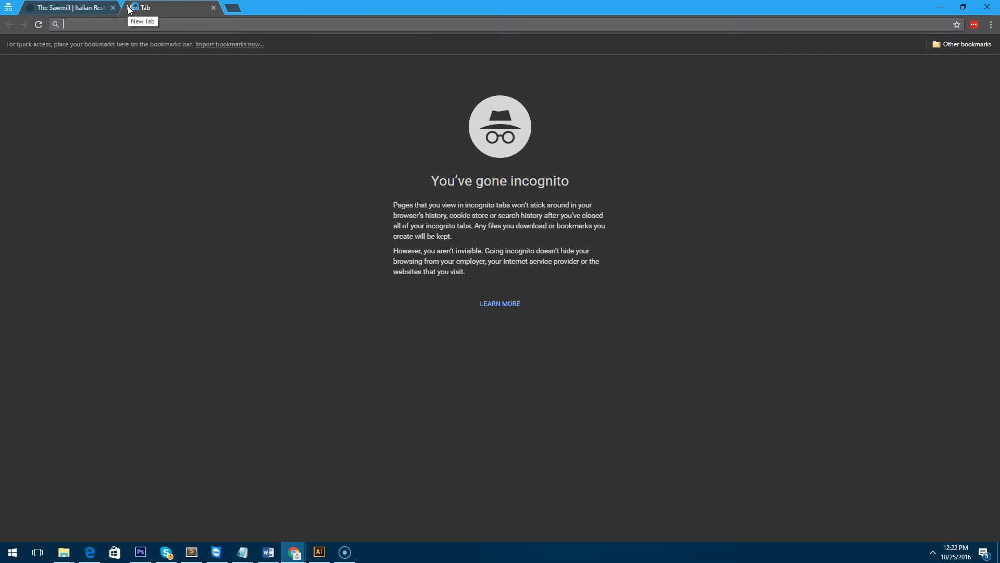
text(google)
key(Return)
text(pingdom tools)
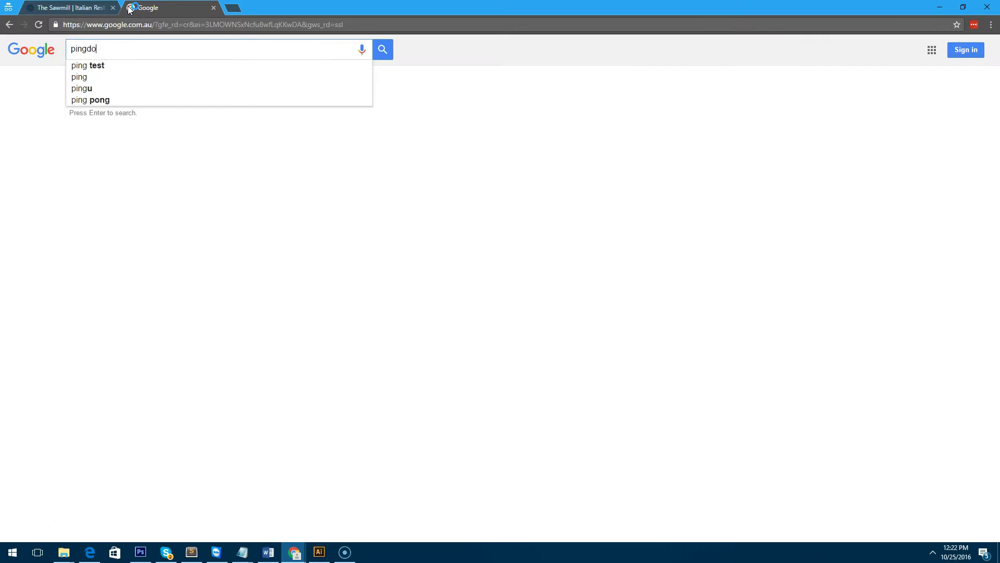
key(Return)
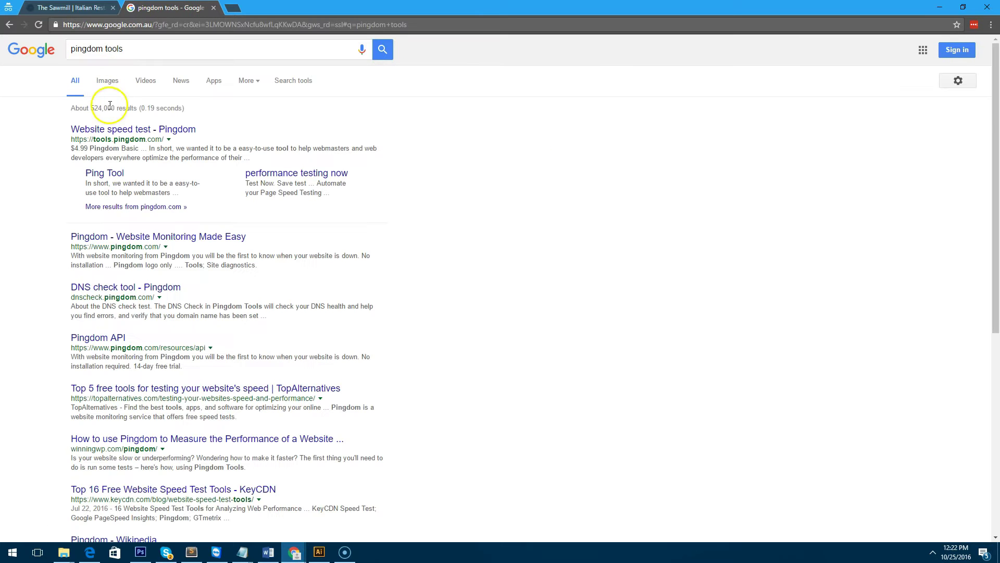
click(118, 134)
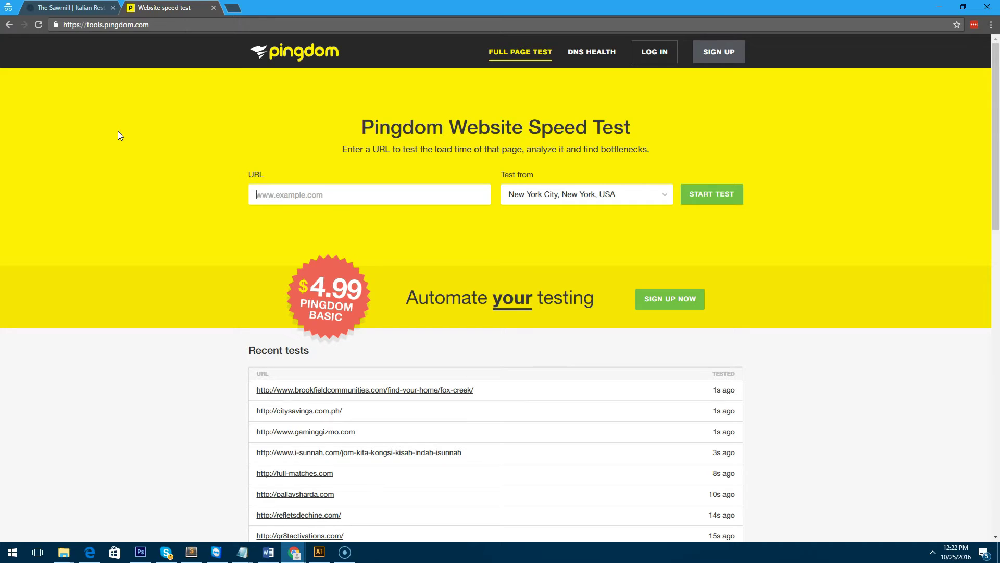
click(578, 193)
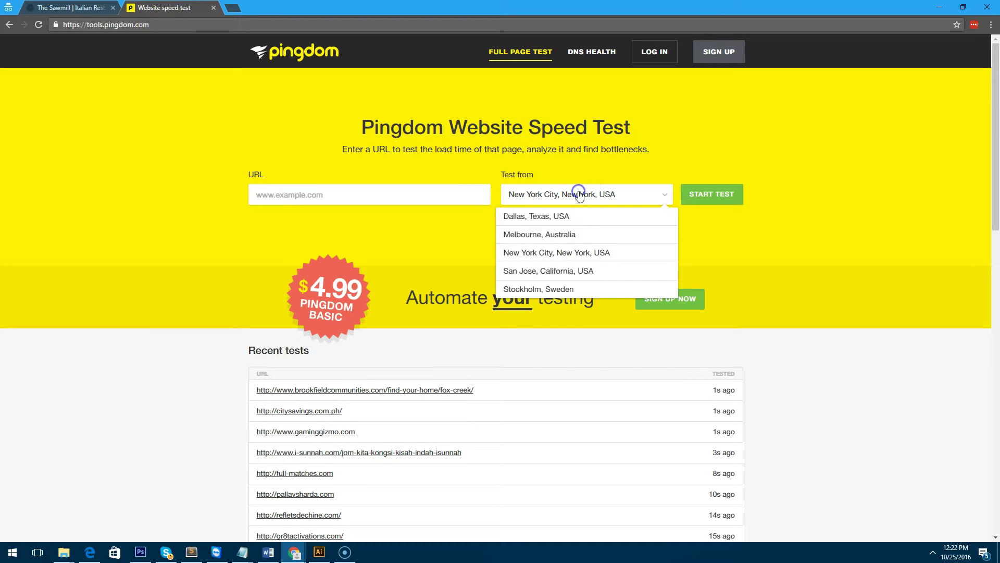
click(578, 235)
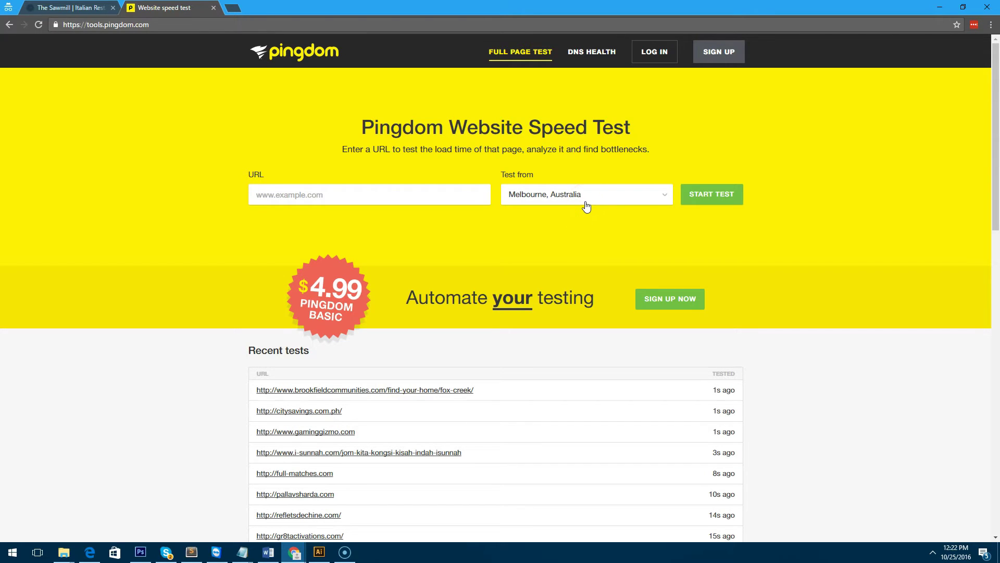
click(393, 197)
click(510, 195)
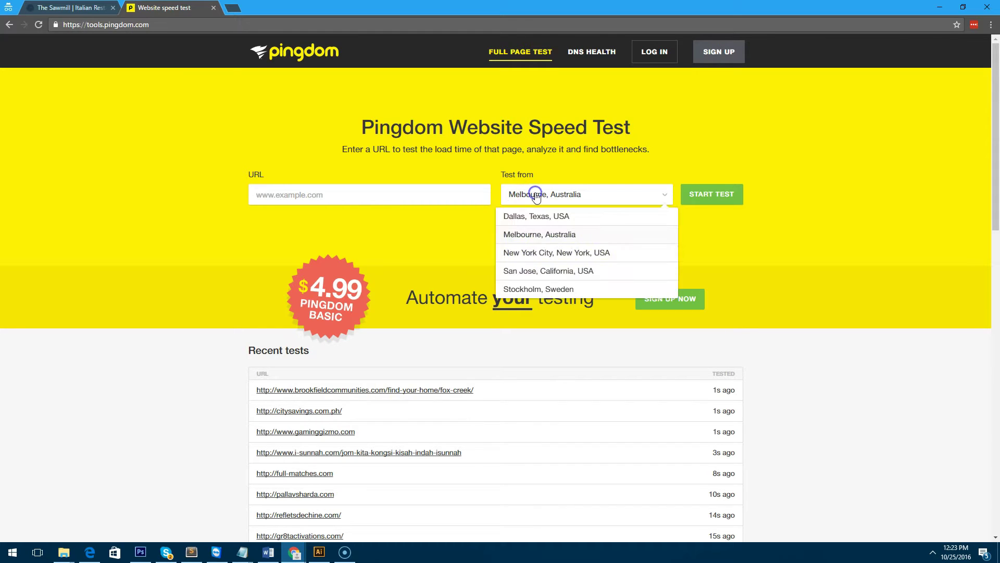
click(533, 230)
click(295, 193)
text(www.thesawmill.com.au)
key(Return)
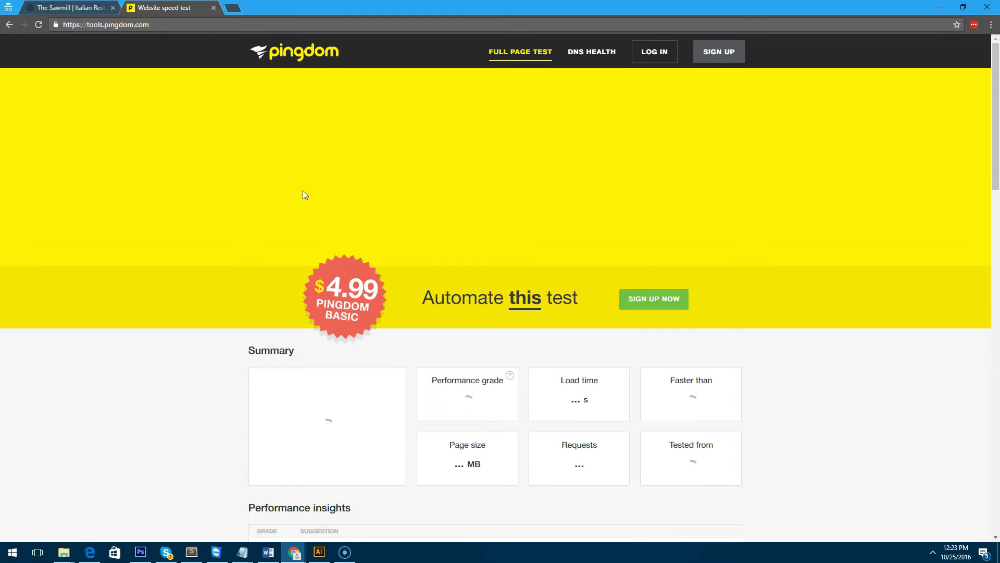
click(391, 115)
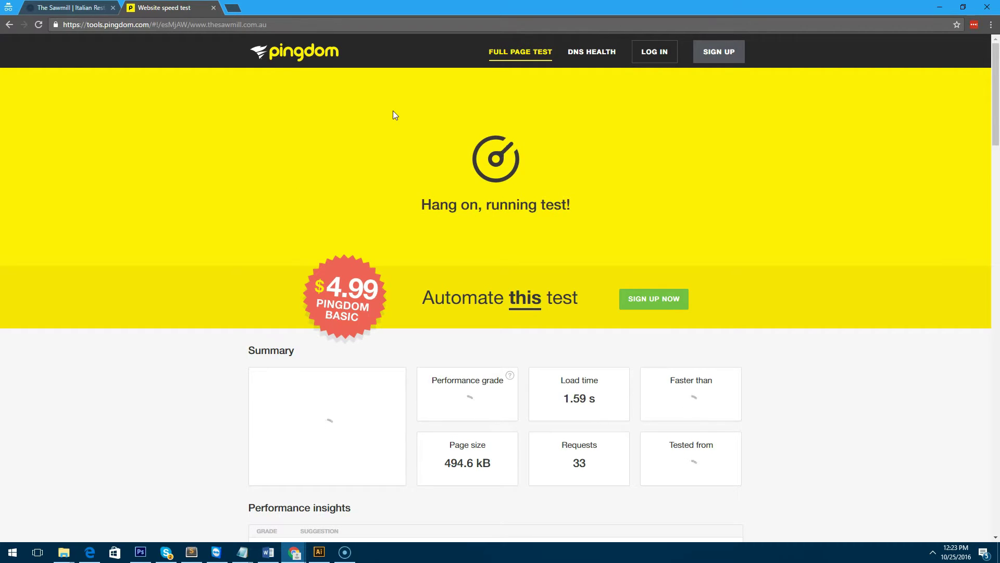
scroll(392, 113, down, 1)
click(395, 111)
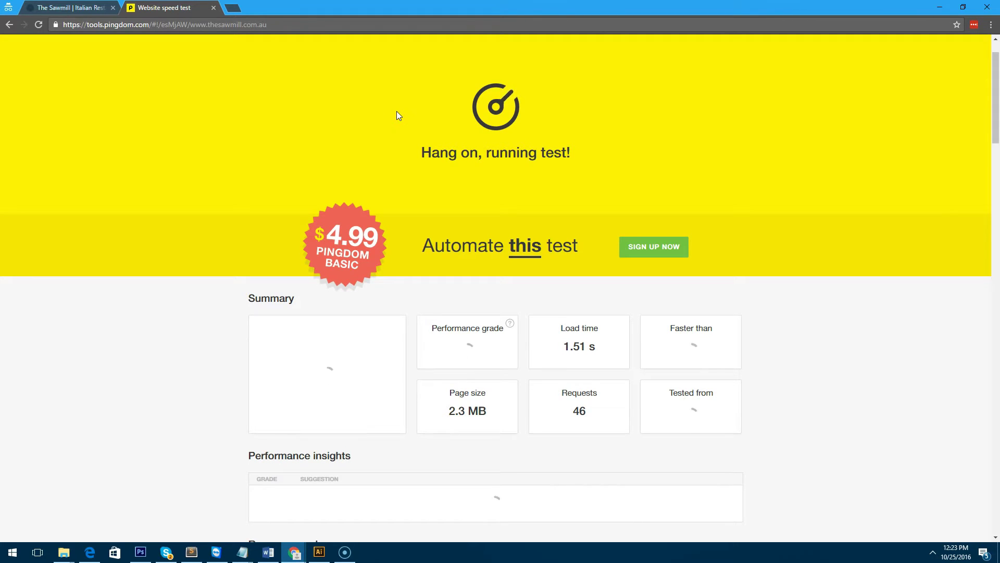
click(407, 108)
scroll(406, 110, down, 1)
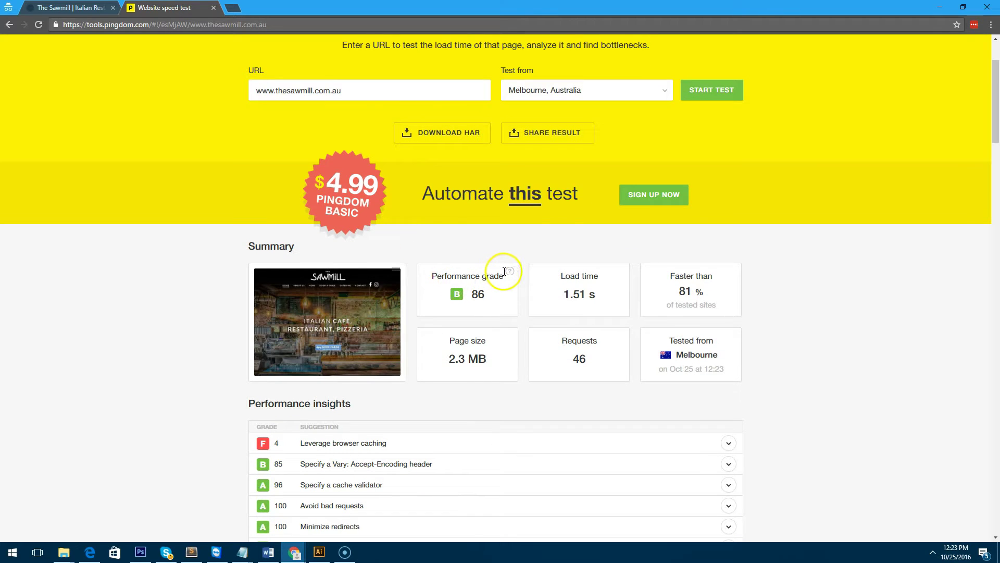
mouse_move(508, 273)
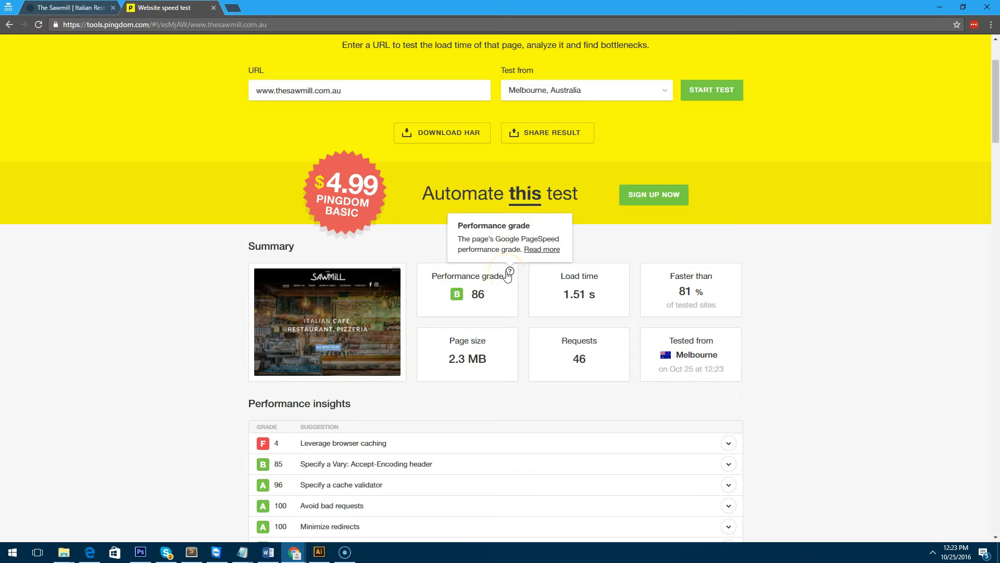
scroll(499, 273, down, 2)
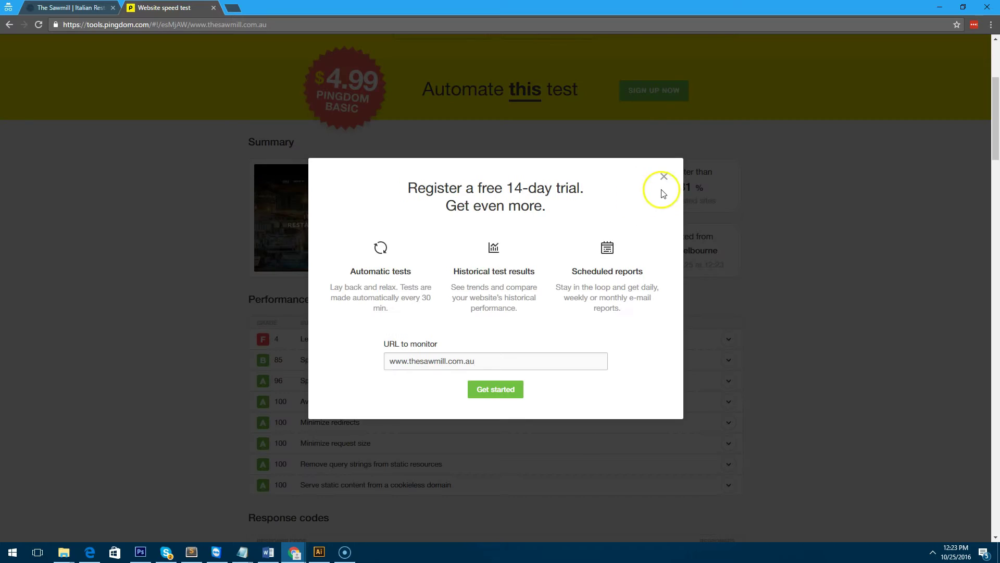
click(666, 176)
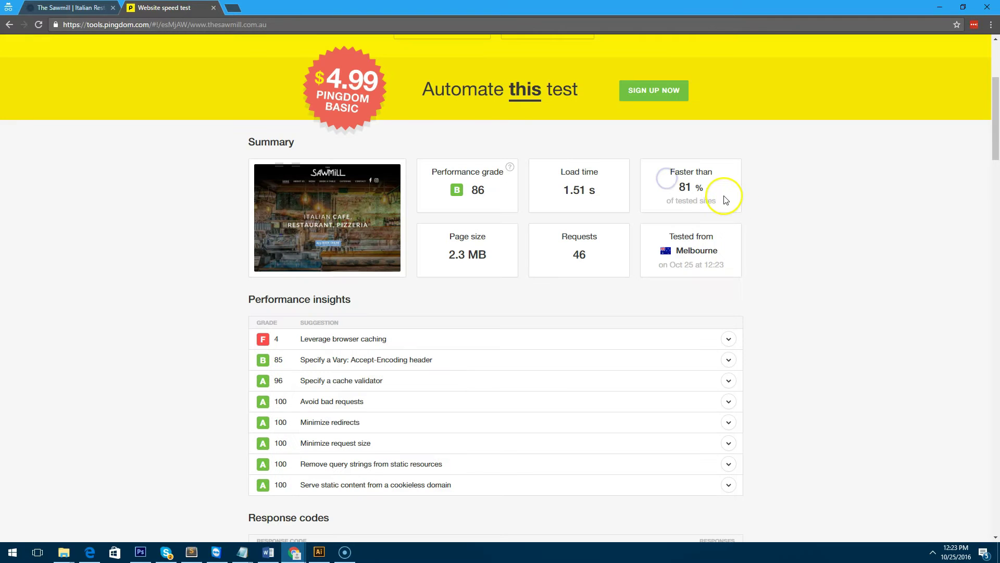
double_click(685, 187)
click(721, 196)
scroll(714, 198, up, 2)
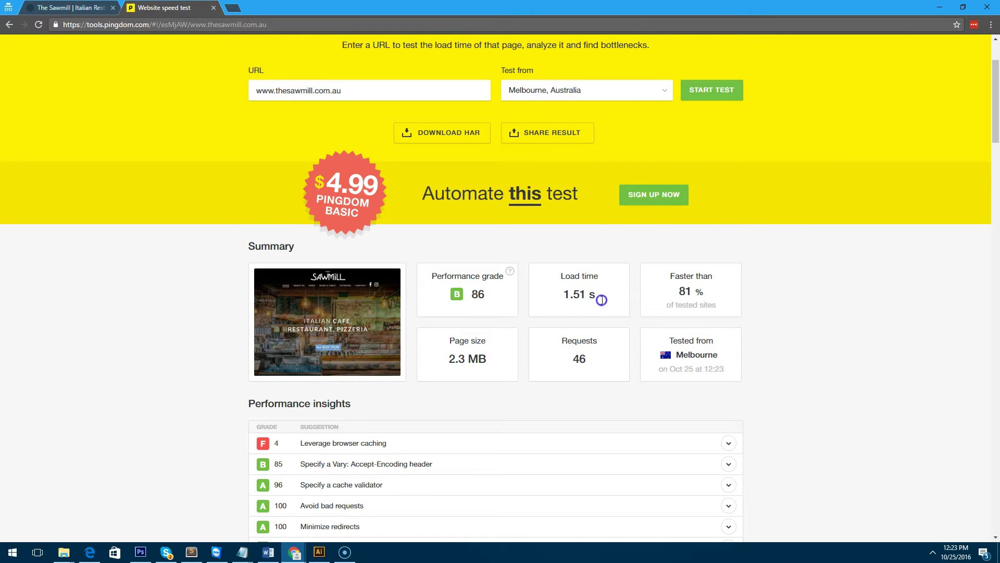
drag(595, 293, 542, 294)
click(542, 293)
scroll(518, 253, down, 1)
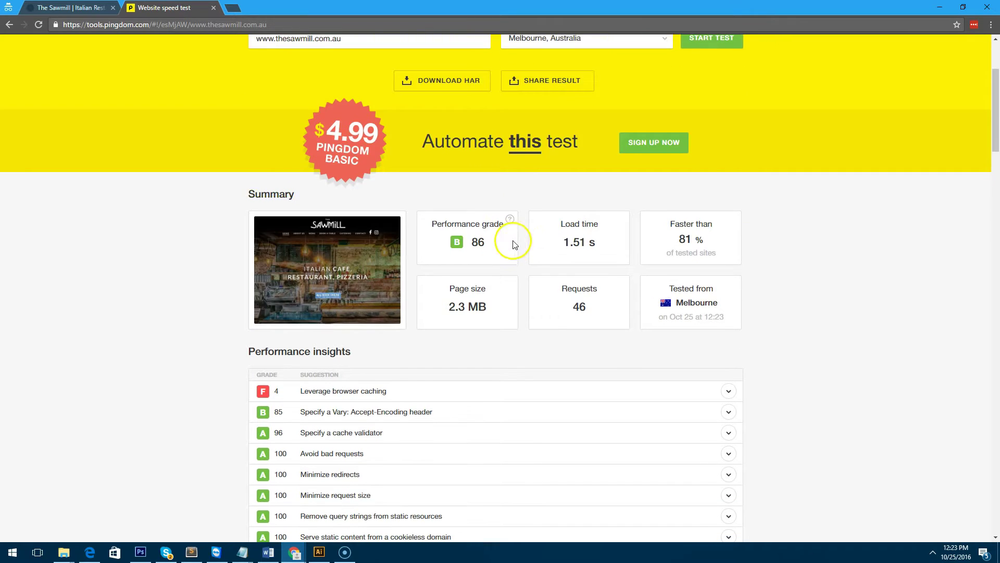
drag(488, 307, 442, 308)
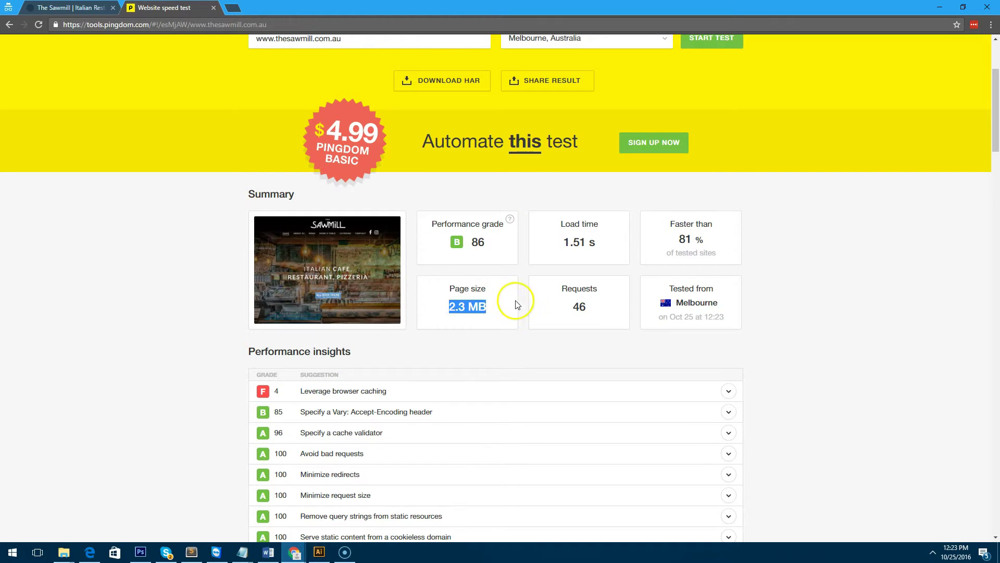
click(593, 305)
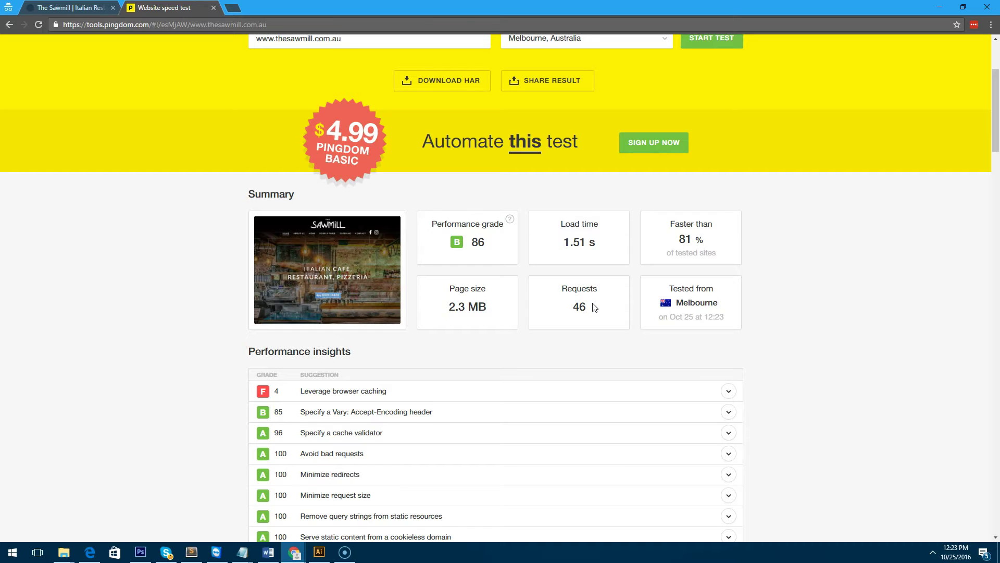
scroll(573, 287, down, 1)
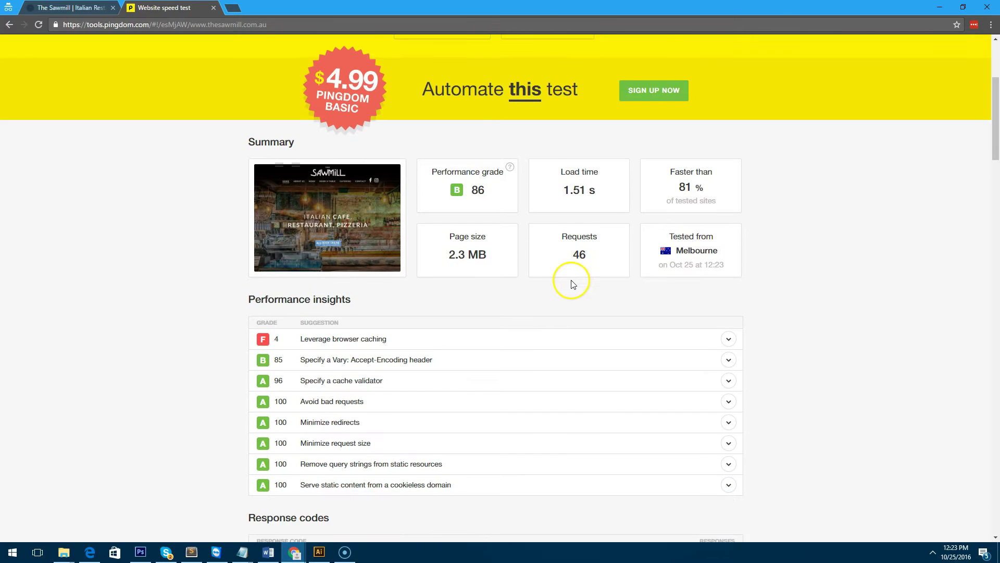
scroll(573, 285, down, 2)
scroll(551, 281, down, 2)
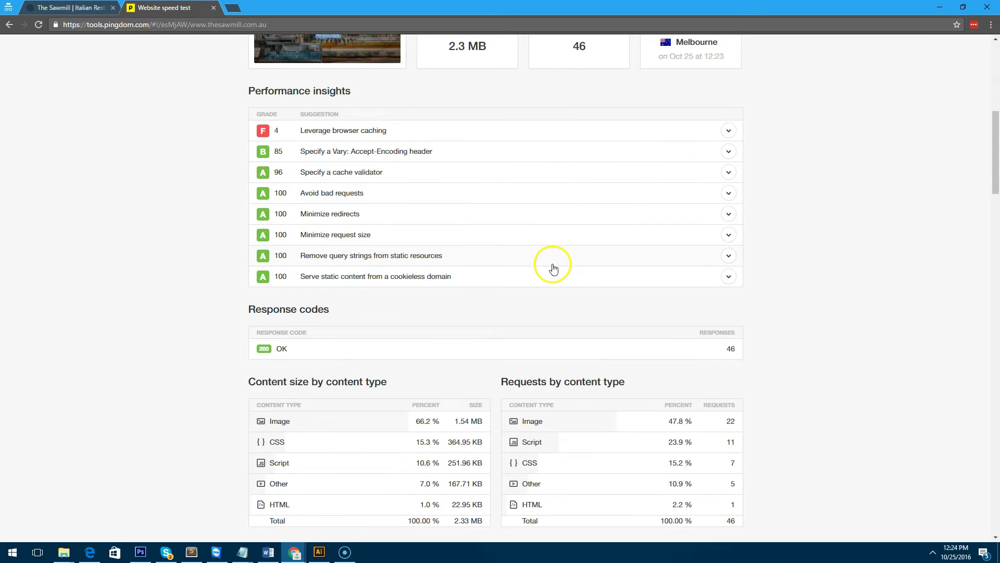
scroll(553, 270, down, 2)
scroll(553, 268, down, 1)
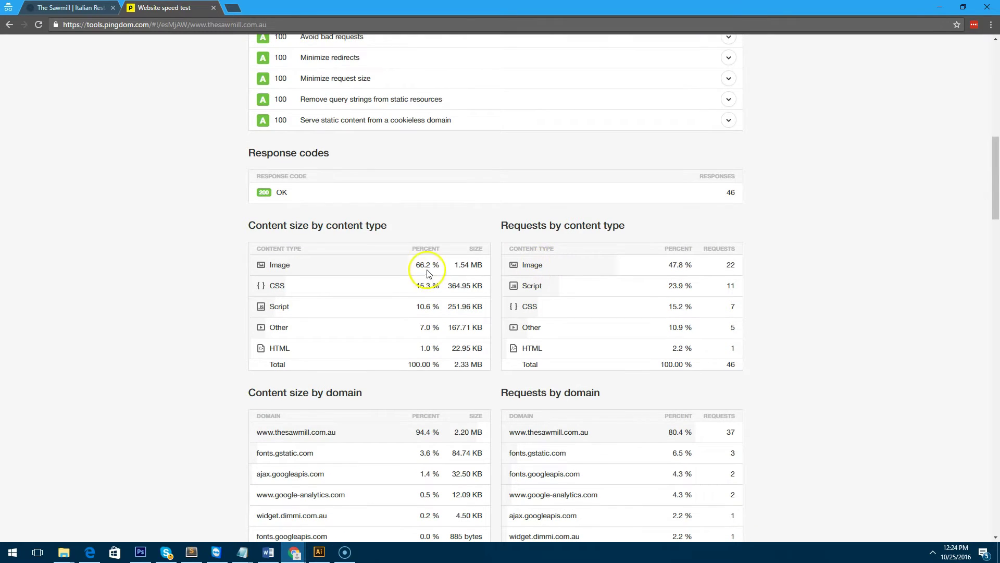
drag(392, 264, 445, 267)
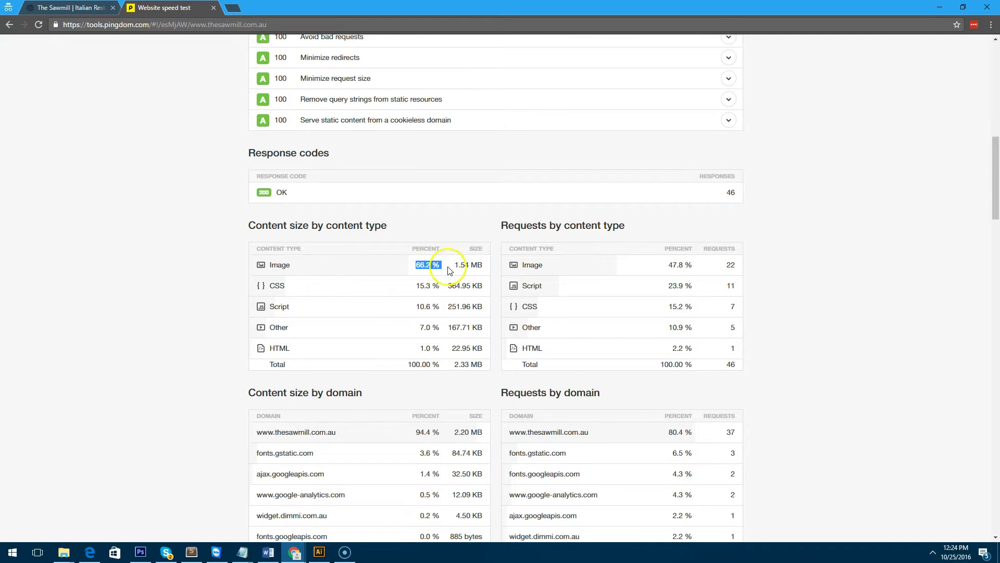
drag(482, 265, 446, 286)
click(419, 374)
click(416, 332)
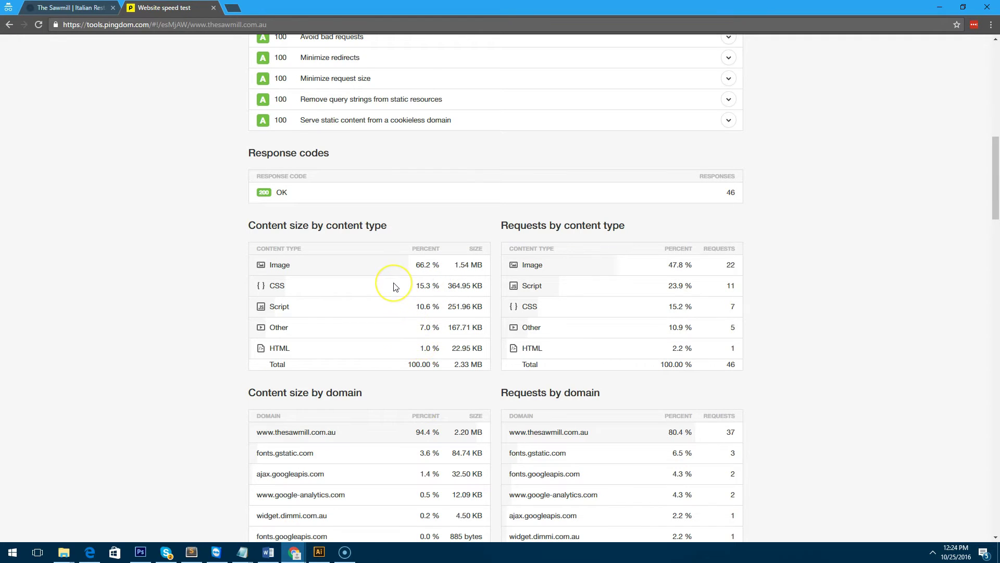
scroll(393, 284, up, 6)
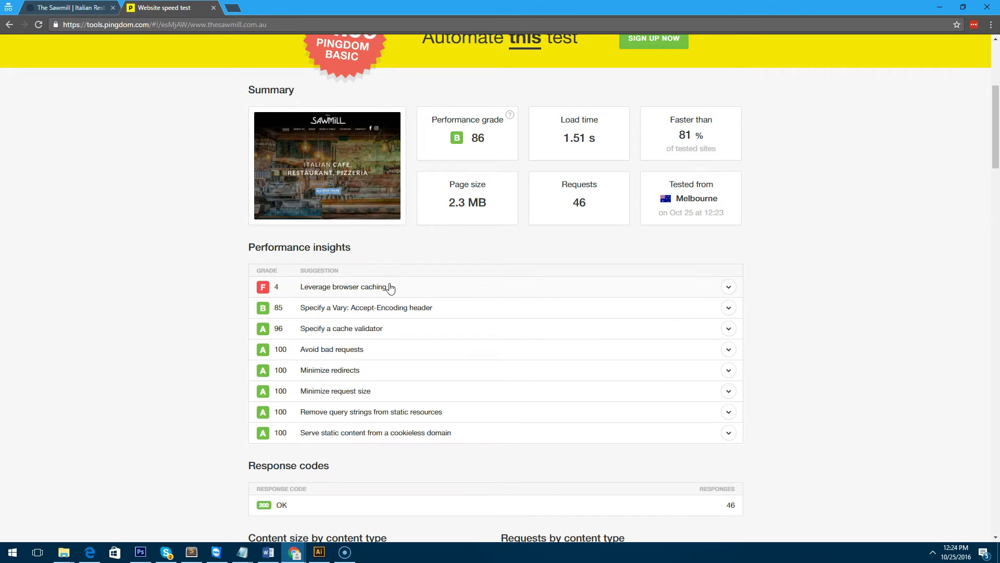
click(390, 287)
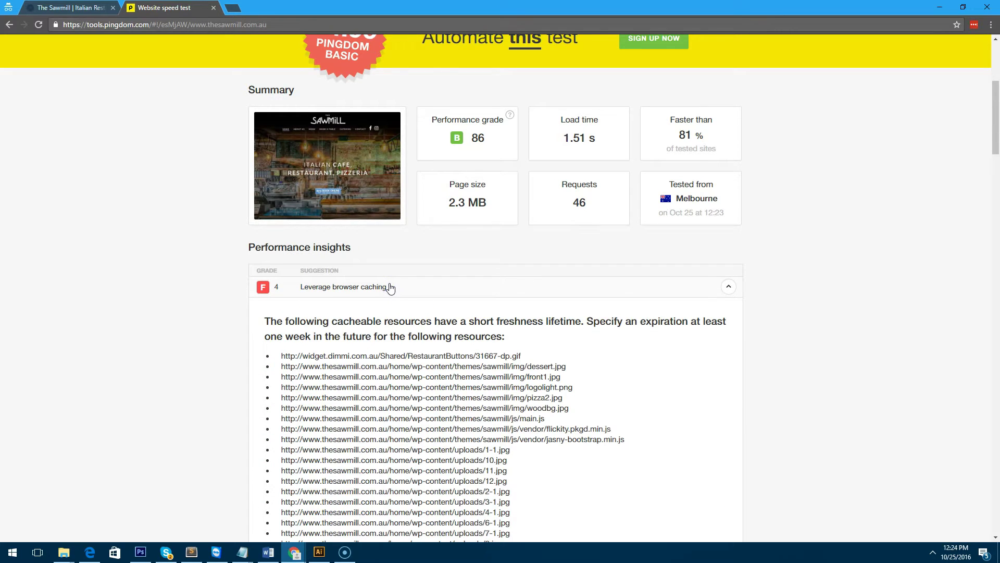
scroll(385, 287, down, 1)
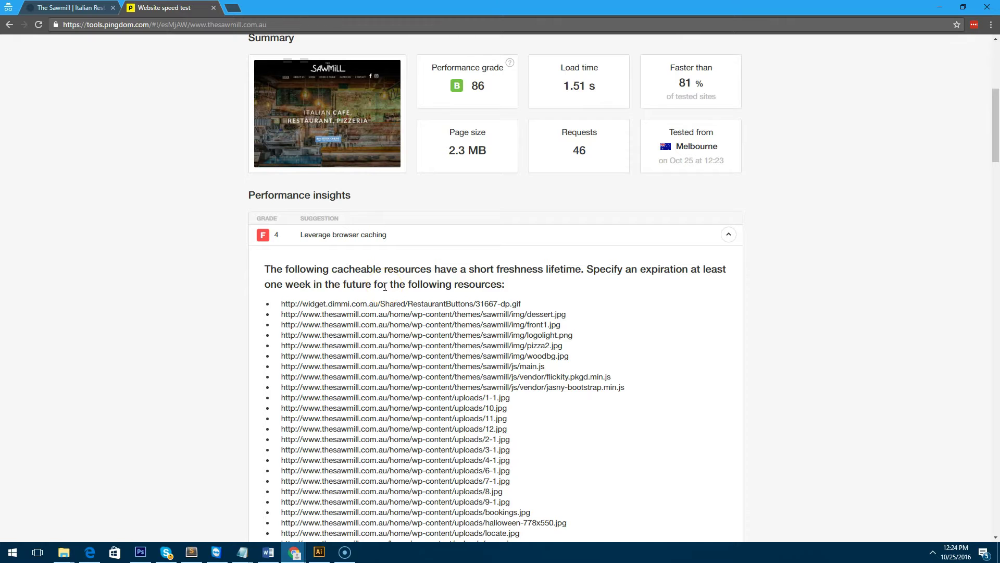
scroll(385, 287, down, 2)
scroll(382, 260, up, 2)
click(380, 236)
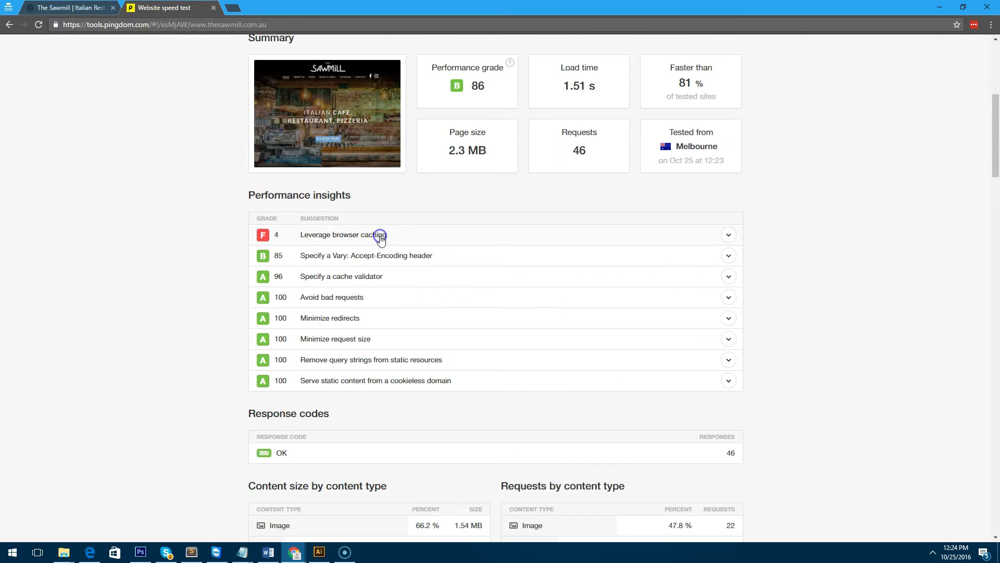
scroll(290, 264, up, 6)
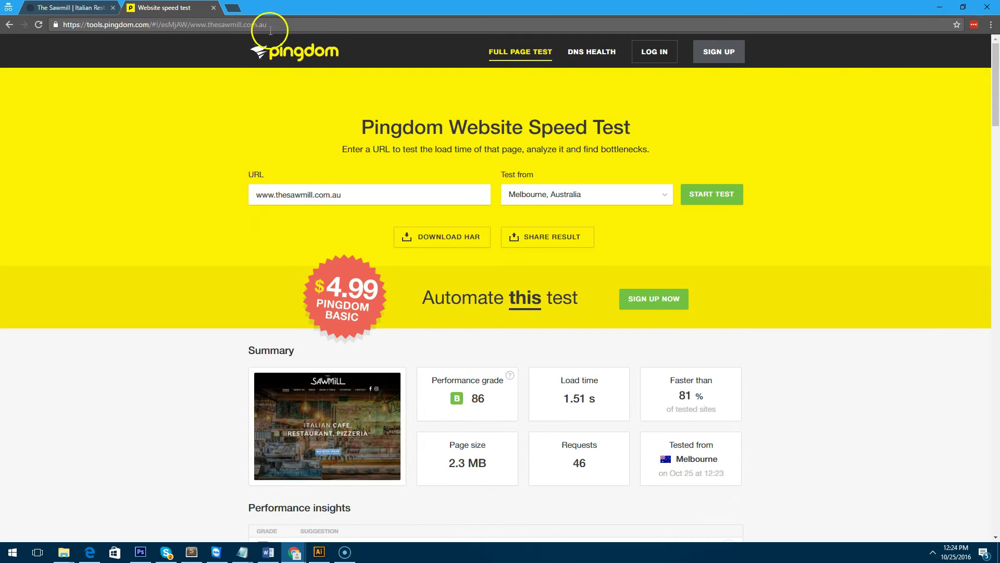
Search 'wp rocket' in a new incognito tab and open the official wp-rocket.me site.
click(232, 7)
text(wp rocket)
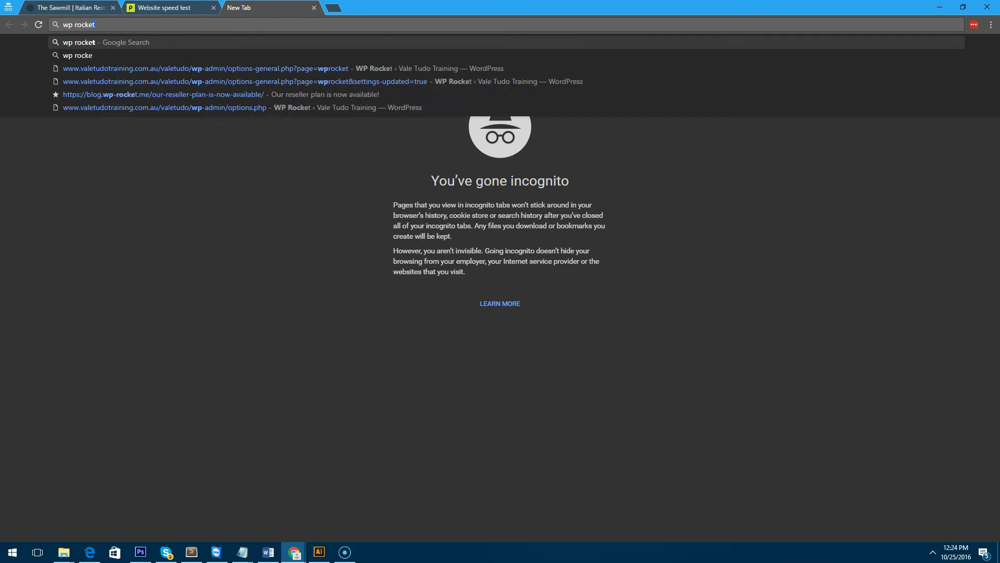
key(Return)
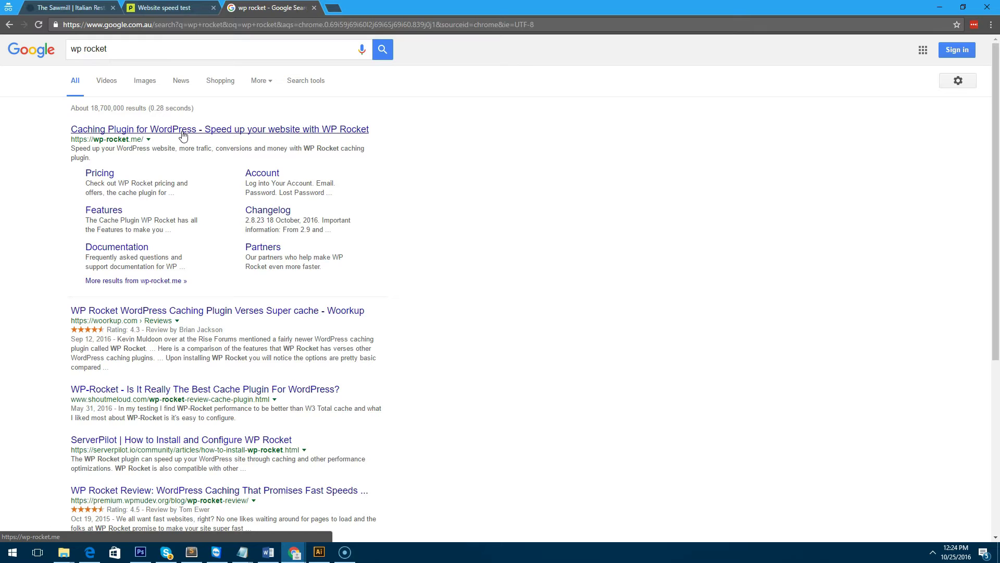
click(183, 135)
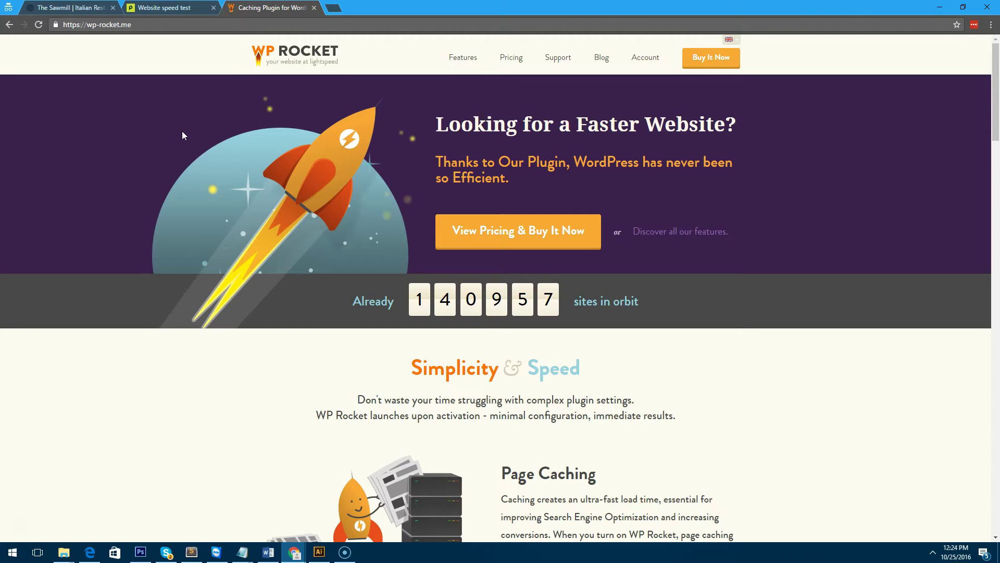
Return to the Sawmill site tab and select its address bar.
click(68, 8)
click(151, 22)
click(169, 25)
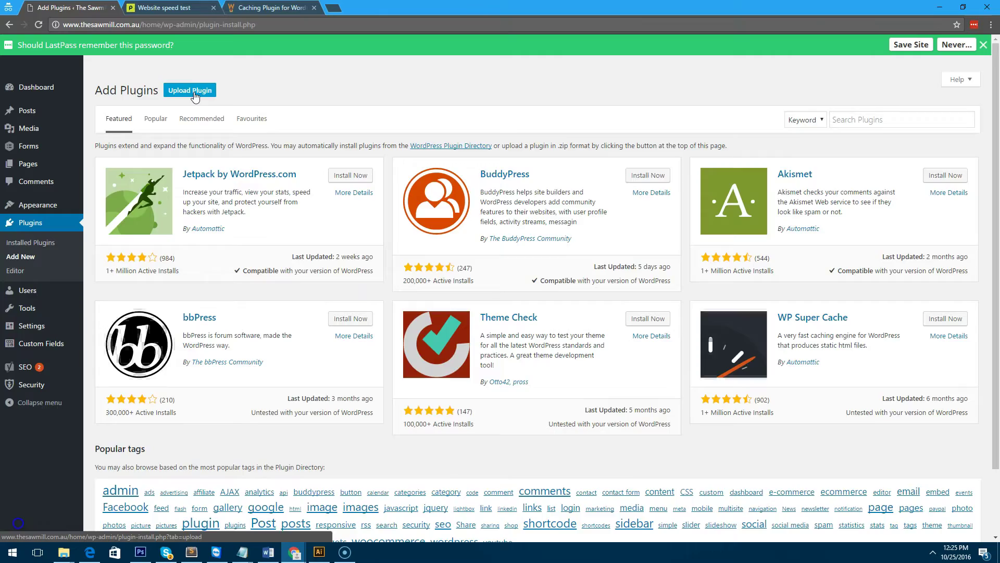
Upload wp-rocket_2.8.2.zip from the desktop via Upload Plugin, install it and activate WP Rocket.
click(191, 92)
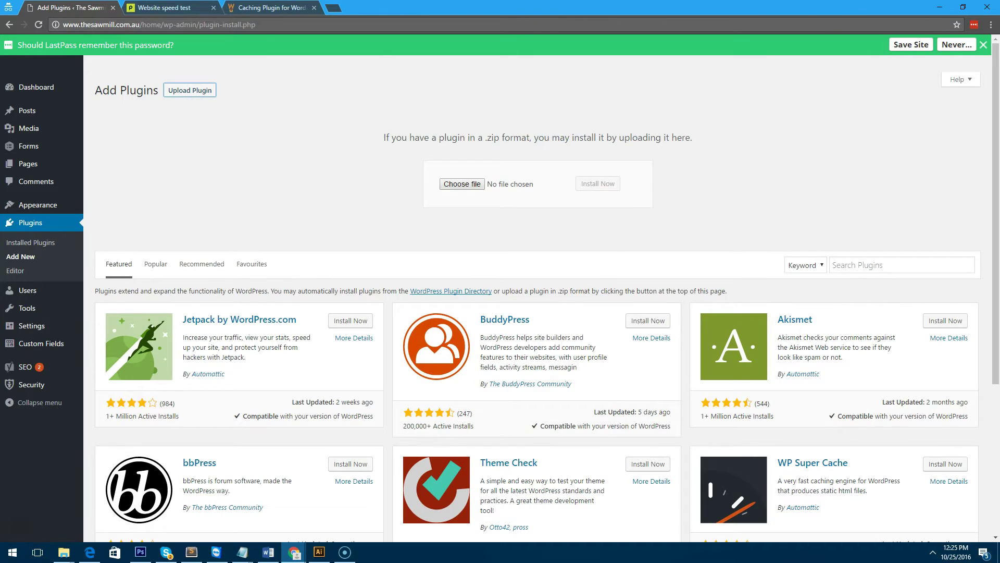
drag(511, 7, 125, 48)
drag(257, 125, 36, 261)
click(195, 50)
click(597, 183)
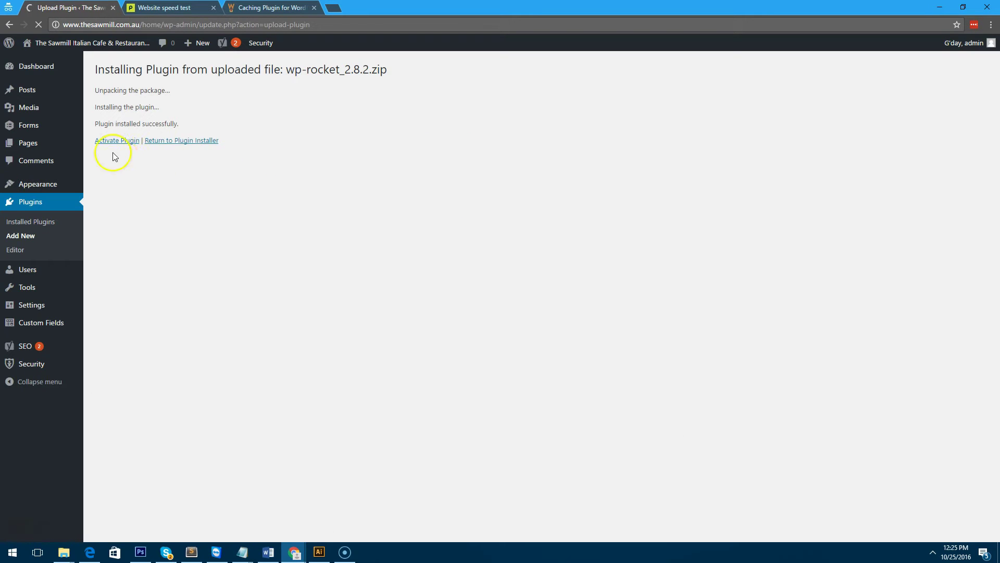
click(116, 141)
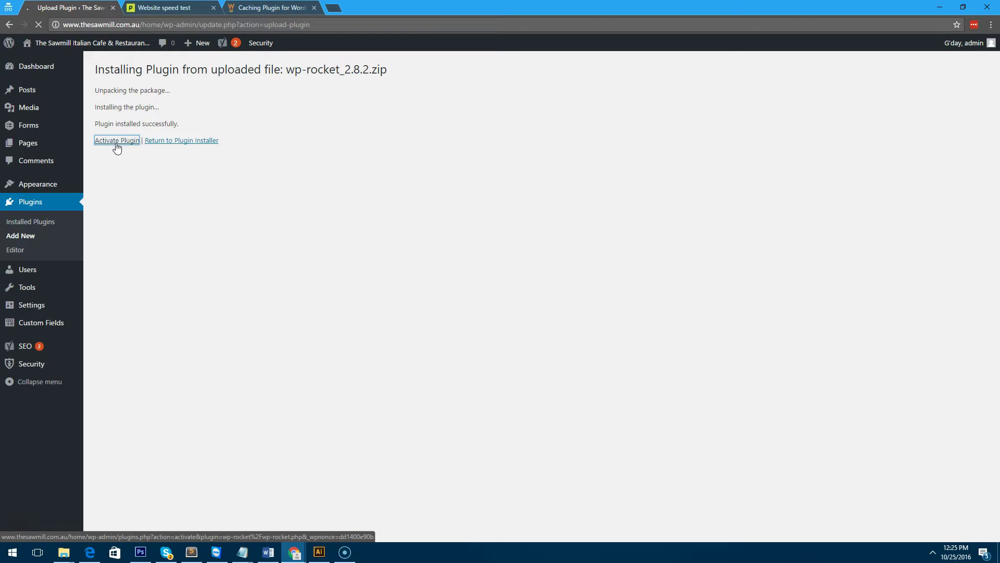
click(118, 139)
click(230, 58)
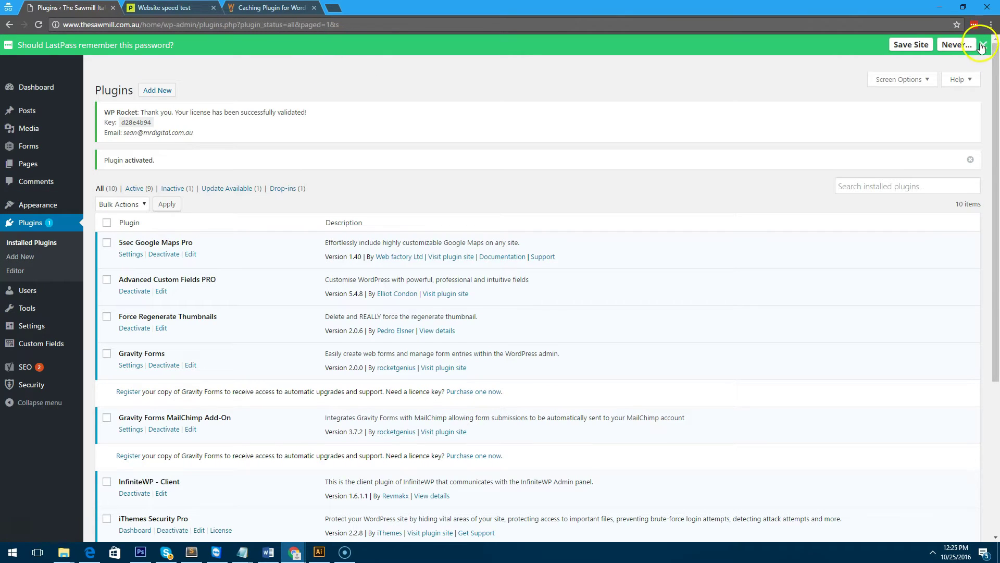
In WP Rocket settings, enable HTML, Google Fonts, CSS and JS minification.
click(981, 47)
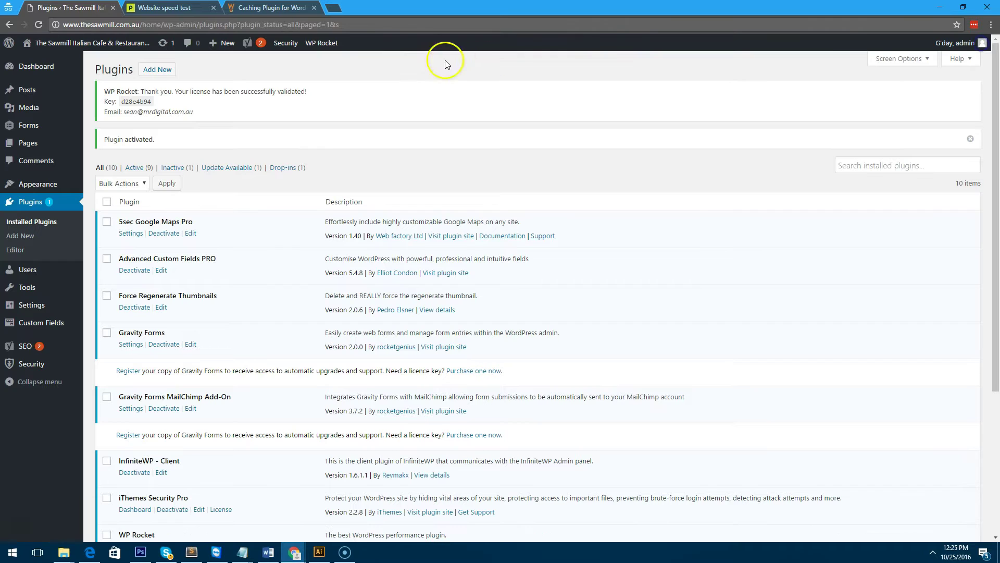
mouse_move(319, 43)
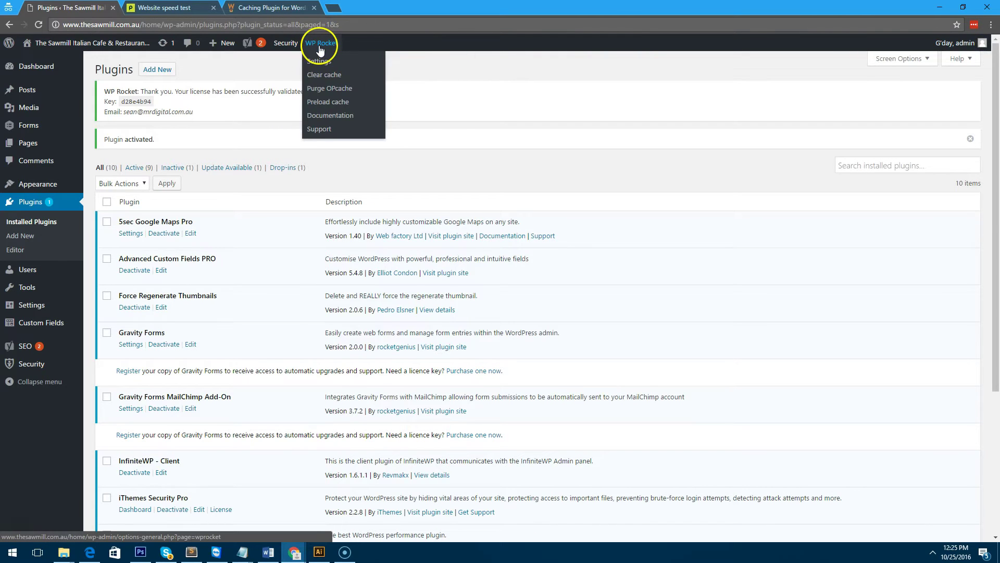
click(317, 62)
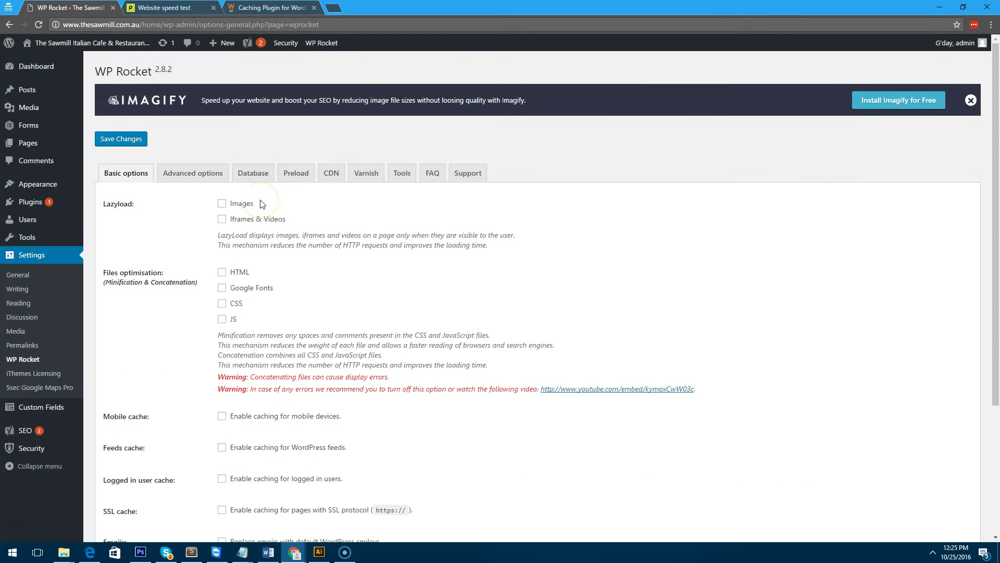
click(232, 271)
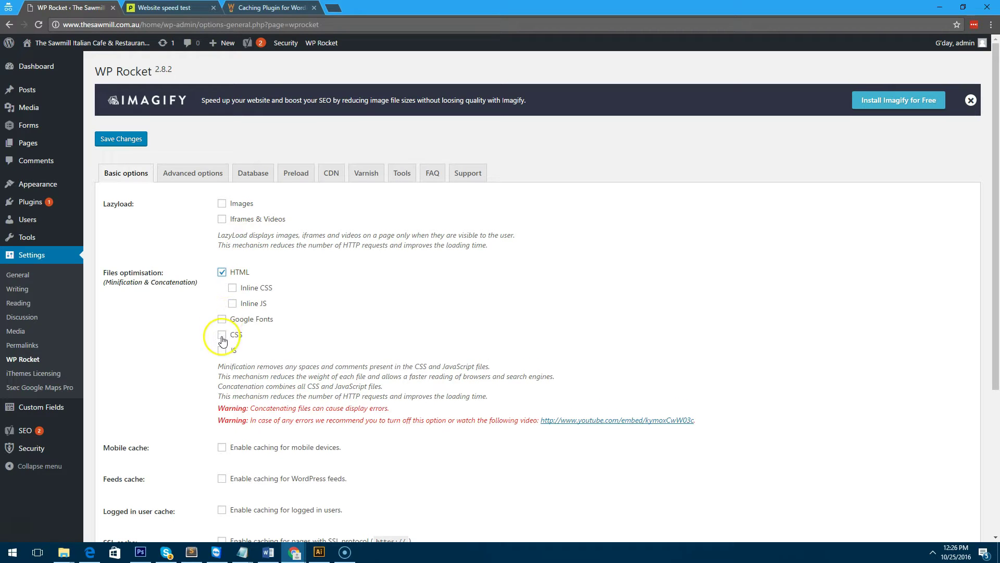
click(223, 320)
click(223, 335)
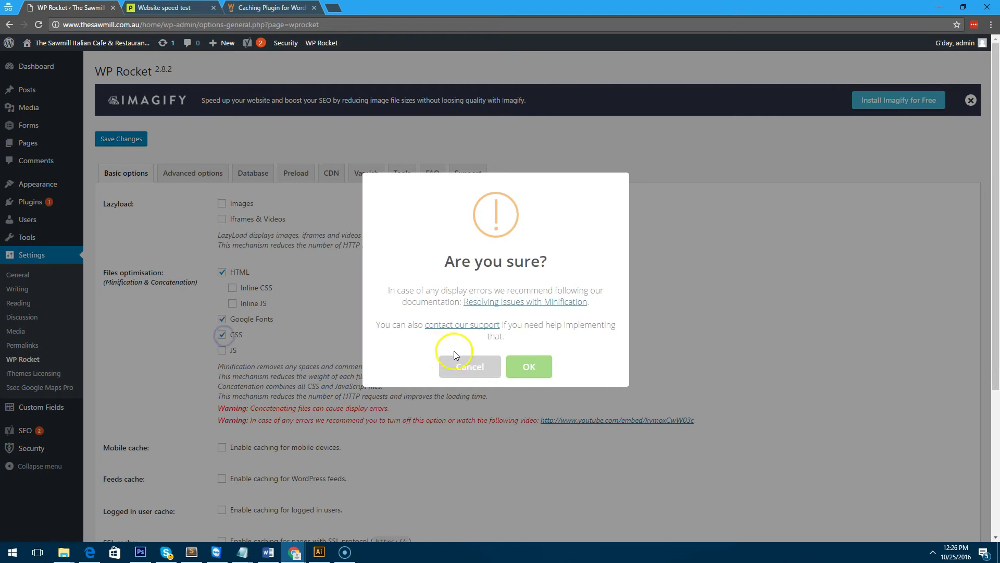
click(536, 371)
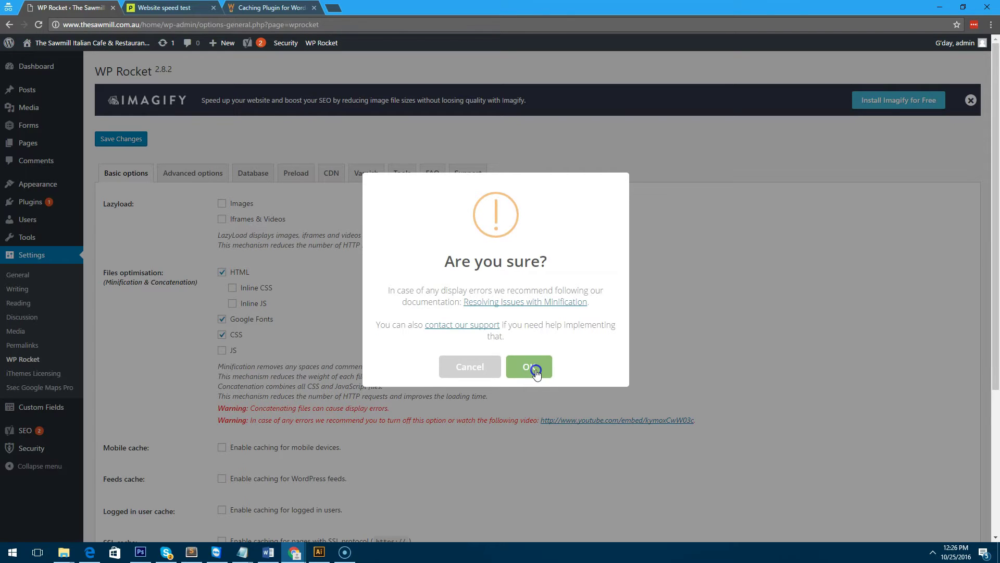
click(536, 371)
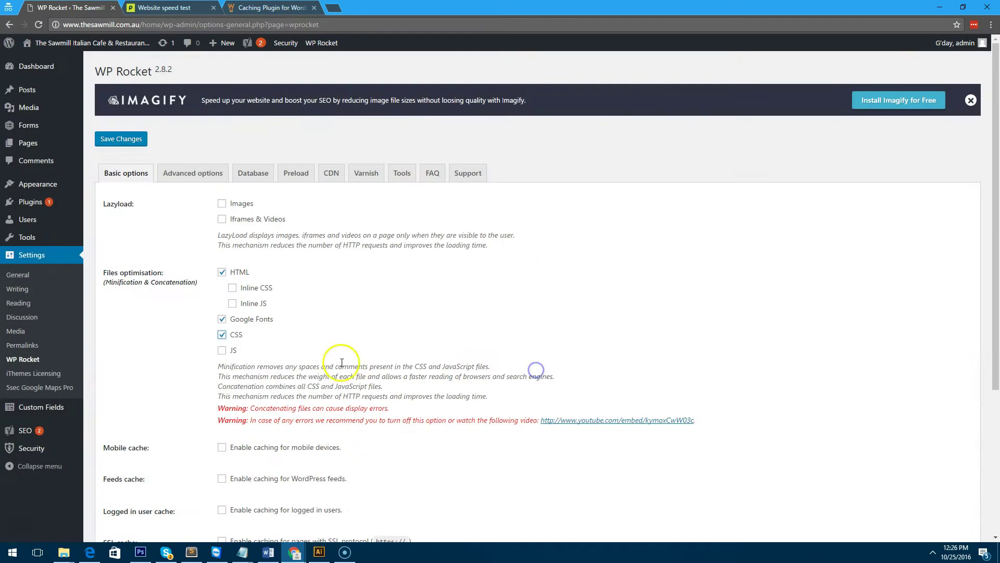
click(222, 350)
Enable caching for mobile devices and save the basic options.
click(539, 385)
scroll(391, 359, down, 2)
click(222, 343)
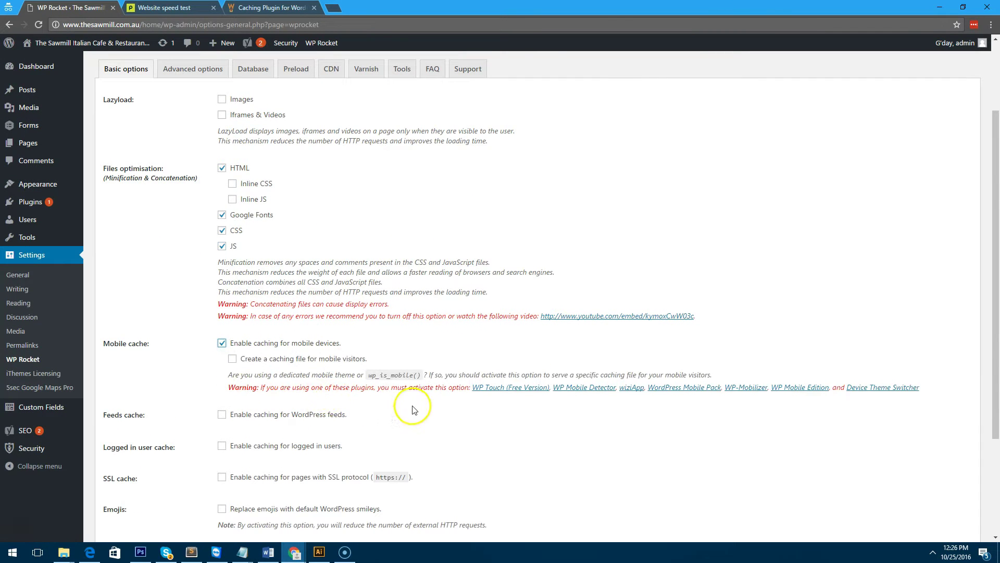
scroll(312, 364, up, 2)
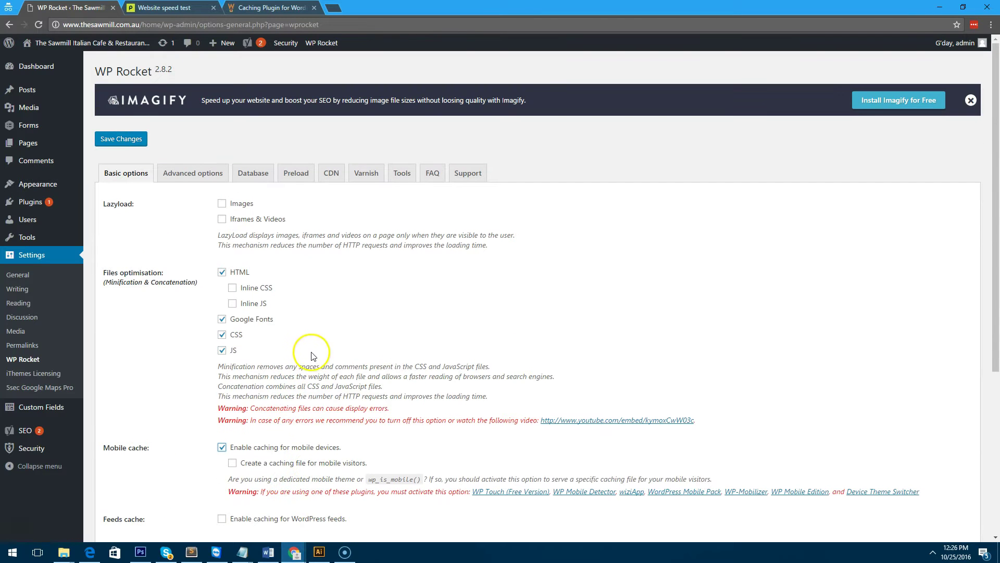
click(138, 138)
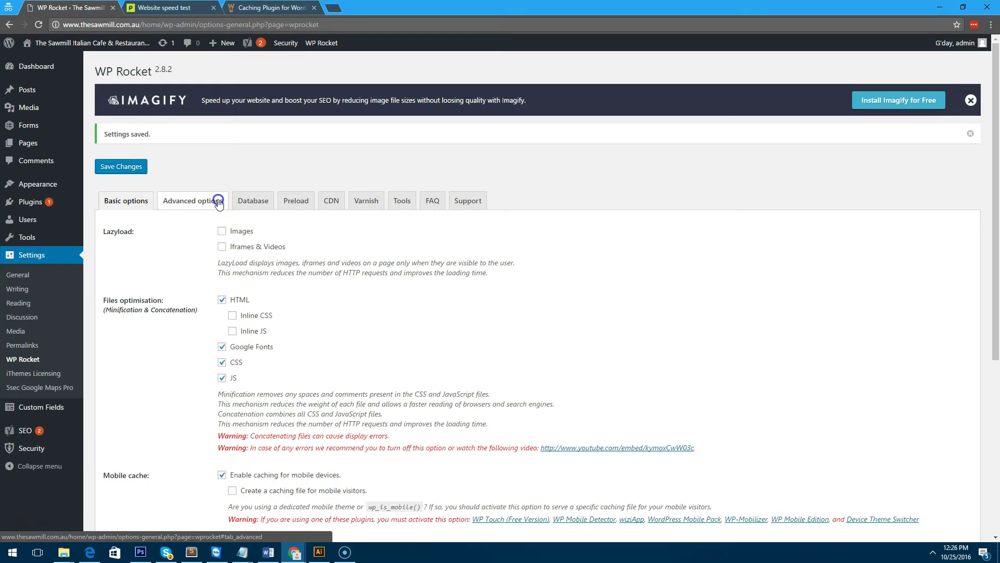
On Advanced options, tick CSS and JS for combining minified files into one, then save.
click(218, 201)
scroll(222, 229, down, 9)
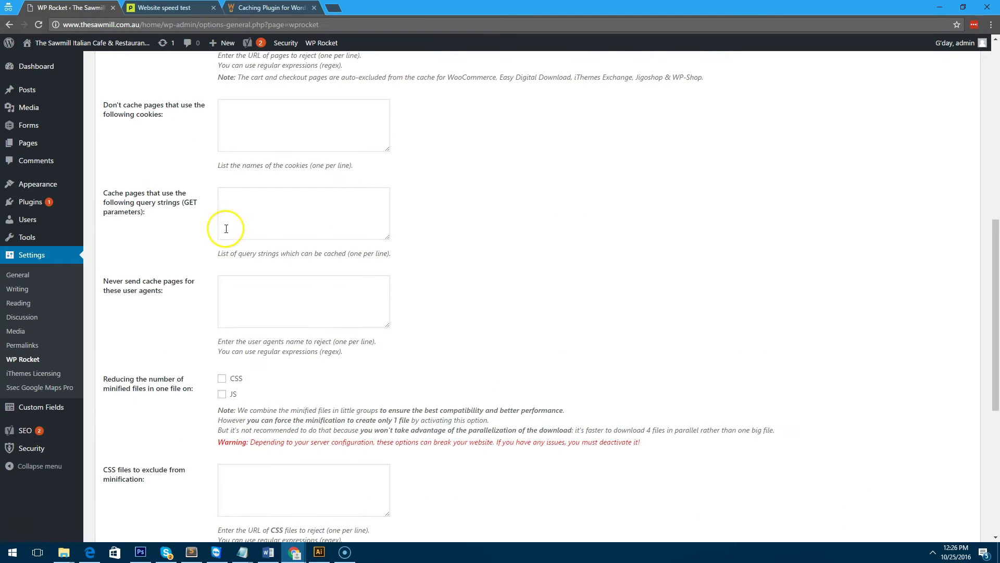
scroll(230, 228, down, 1)
click(222, 326)
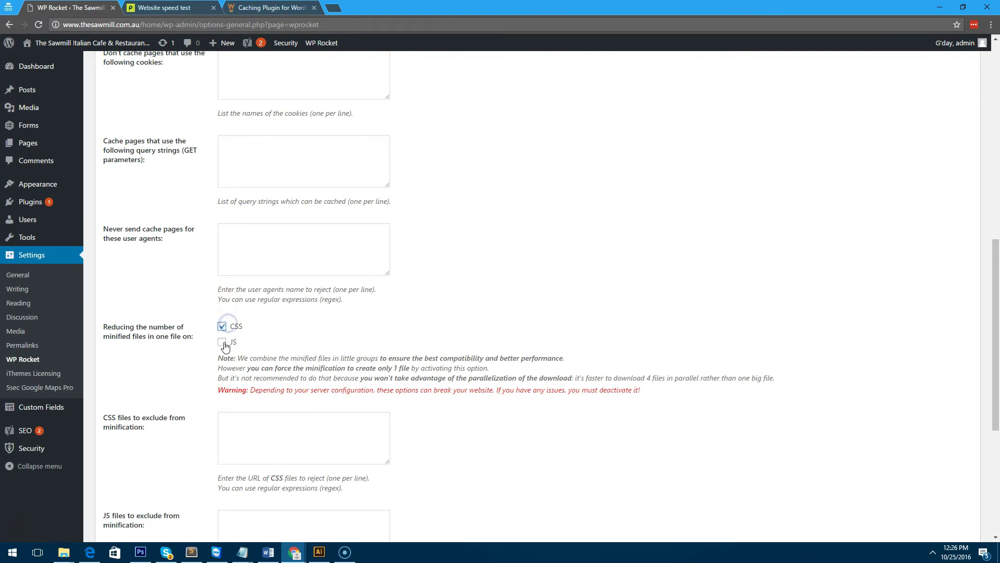
click(223, 343)
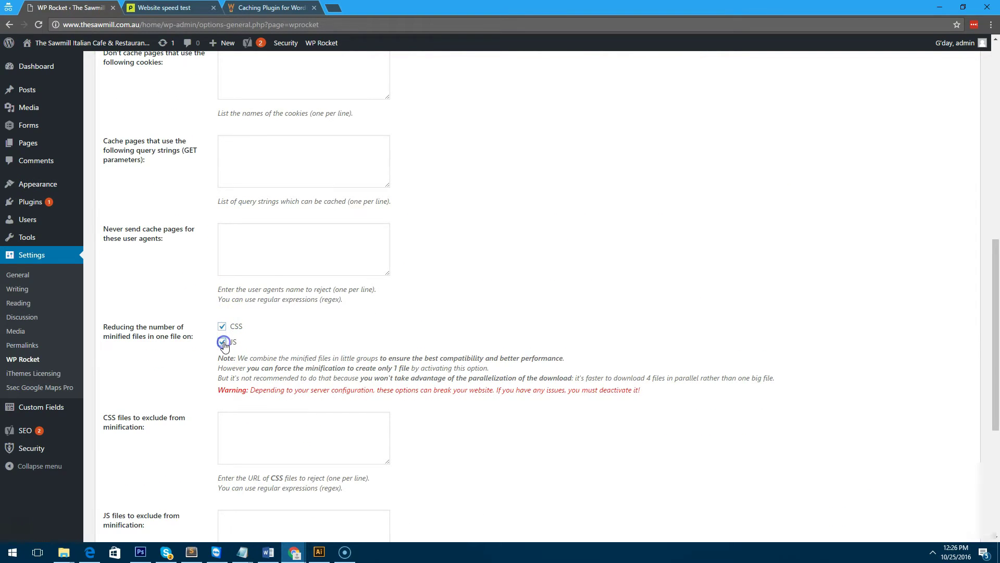
click(988, 477)
scroll(265, 348, down, 5)
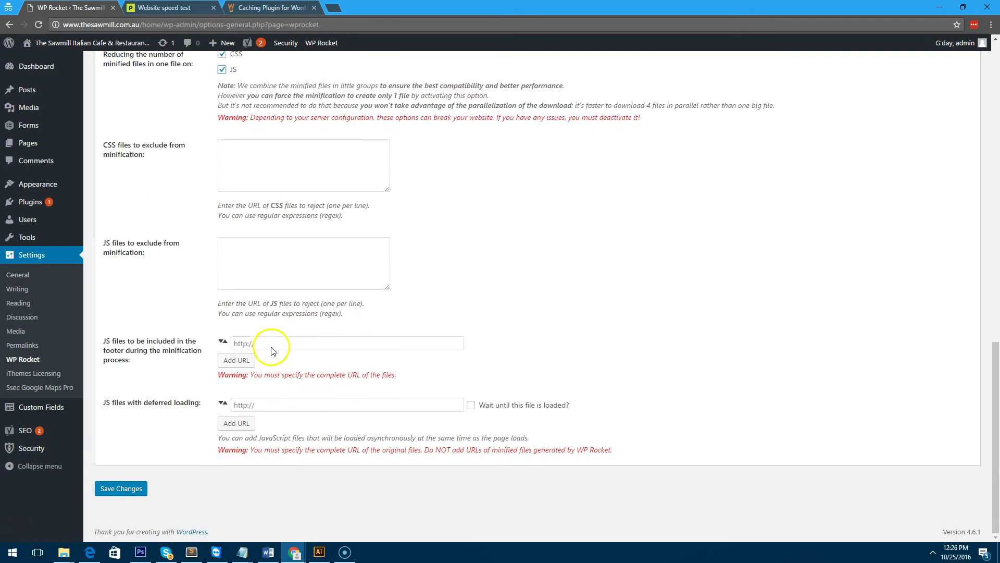
key(Return)
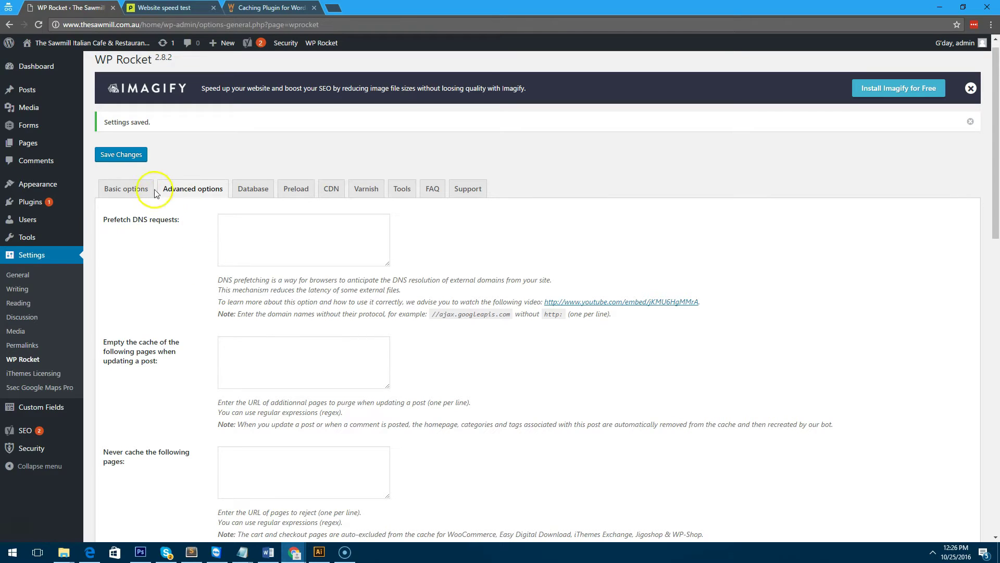
click(132, 158)
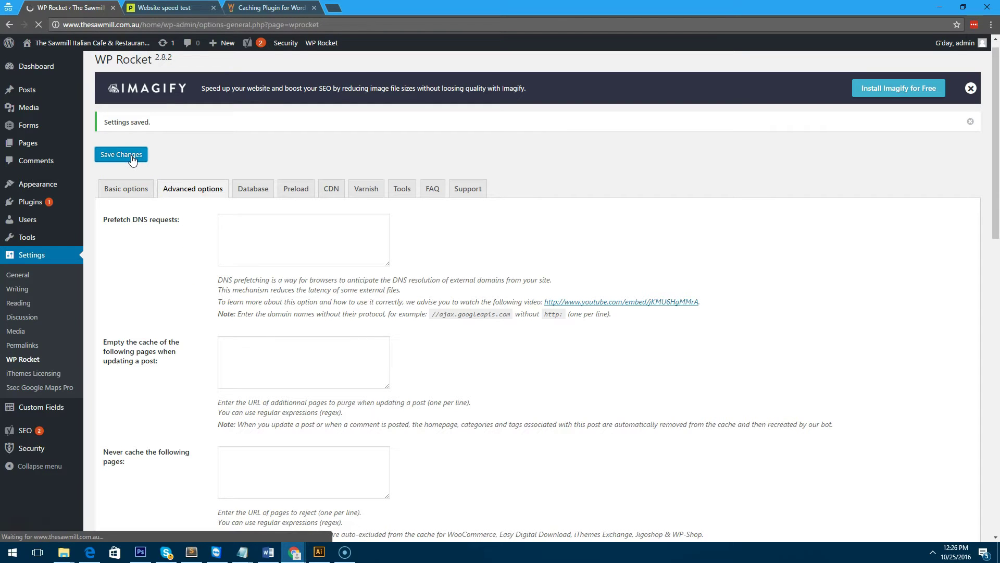
Choose Clear cache, then Preload cache from the admin bar's WP Rocket menu.
mouse_move(323, 47)
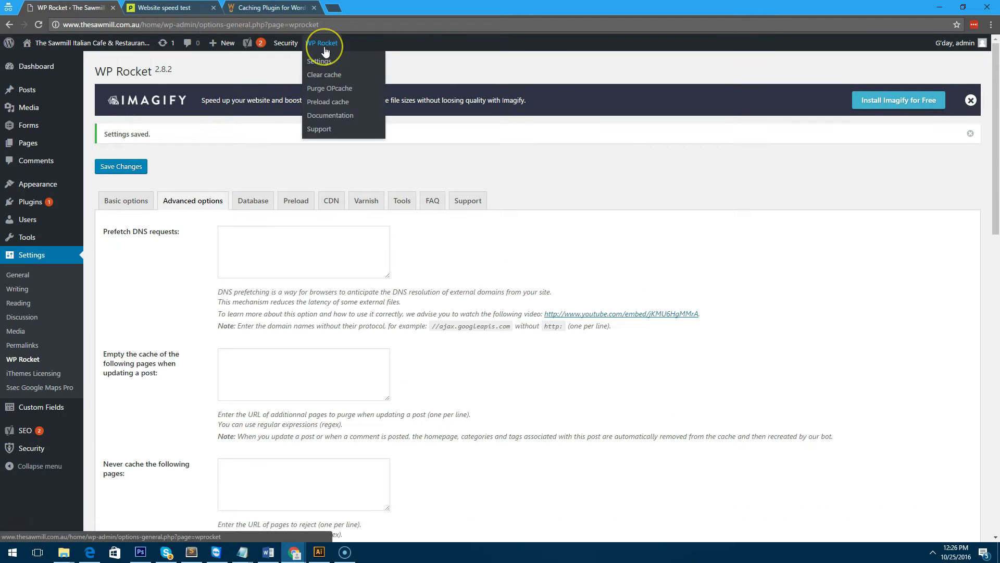
click(315, 74)
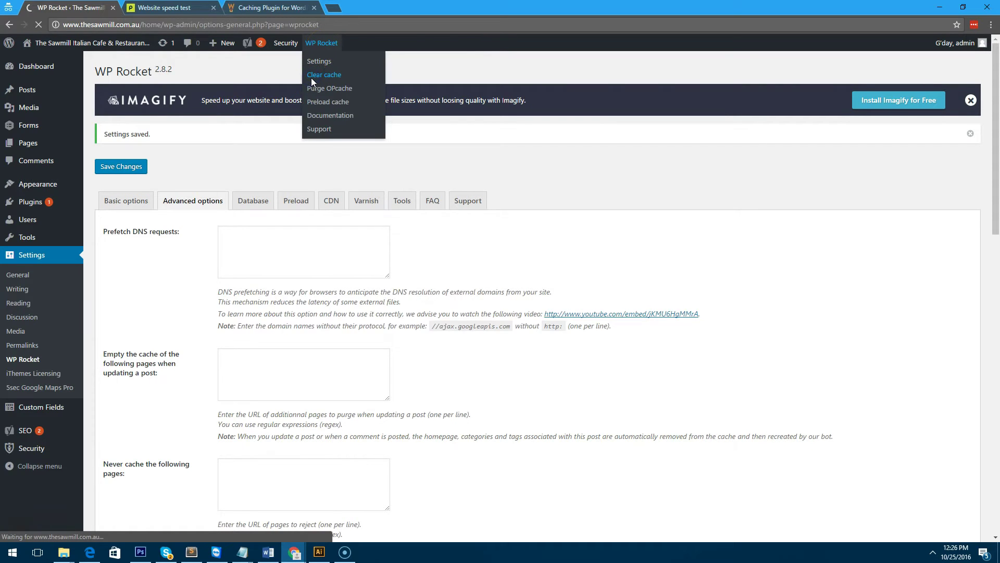
click(322, 53)
mouse_move(334, 46)
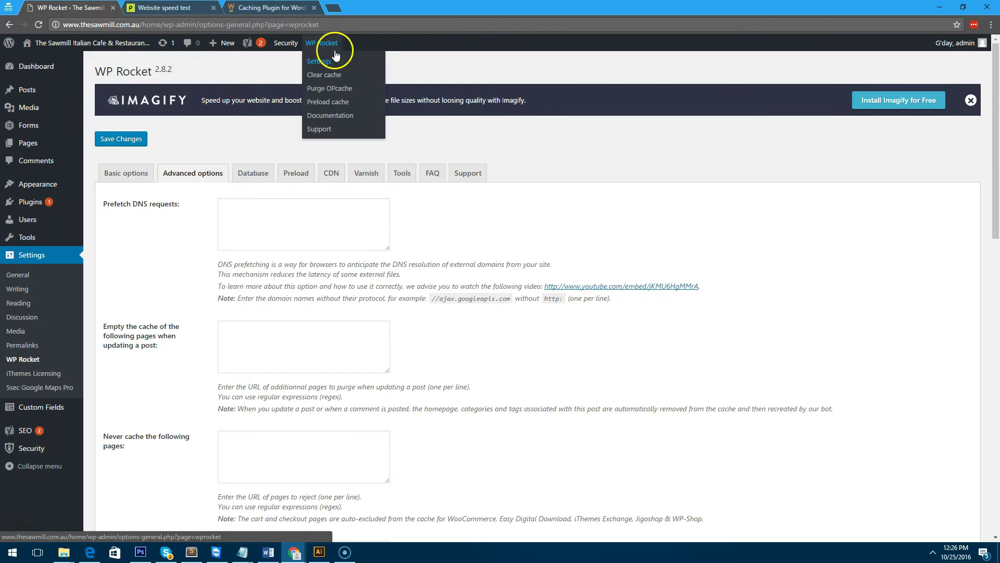
click(339, 102)
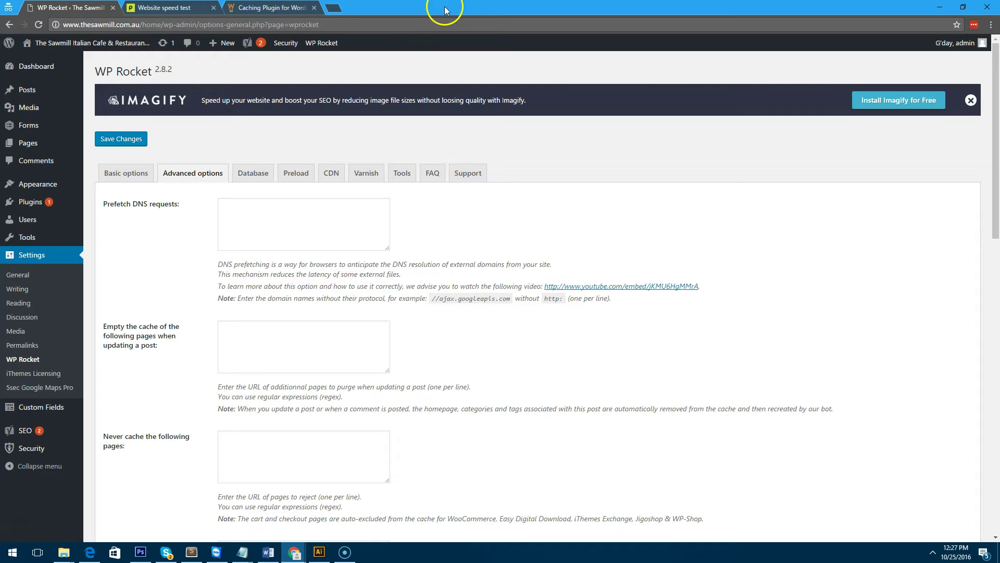
Log out of the WordPress admin and load the Sawmill homepage by its bare domain.
mouse_move(930, 45)
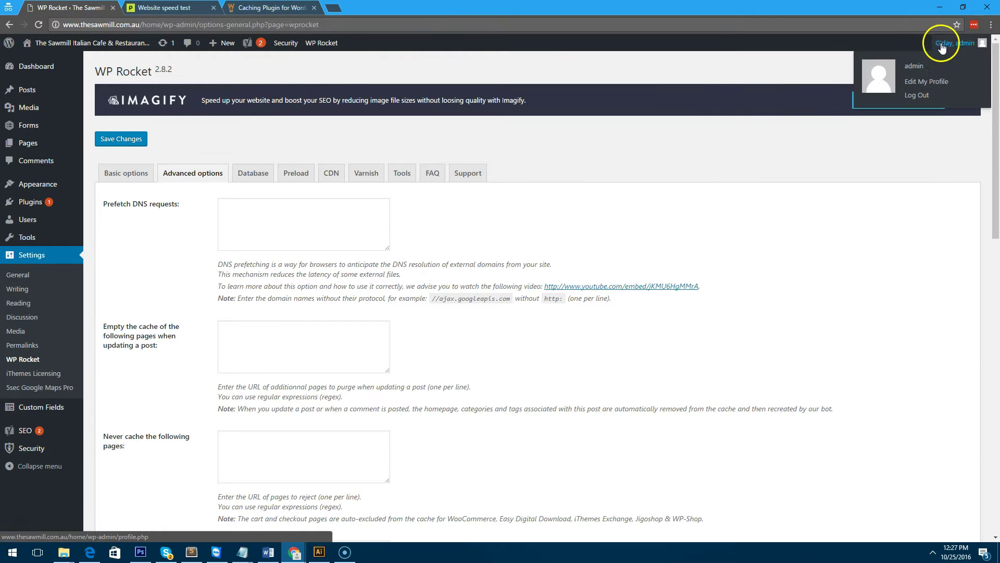
click(935, 97)
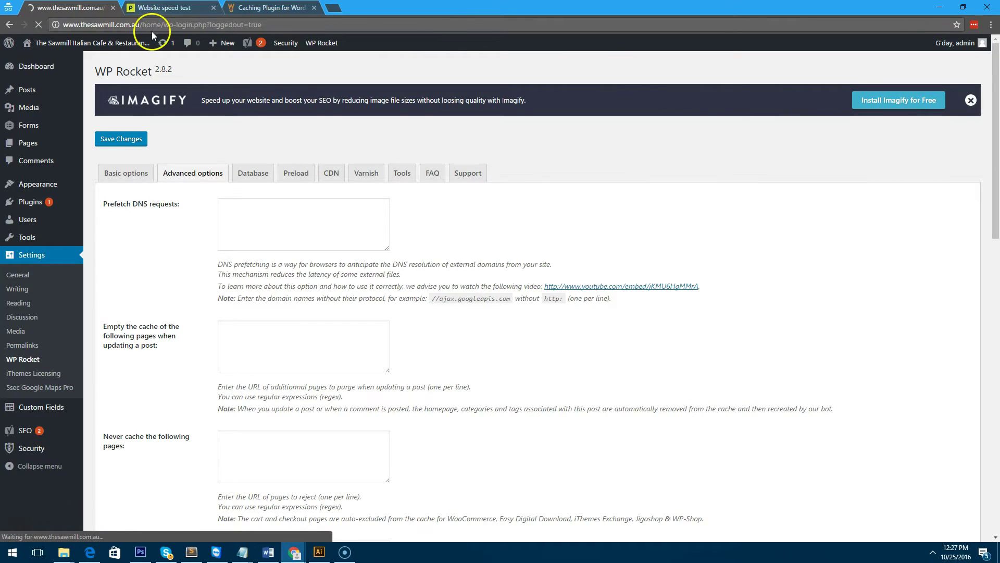
drag(147, 25, 554, 22)
key(BackSpace)
key(Return)
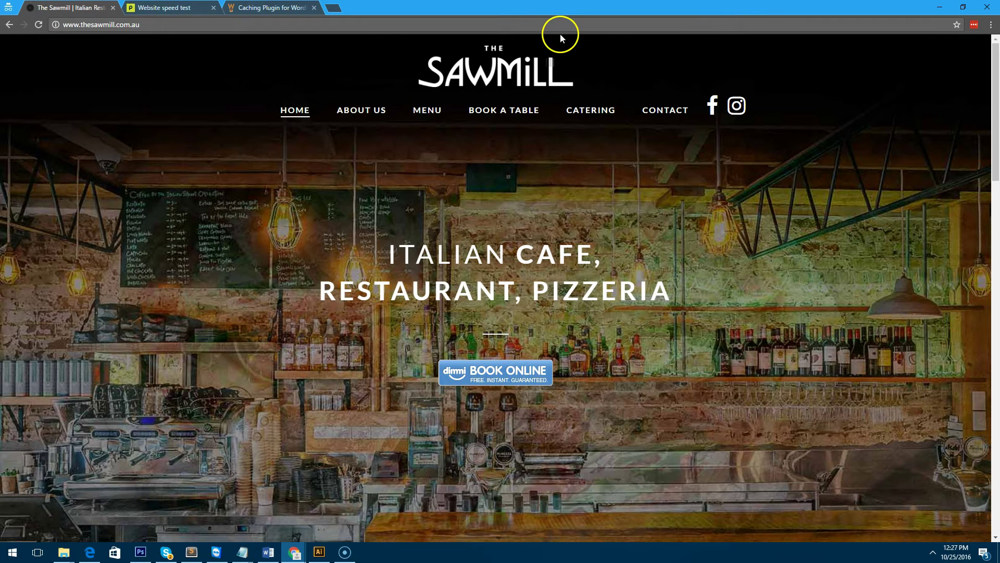
Open the homepage's page source and look through the HTML.
right_click(115, 164)
click(114, 162)
right_click(116, 163)
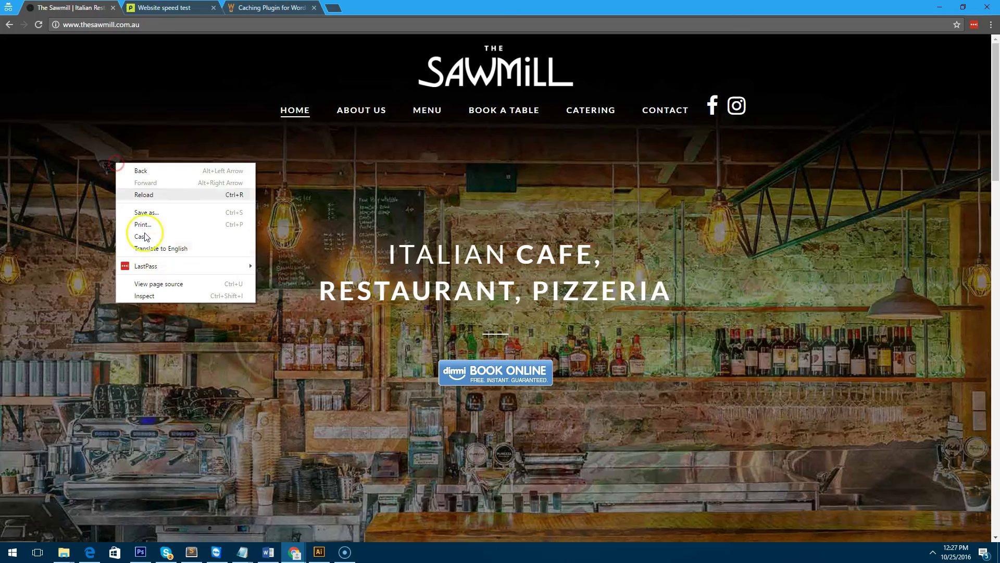
click(152, 284)
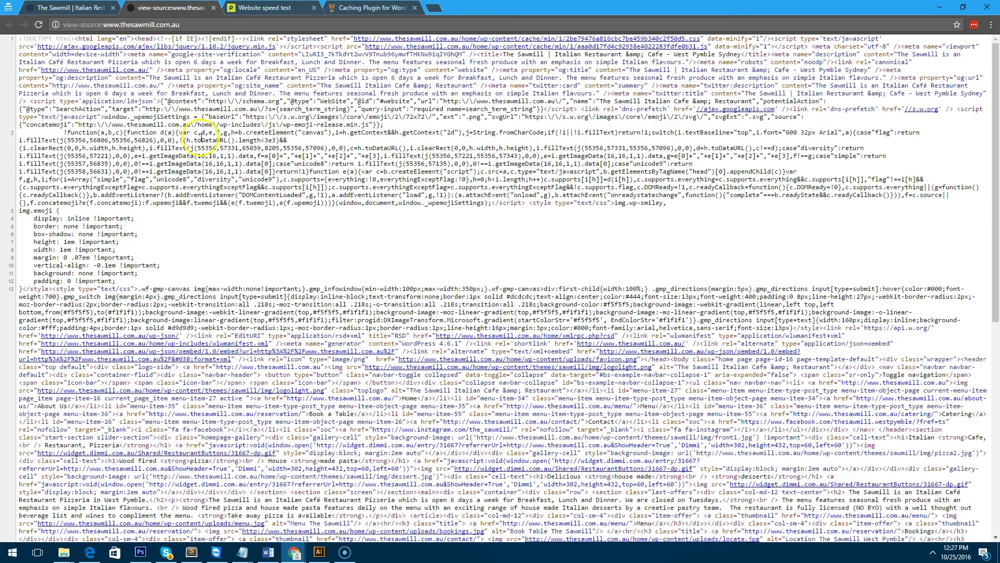
scroll(204, 146, down, 7)
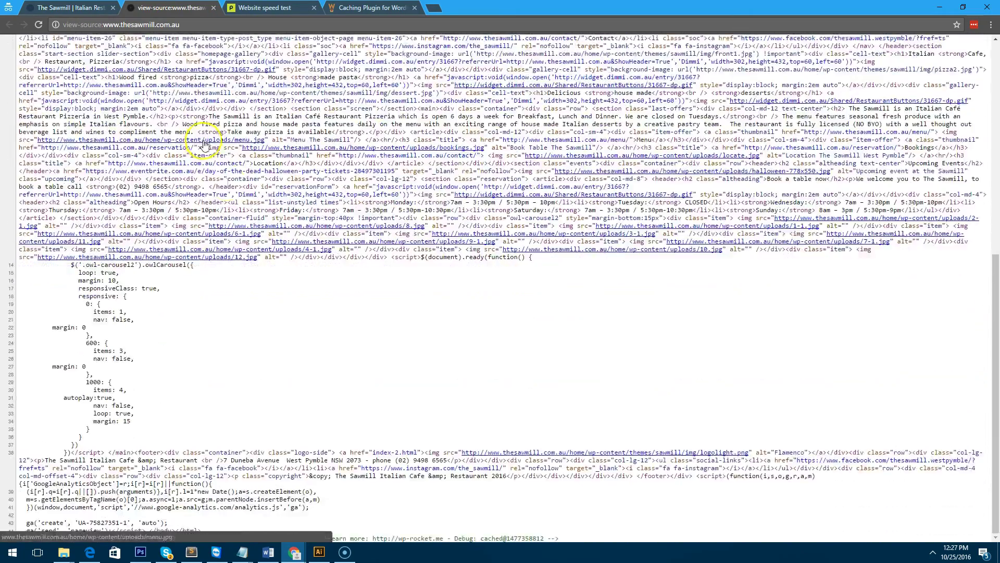
scroll(260, 245, up, 7)
drag(193, 105, 525, 256)
click(527, 258)
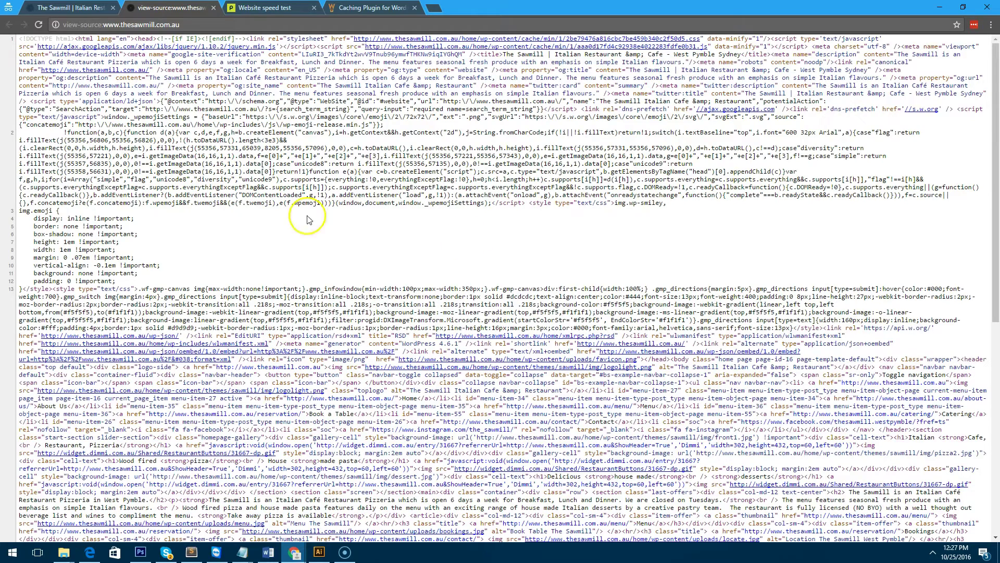
Close the source tab, duplicate the Pingdom tab and start a new Melbourne, Australia test.
click(213, 8)
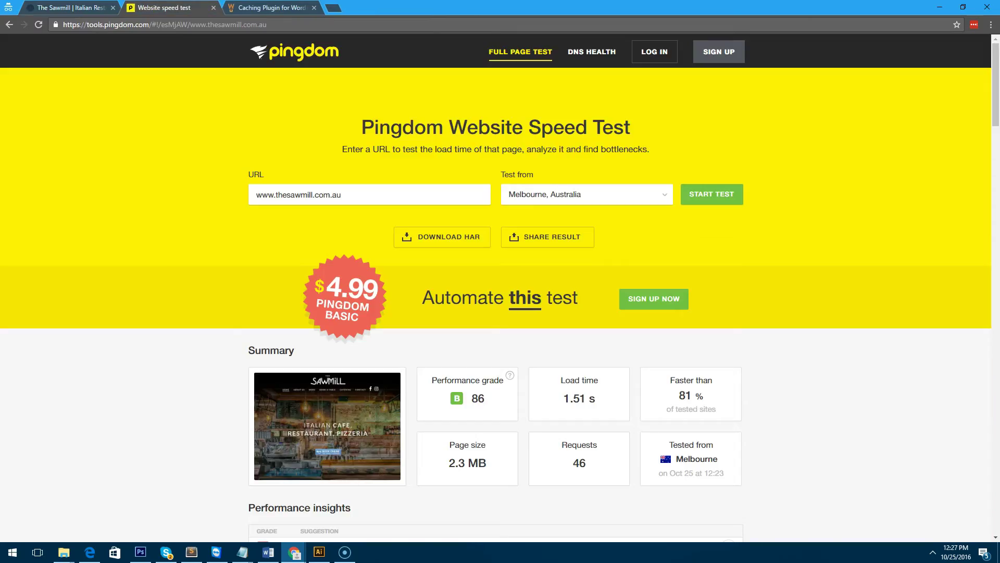
right_click(176, 8)
click(202, 45)
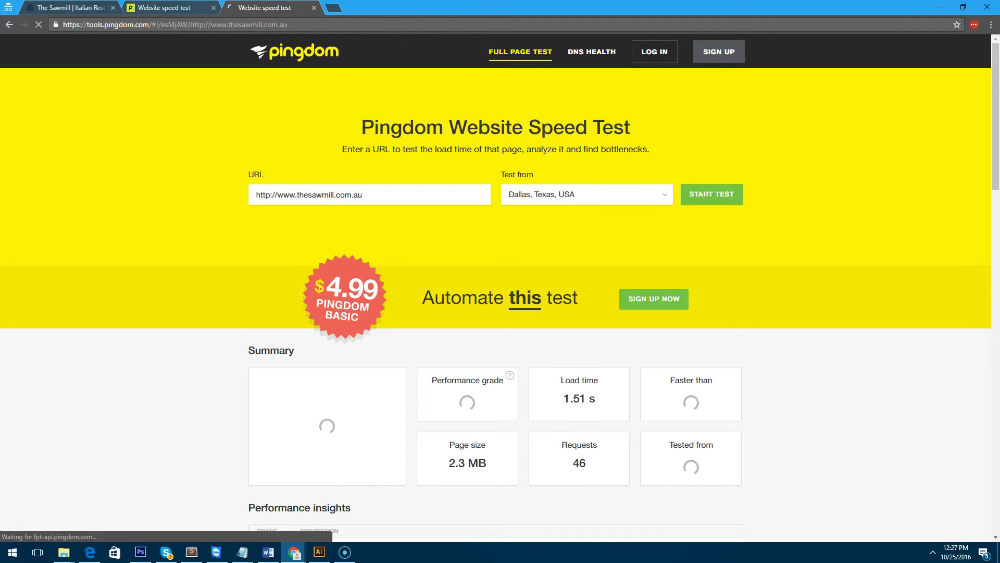
scroll(434, 323, down, 4)
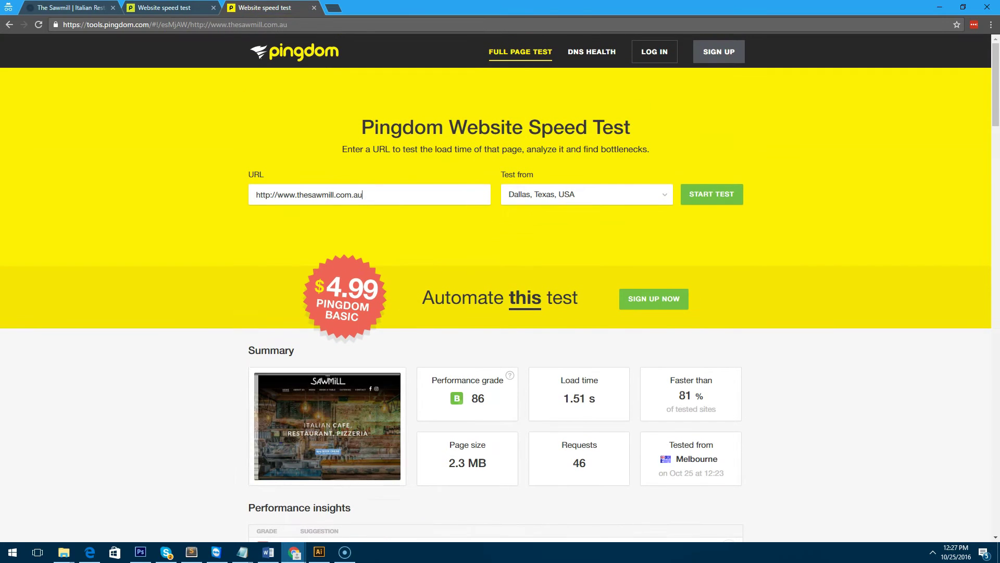
click(632, 194)
click(576, 234)
click(729, 194)
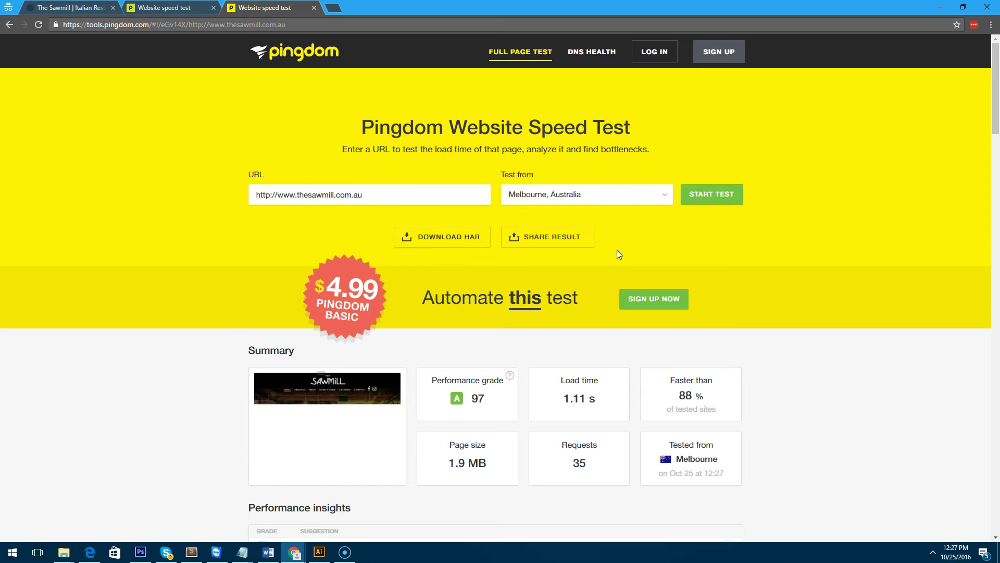
Compare grade B 86 with grade A 97 and page sizes 2.3 MB versus 1.9 MB.
click(140, 6)
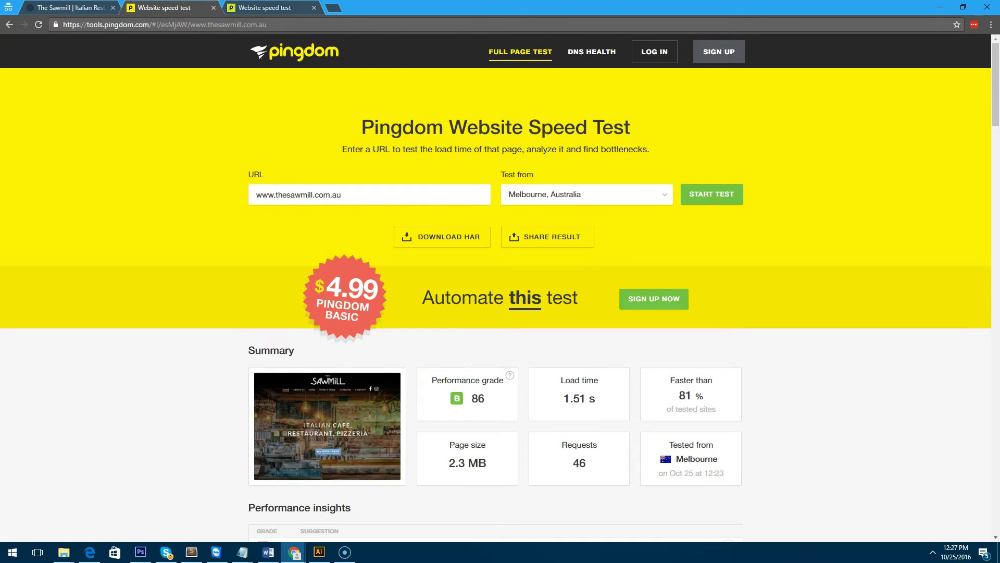
key(ctrl+Tab)
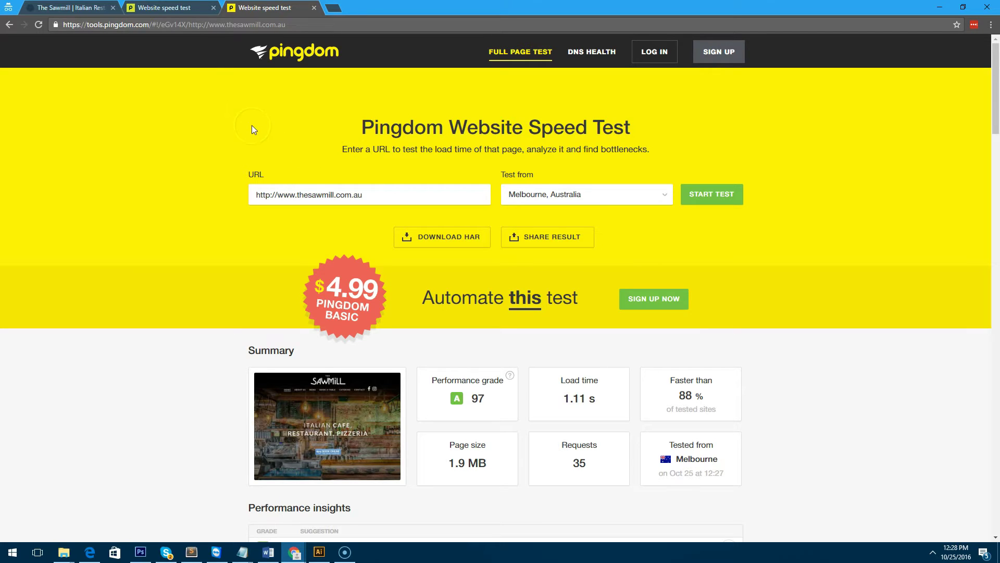
mouse_move(207, 35)
click(664, 176)
key(ctrl+shift+Tab)
key(ctrl+Tab)
click(172, 7)
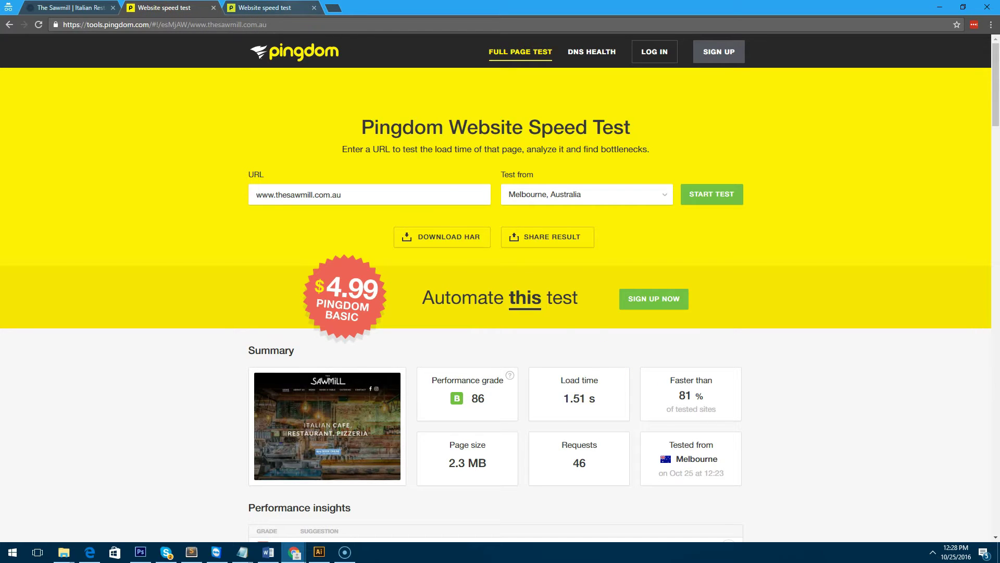
key(ctrl+Tab)
key(ctrl+shift+Tab)
key(ctrl+Tab)
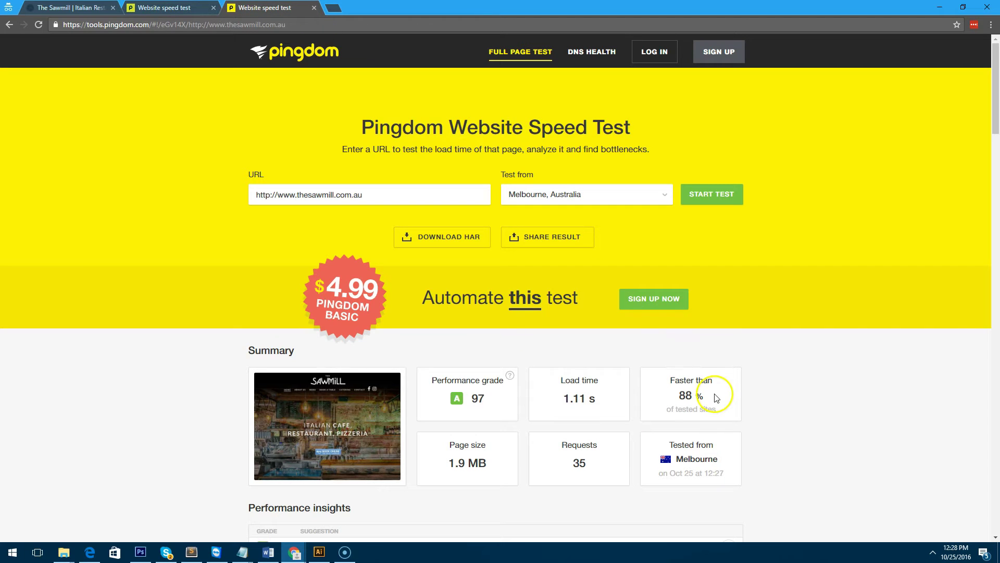
drag(429, 454, 491, 463)
click(430, 454)
click(198, 12)
click(427, 464)
click(492, 469)
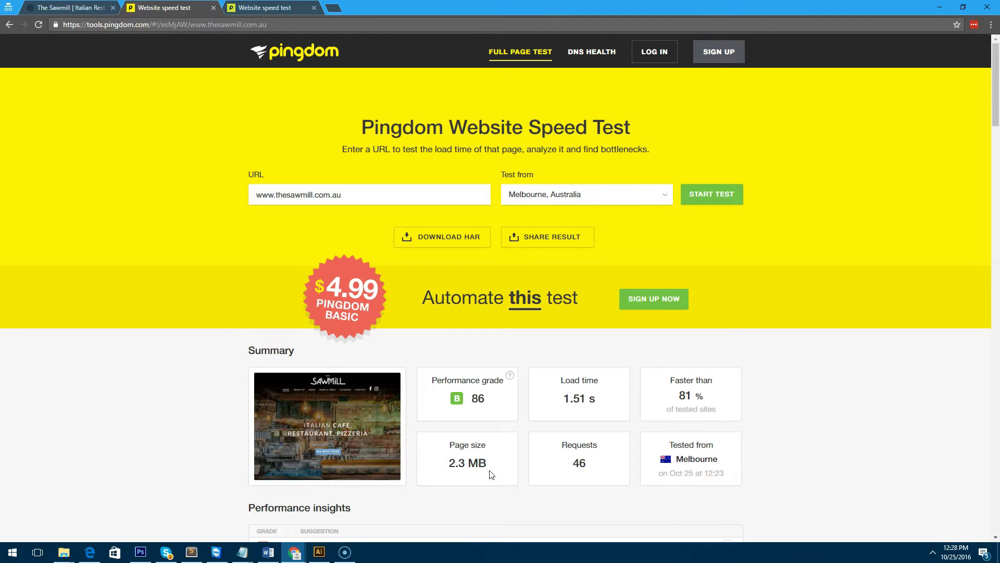
Expand the Leverage browser caching details on the earlier grade B 86 report.
scroll(492, 474, down, 1)
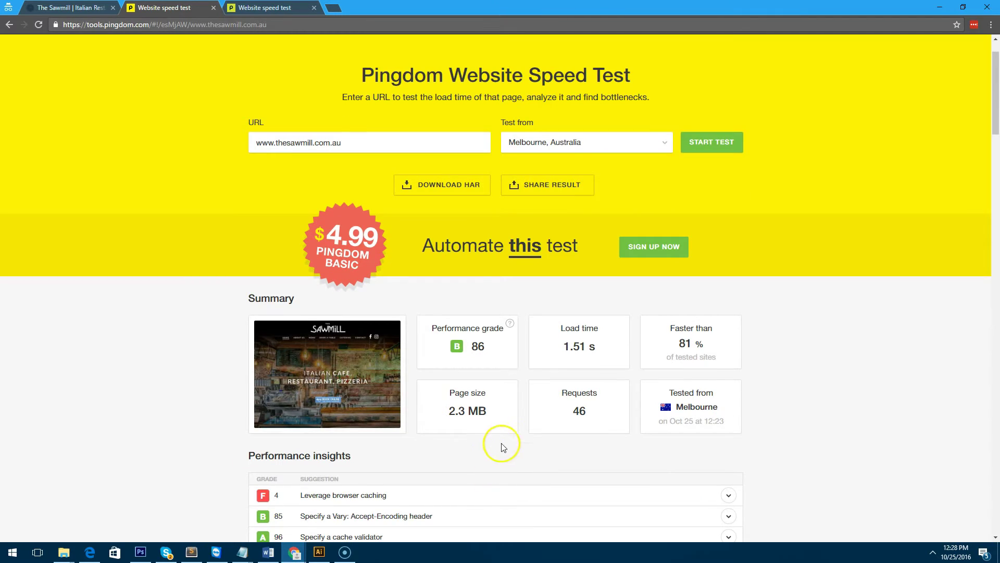
scroll(503, 442, down, 2)
click(359, 386)
scroll(362, 354, down, 5)
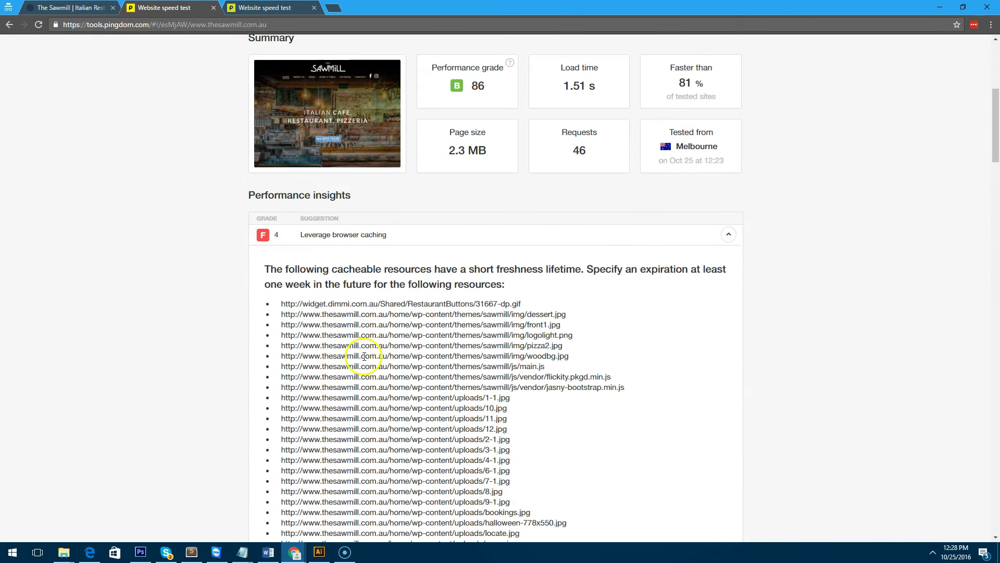
scroll(359, 355, up, 9)
scroll(357, 346, down, 7)
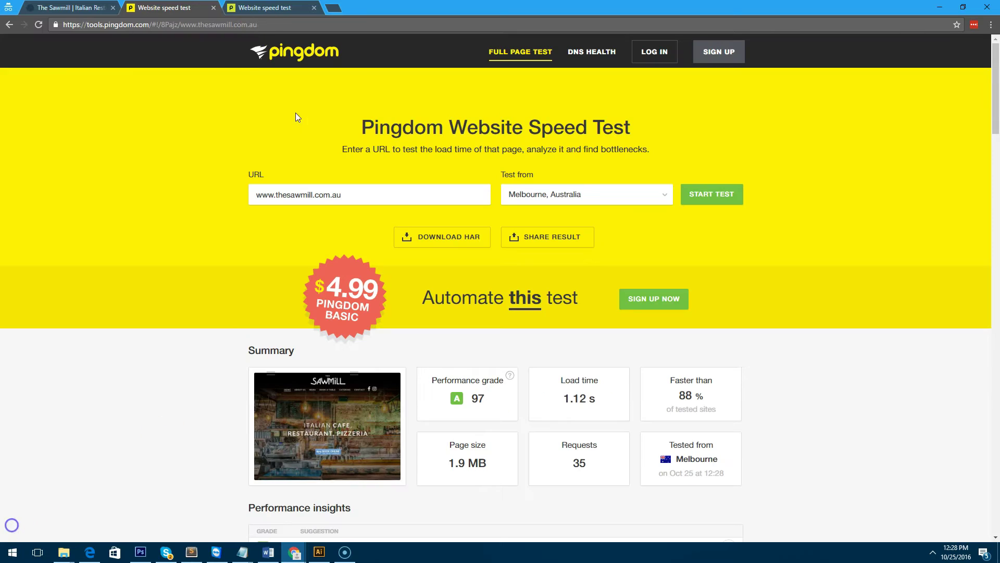
Expand and collapse Leverage browser caching details on the new grade A 97 report.
click(259, 8)
key(ctrl+shift+Tab)
scroll(273, 196, down, 4)
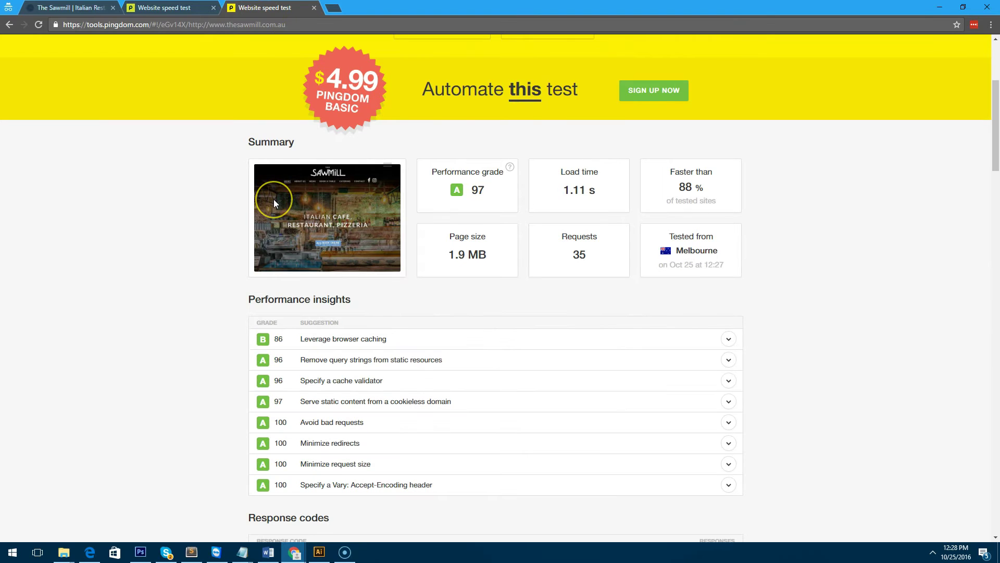
click(250, 8)
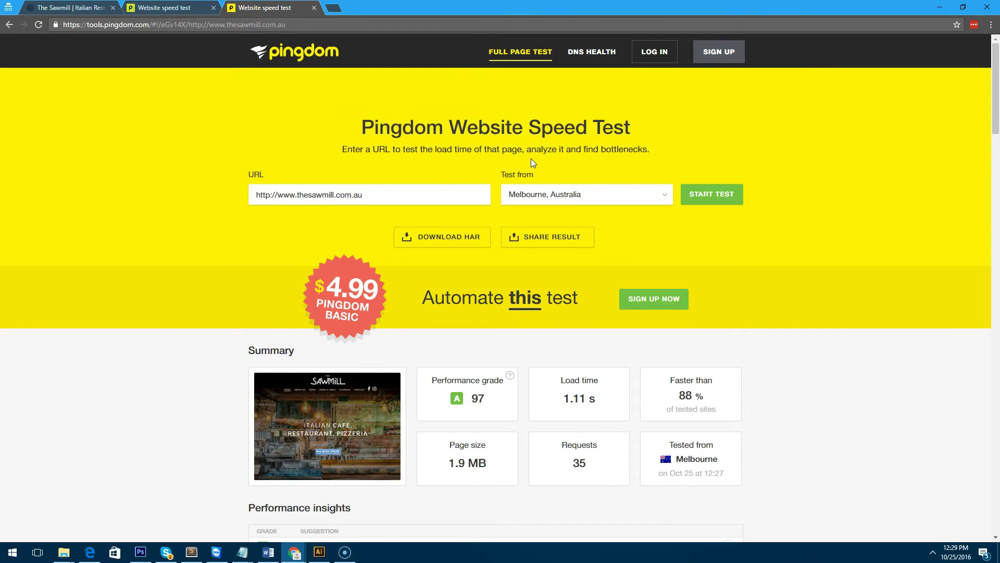
scroll(607, 208, down, 4)
click(391, 341)
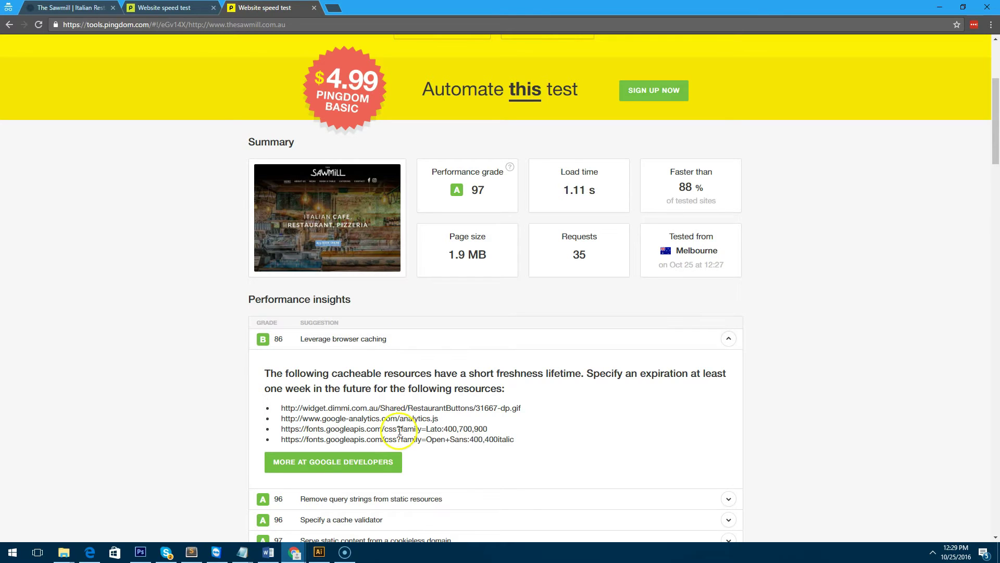
scroll(354, 375, down, 2)
scroll(352, 365, down, 5)
scroll(292, 196, up, 4)
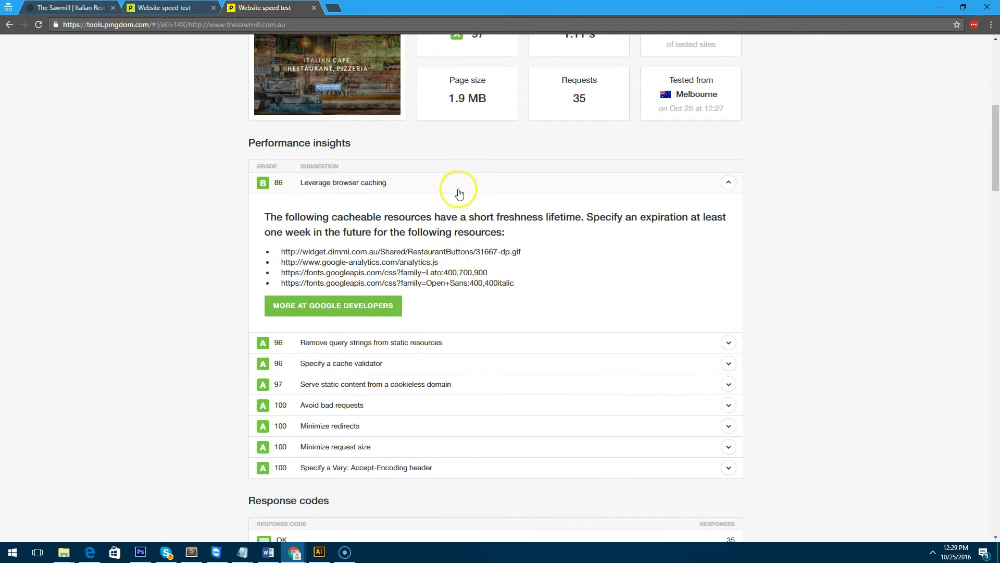
click(457, 185)
scroll(513, 266, up, 5)
mouse_move(514, 278)
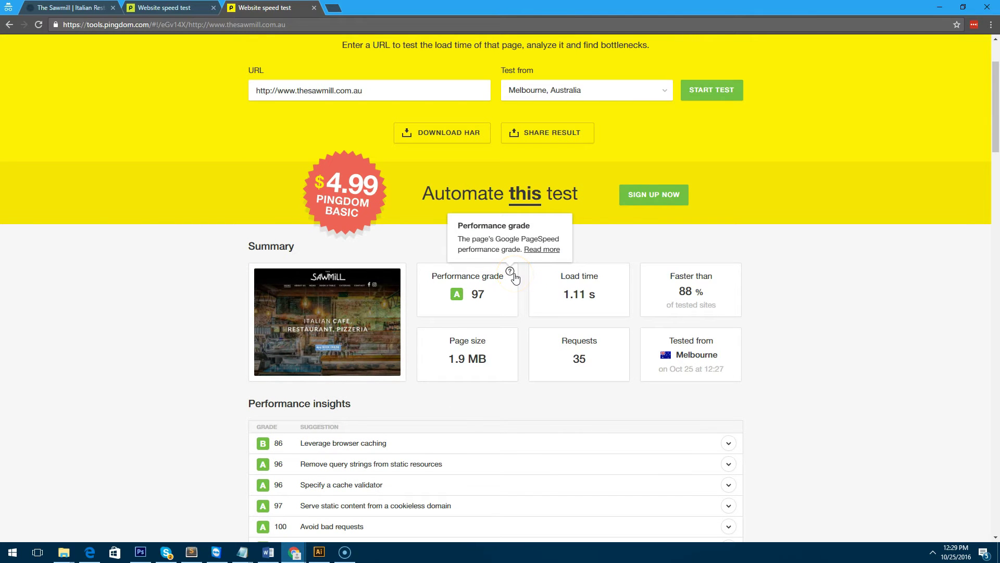
On the Sawmill tab, visit About Us, Menu, Book a Table, Catering and Contact, then Home.
key(ctrl+1)
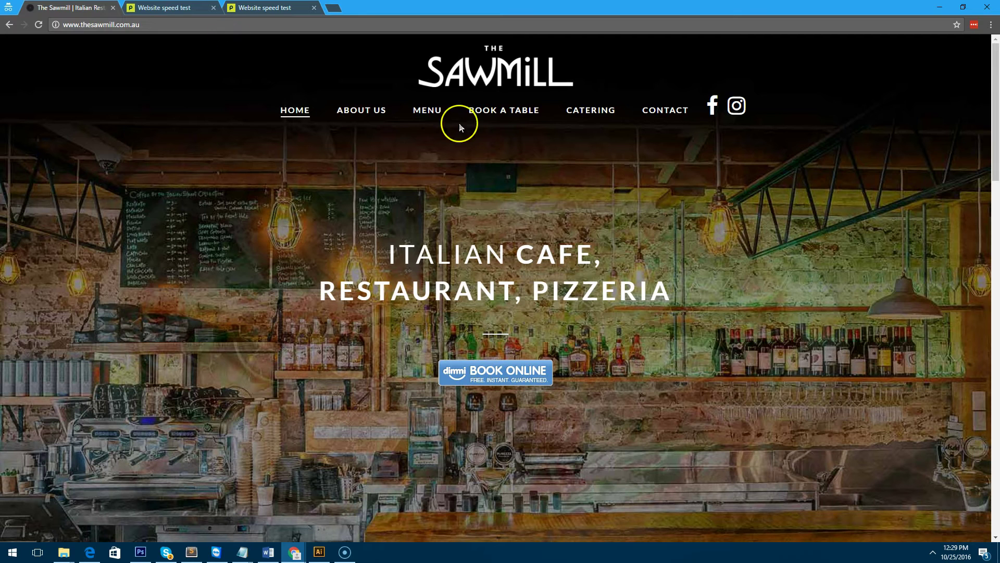
click(382, 115)
click(458, 60)
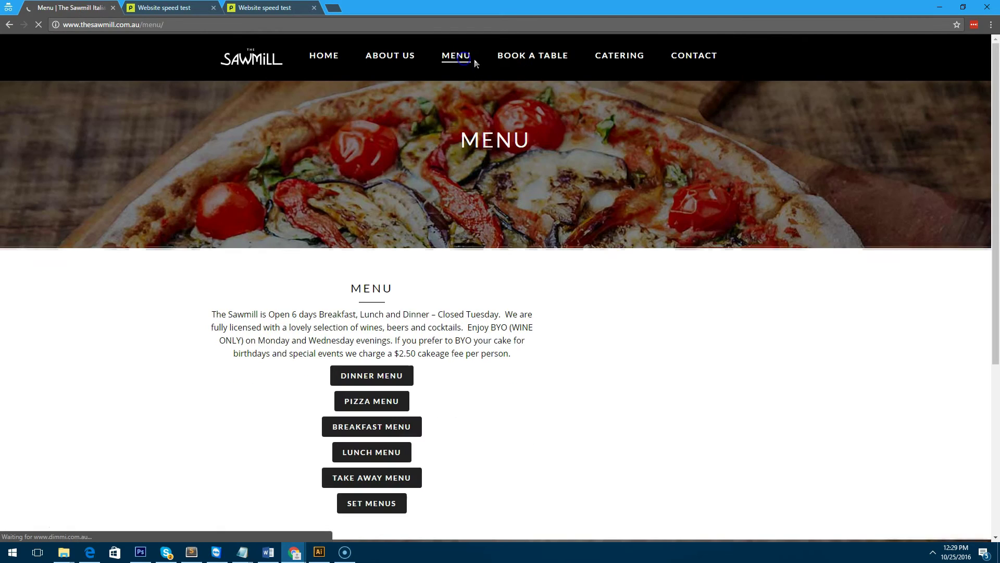
click(549, 62)
click(645, 57)
click(708, 58)
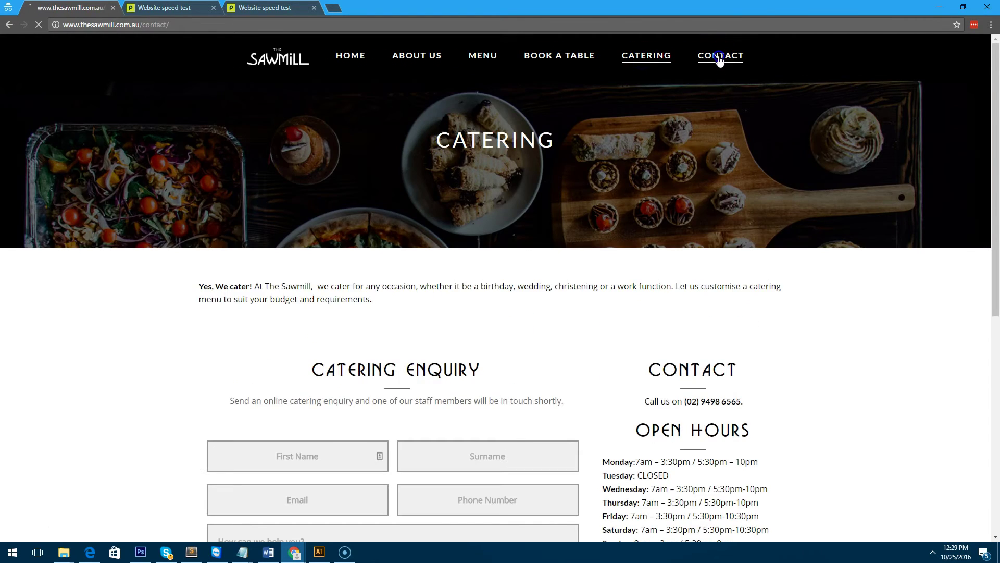
click(338, 77)
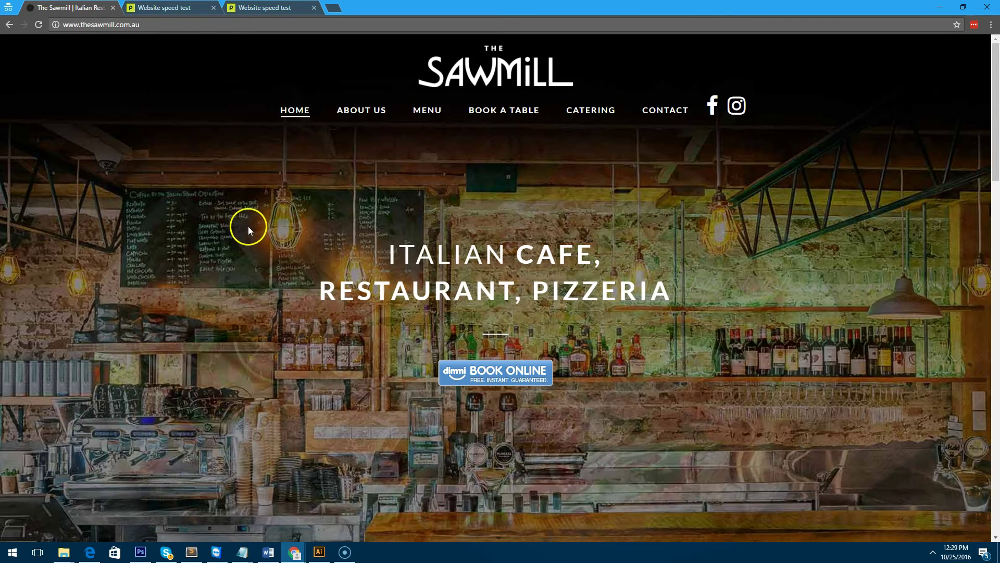
scroll(260, 232, down, 5)
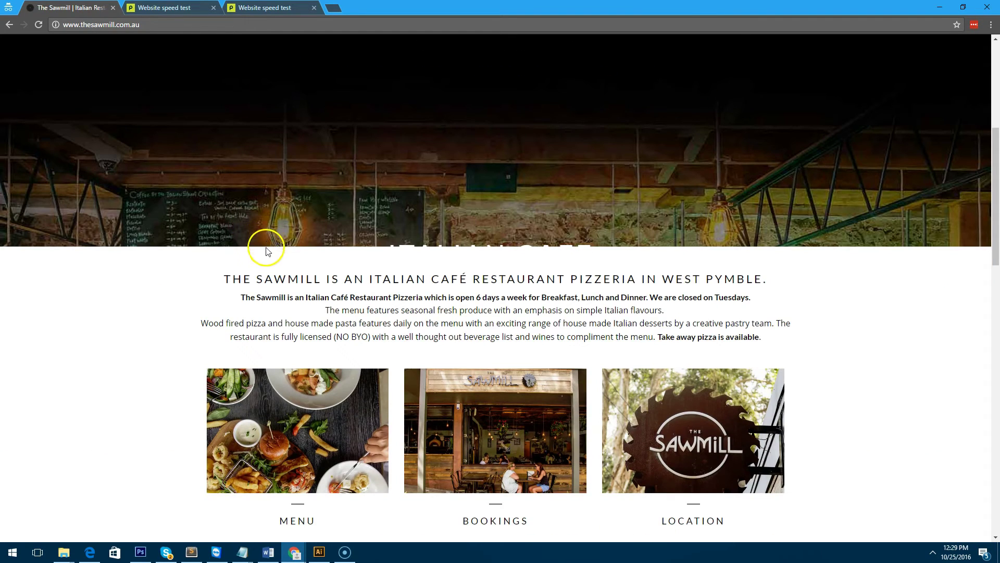
scroll(263, 244, up, 5)
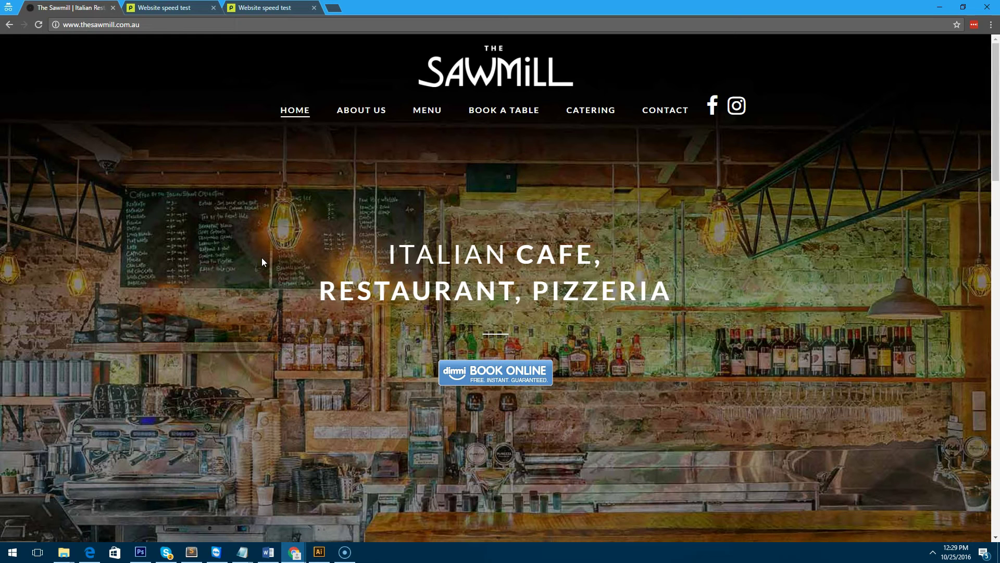
Search Google for 'jpeg mini' in a new incognito tab and open the first result, jpegmini.com.
click(321, 12)
text(google.com)
key(Return)
text(jpeg mini)
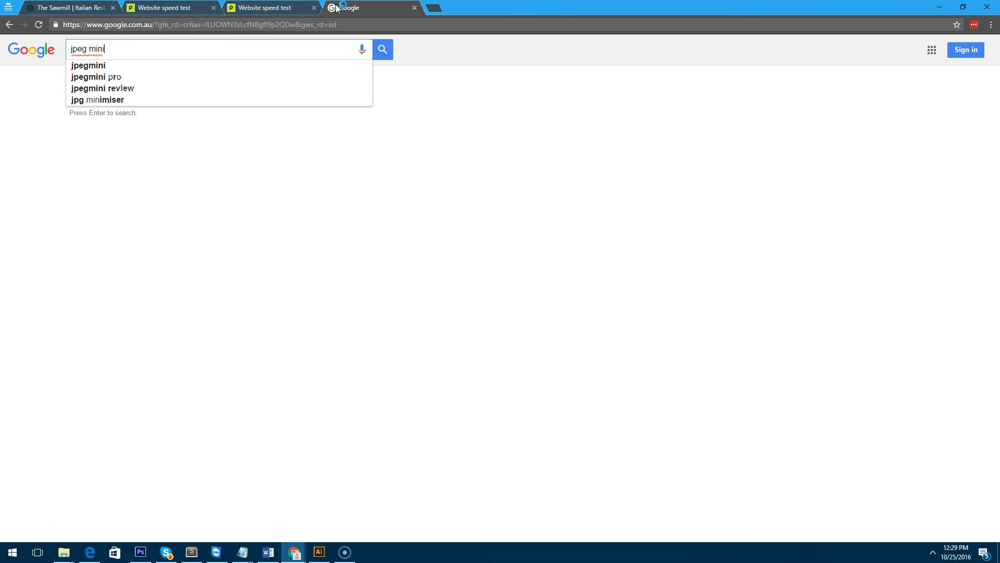
key(Return)
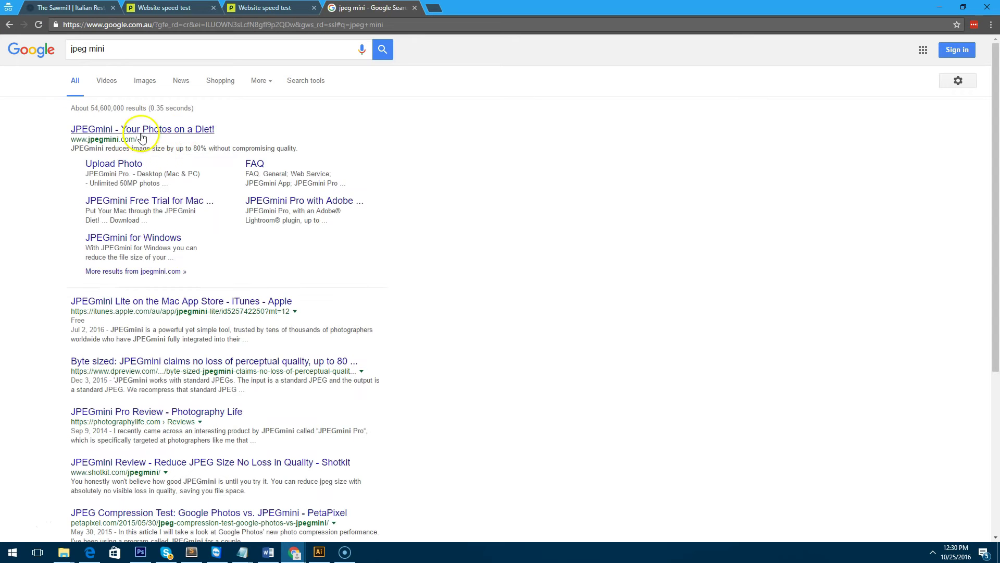
click(144, 133)
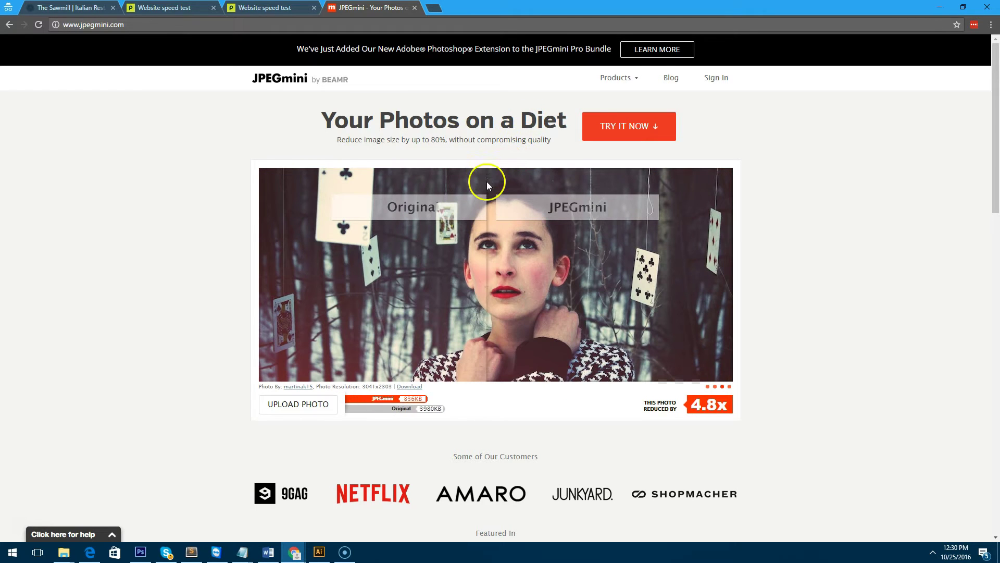
Open the JPEGmini desktop app page (jpegmini.com/app) from the Products menu.
scroll(488, 198, down, 3)
scroll(489, 202, up, 3)
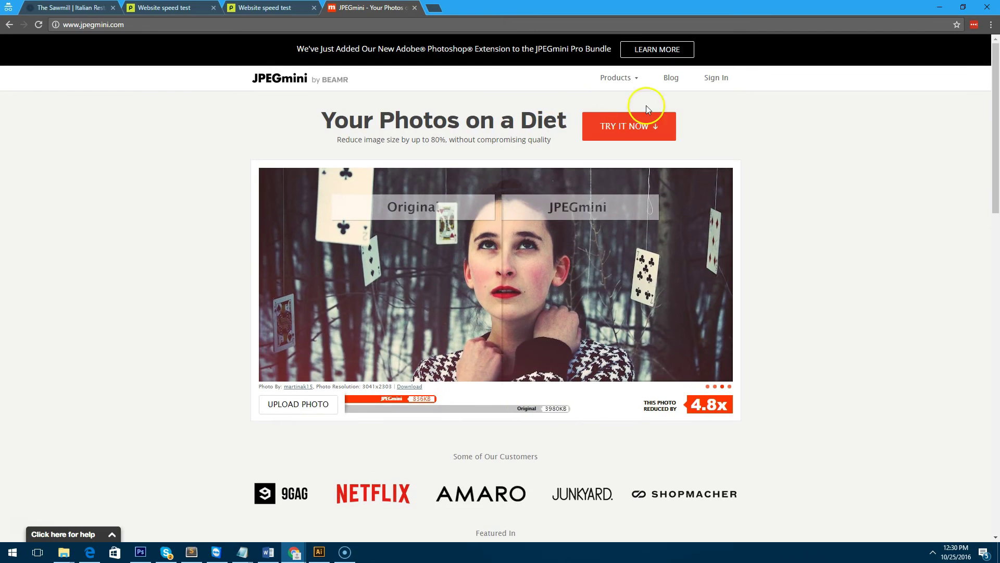
click(637, 79)
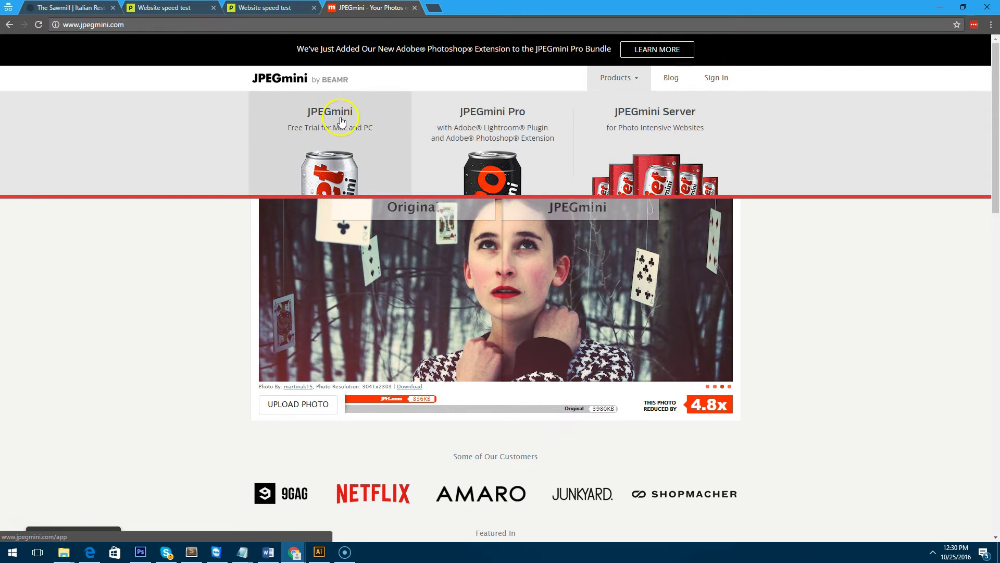
click(770, 296)
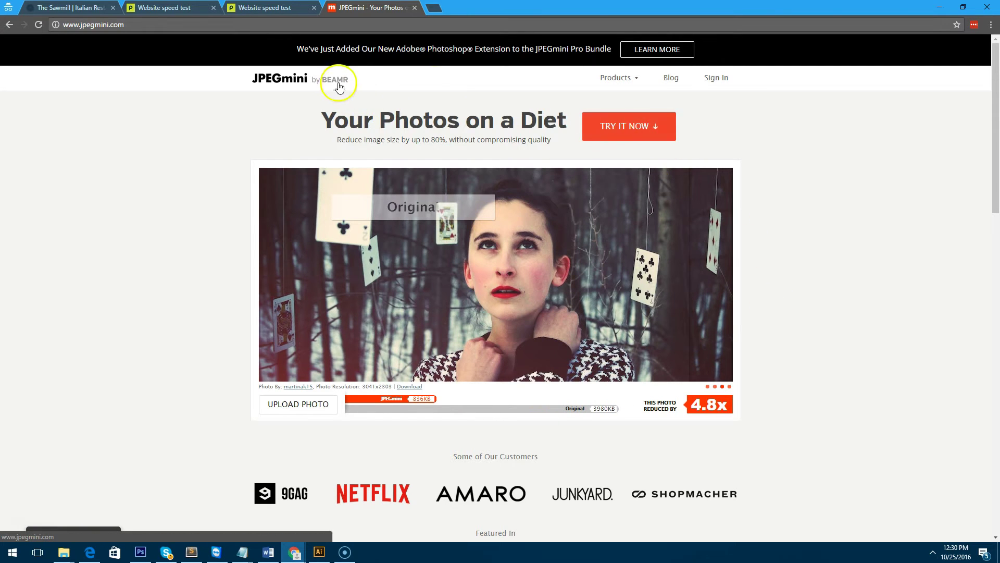
click(618, 76)
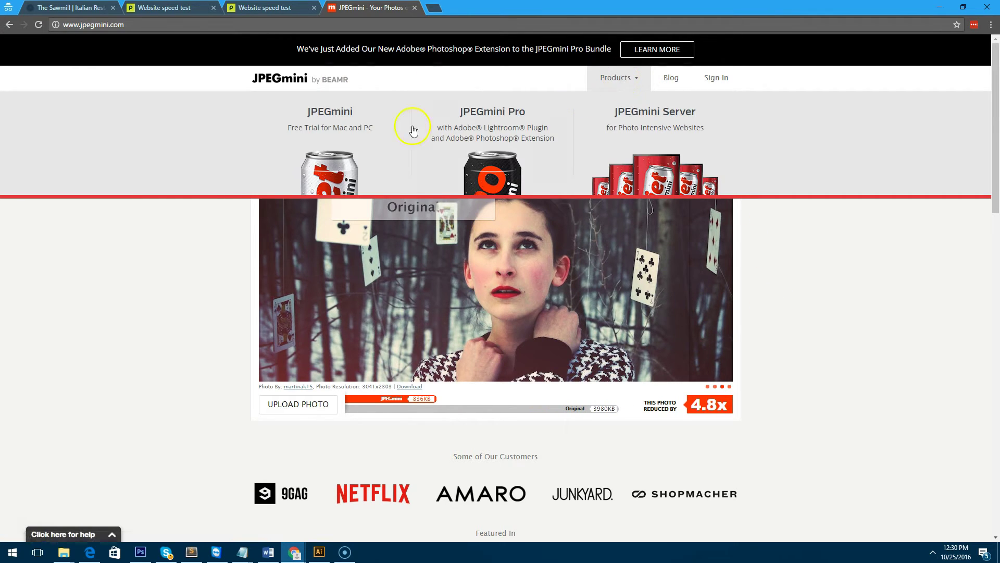
click(334, 127)
Look over the app page, then return to The Sawmill tab.
scroll(295, 182, down, 4)
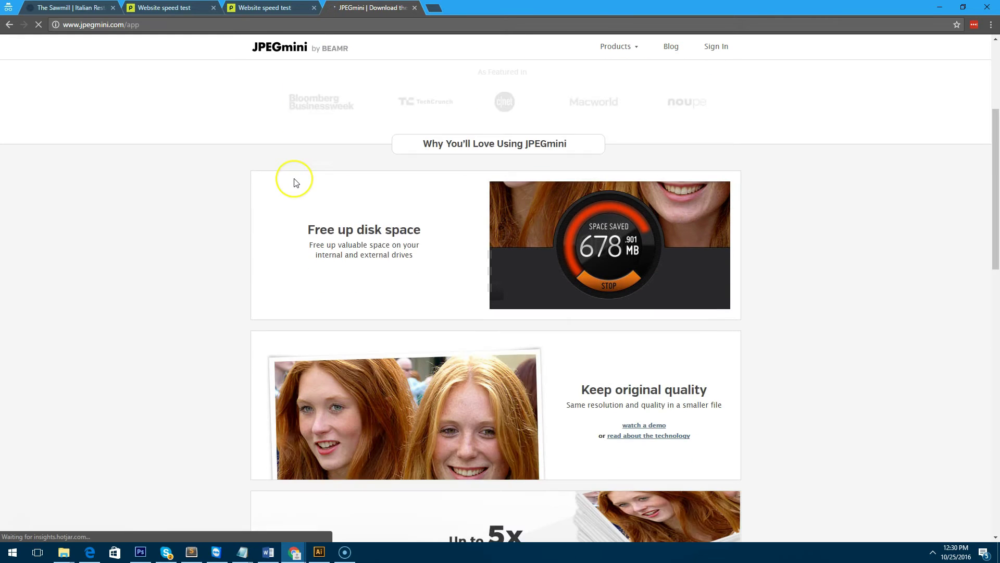
scroll(292, 181, up, 2)
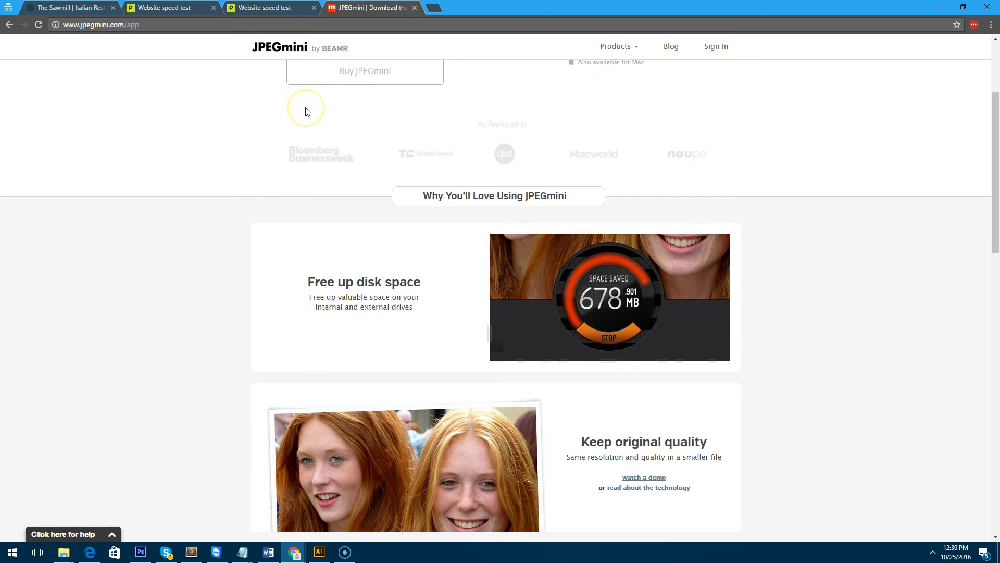
key(ctrl+1)
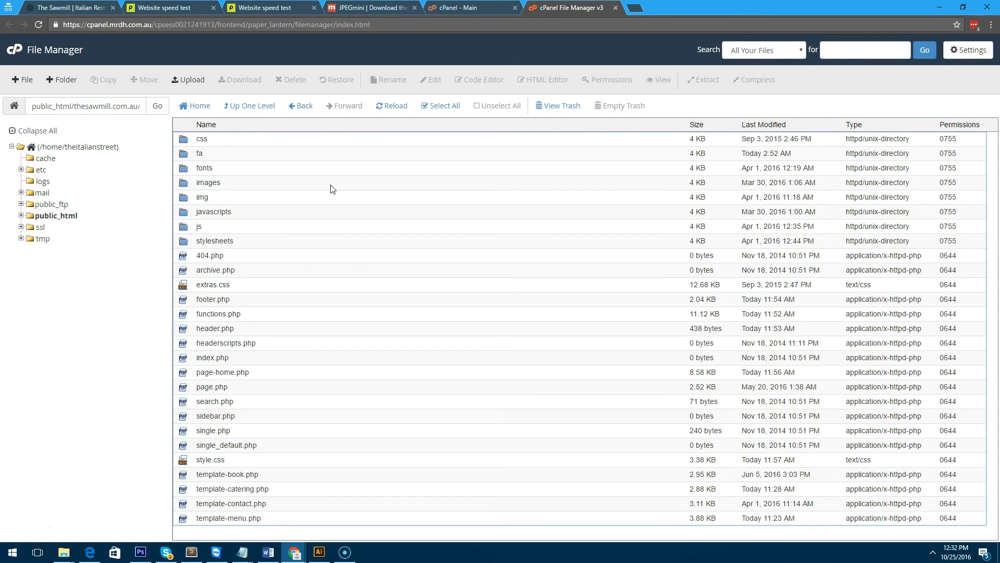
Navigate up the folder tree, then into the site folder, wp-content and uploads.
click(262, 106)
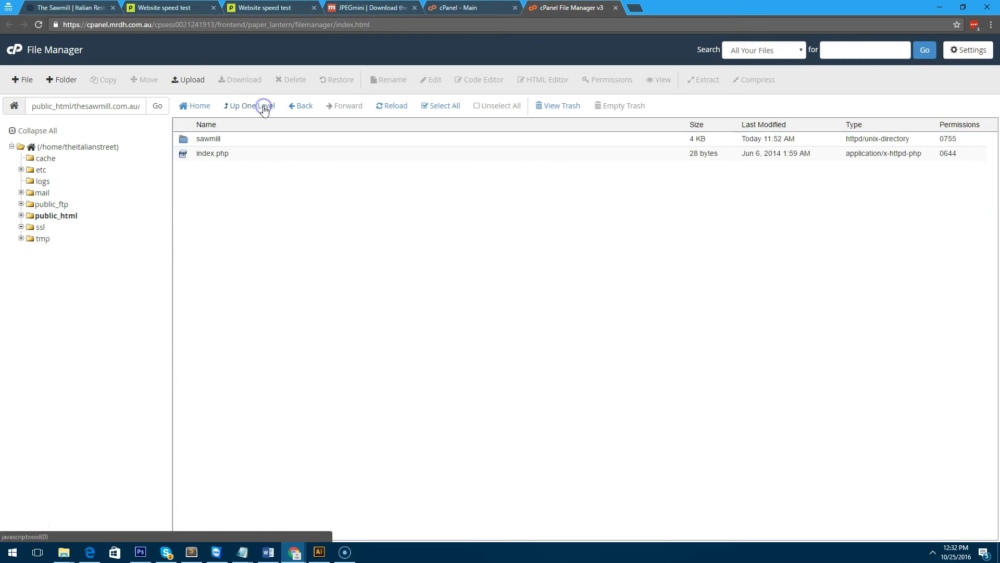
click(263, 107)
click(264, 108)
click(263, 106)
double_click(183, 155)
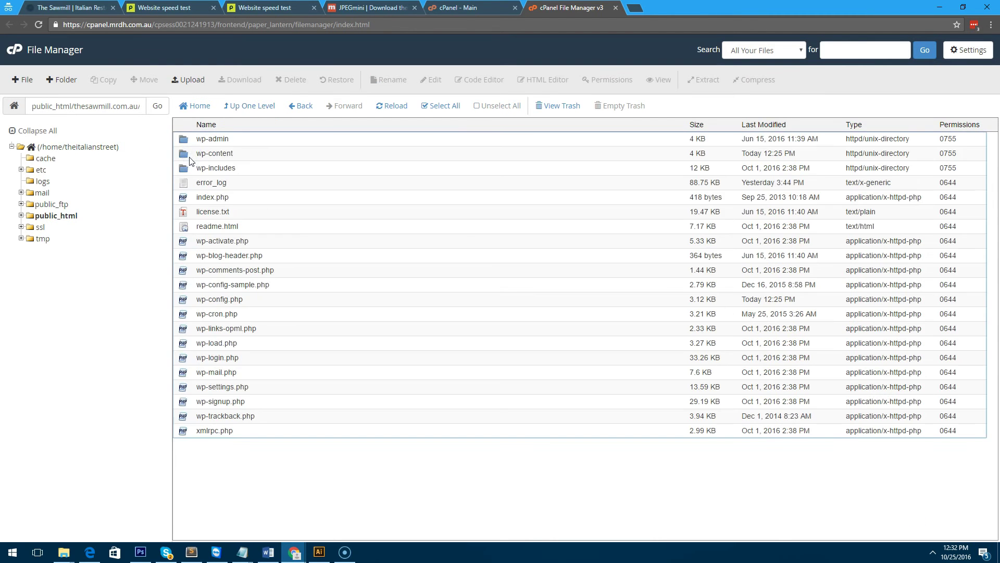
double_click(201, 155)
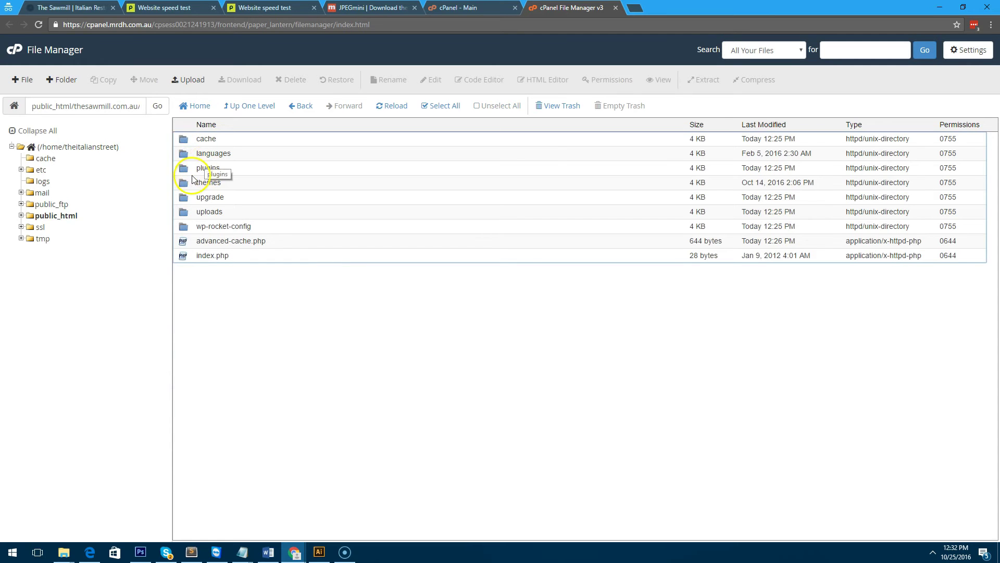
double_click(188, 217)
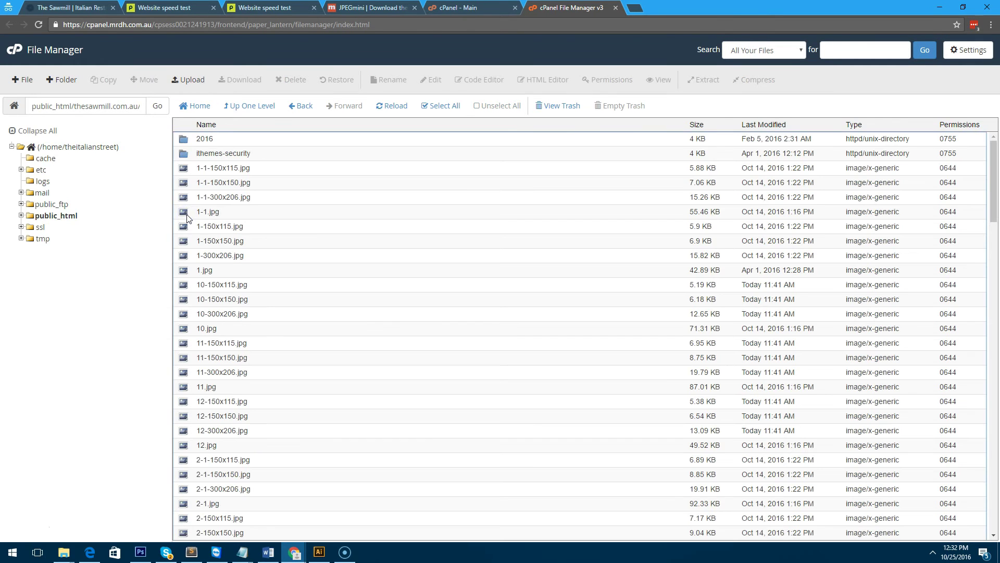
Browse the uploads images, including the 2016 folder, and return to the wp-content listing.
scroll(240, 156, down, 5)
scroll(241, 172, down, 15)
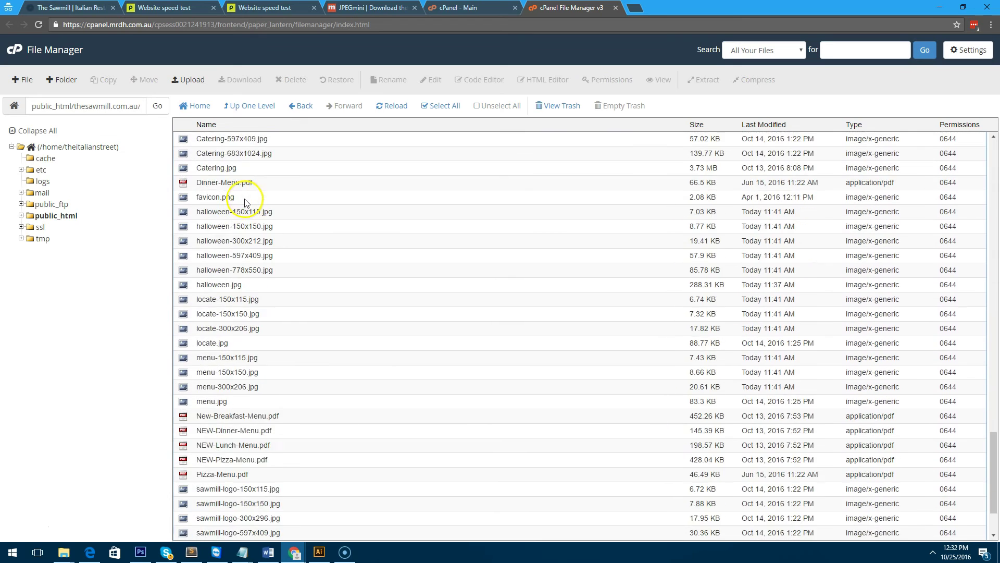
scroll(245, 201, up, 20)
scroll(242, 197, up, 3)
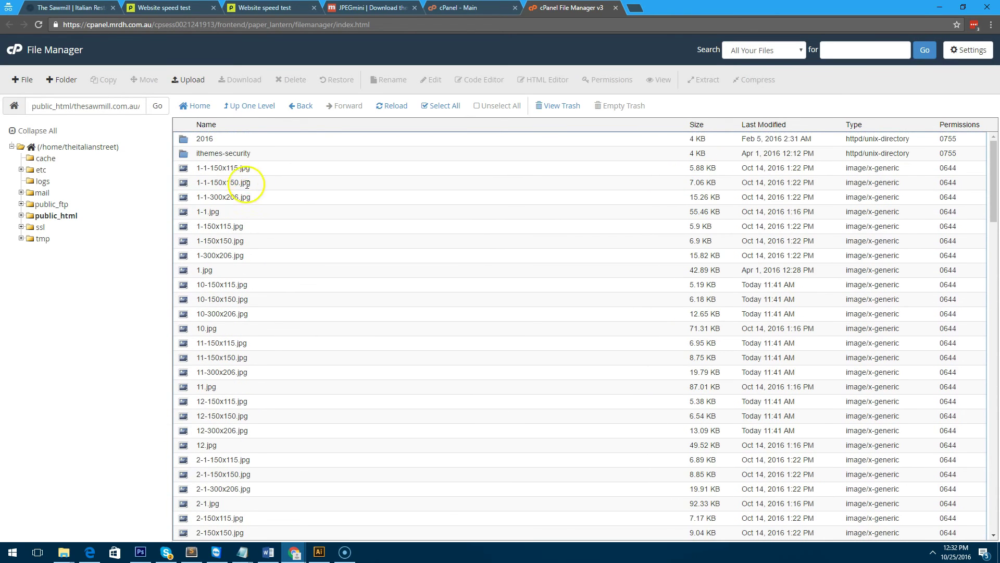
click(205, 138)
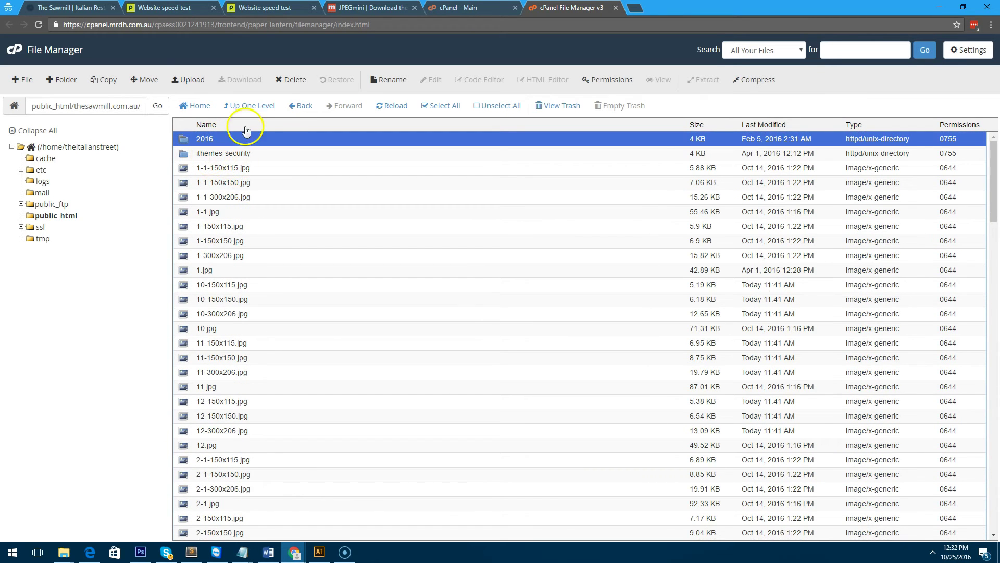
click(292, 105)
Compress the uploads folder into uploads.zip and refresh the listing to show it.
right_click(193, 213)
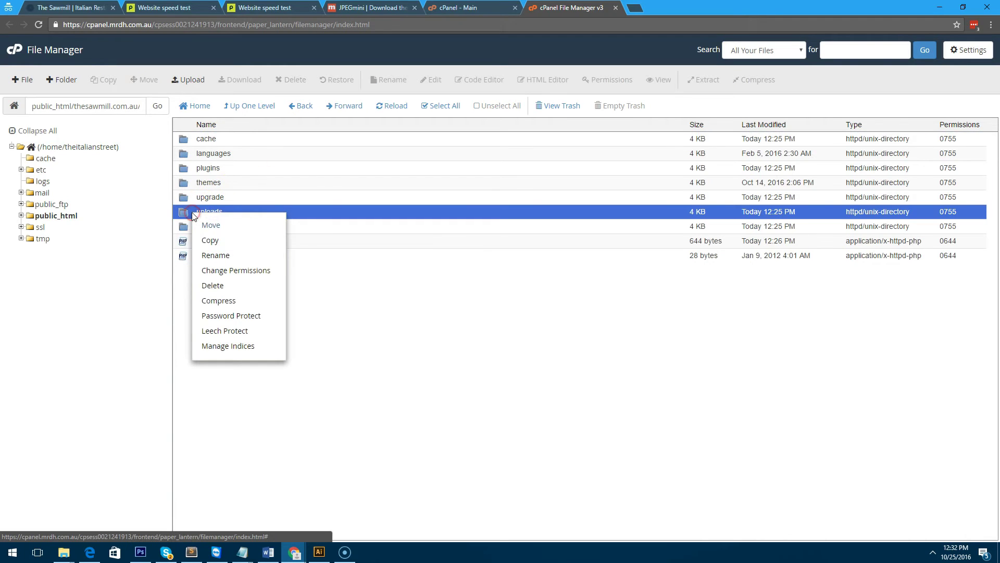
click(237, 307)
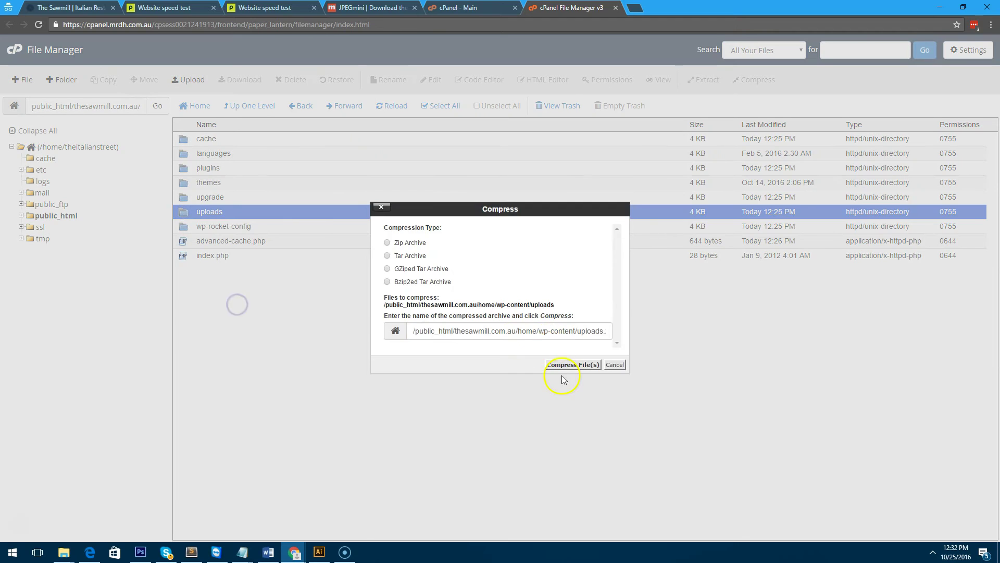
click(564, 365)
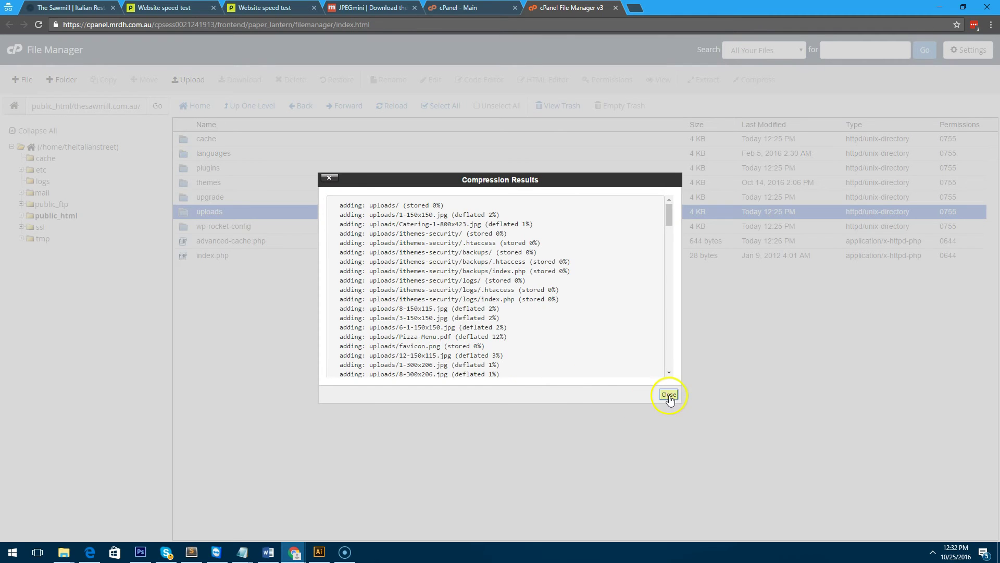
click(670, 394)
click(386, 107)
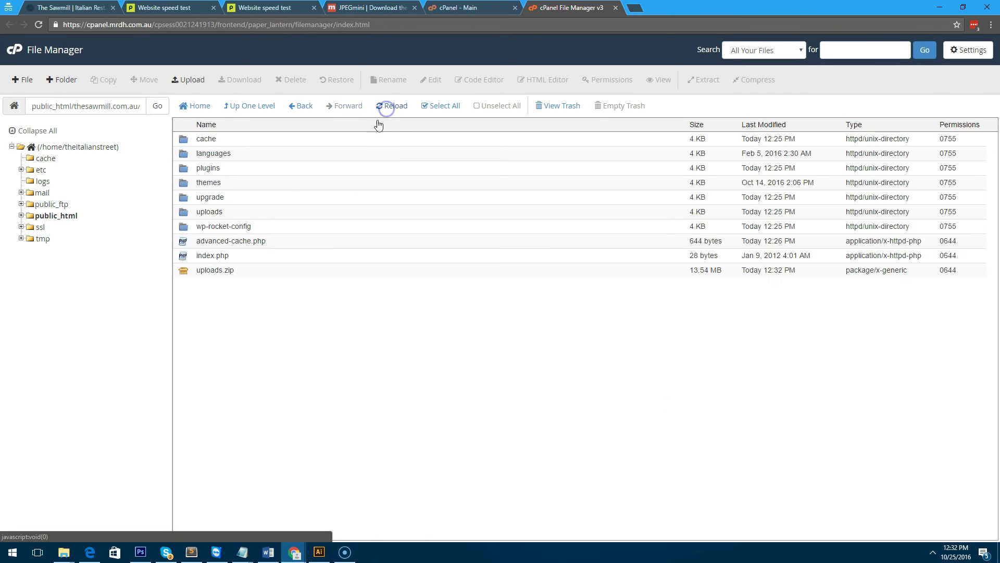
Download the 13.54 MB uploads.zip archive to the computer.
right_click(227, 271)
click(253, 282)
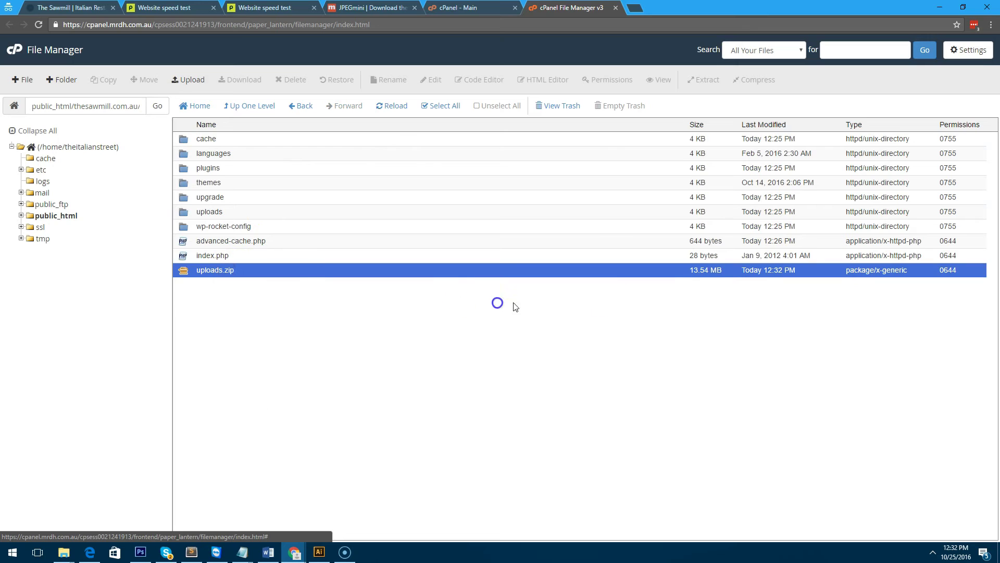
click(206, 270)
right_click(206, 270)
click(246, 281)
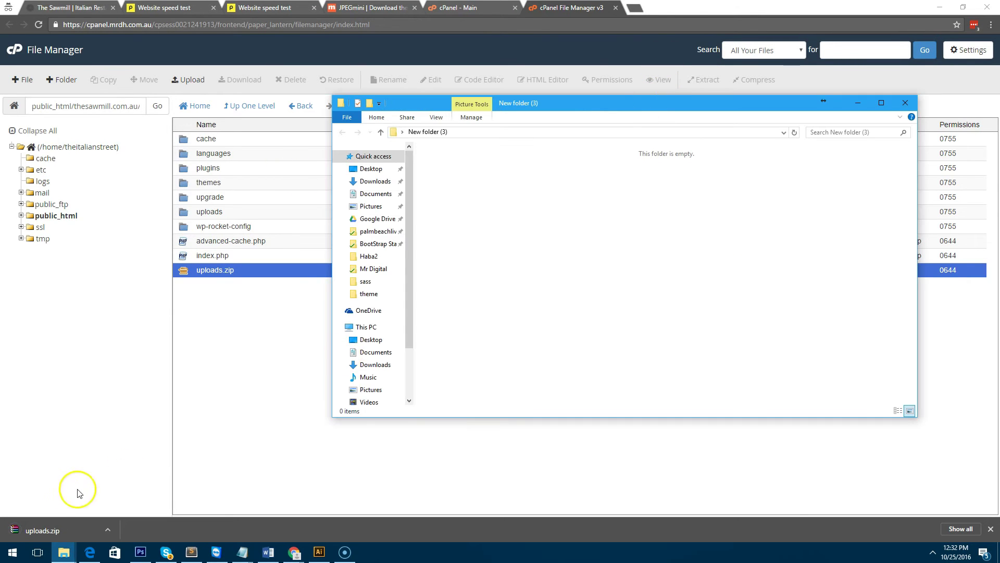
Copy uploads.zip into the empty local folder and extract its uploads folder with WinRAR.
drag(35, 532, 249, 490)
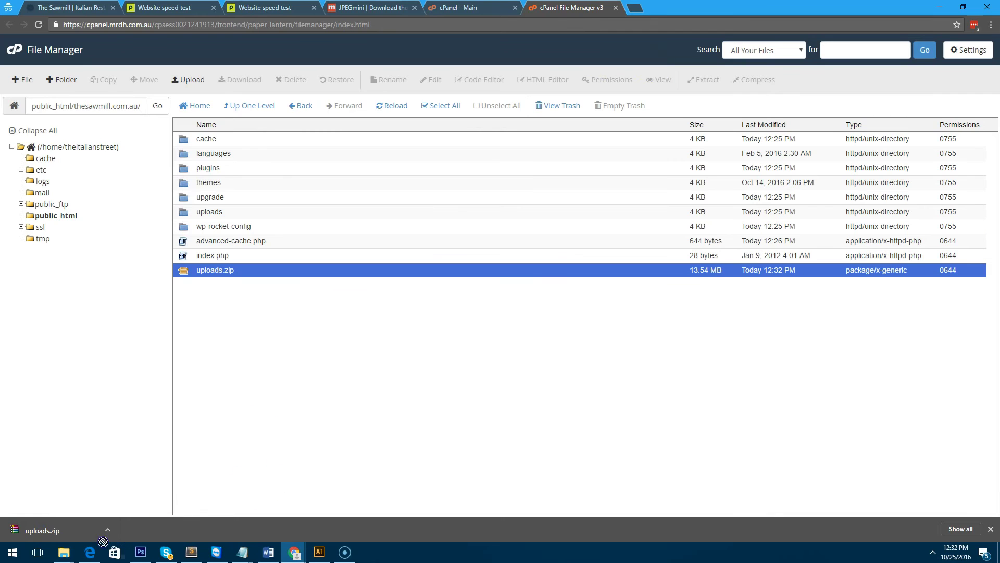
drag(94, 544, 515, 287)
double_click(457, 174)
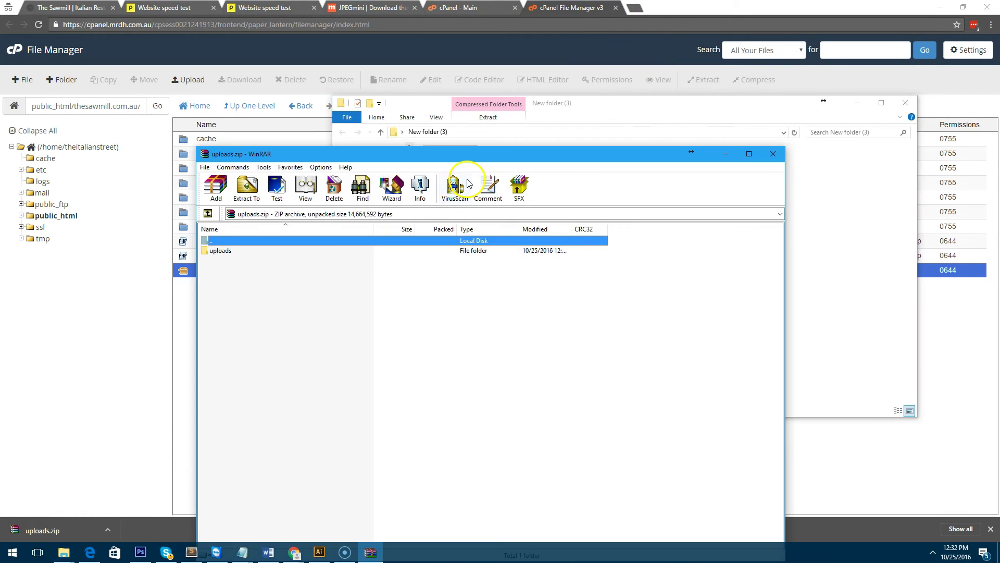
drag(346, 251, 855, 244)
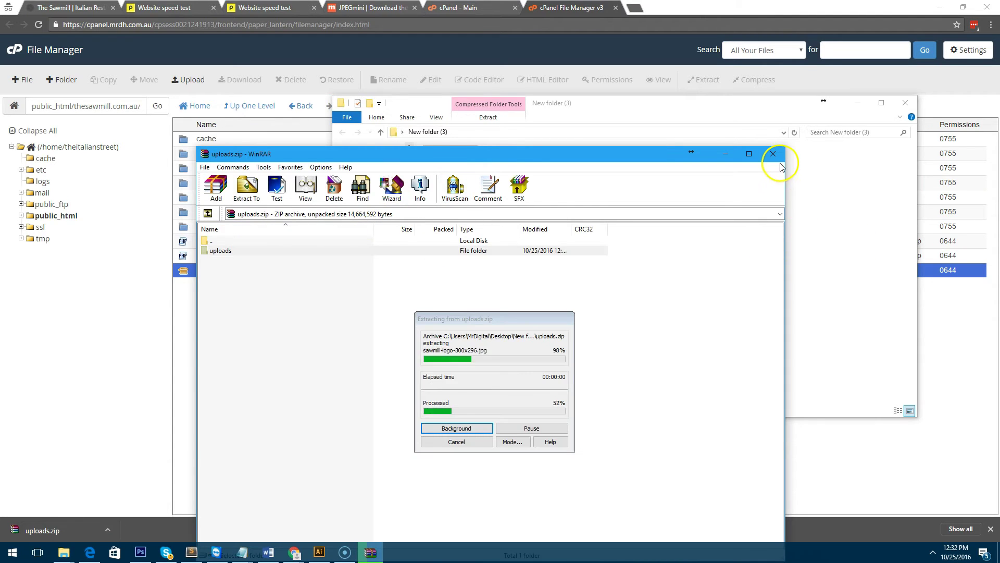
Close WinRAR and delete the local uploads.zip, keeping only the extracted uploads folder.
click(308, 153)
click(773, 153)
click(526, 184)
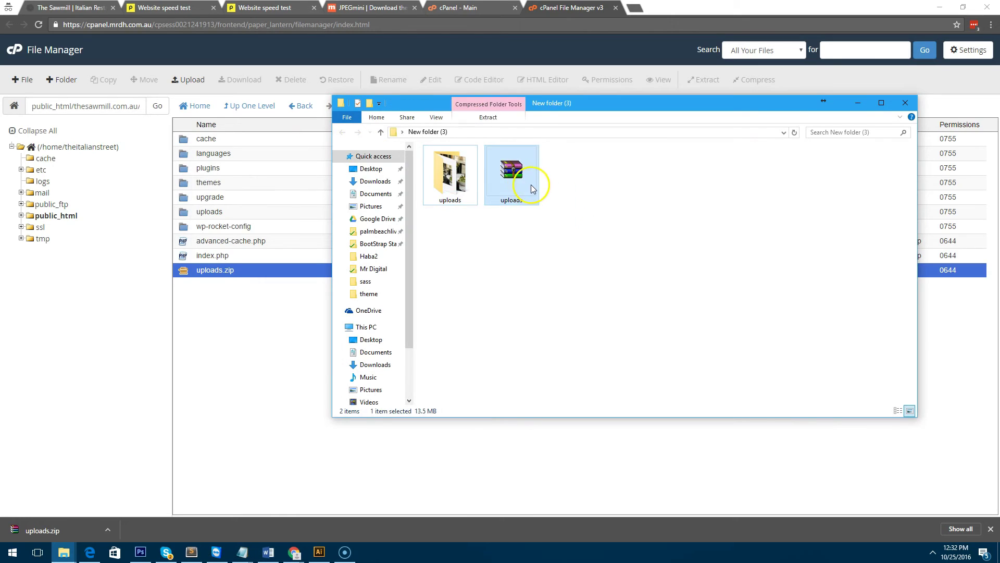
key(Delete)
click(460, 177)
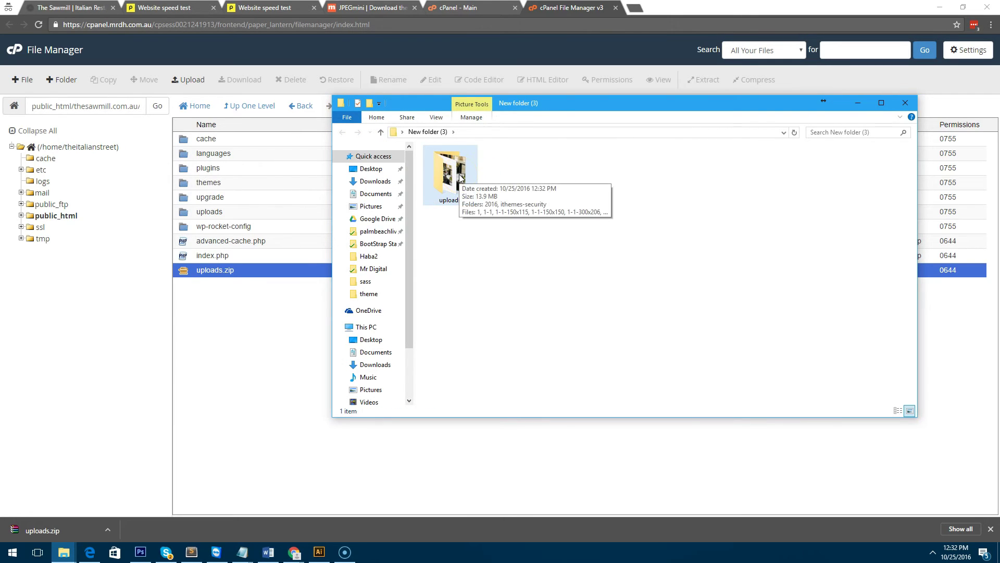
click(597, 202)
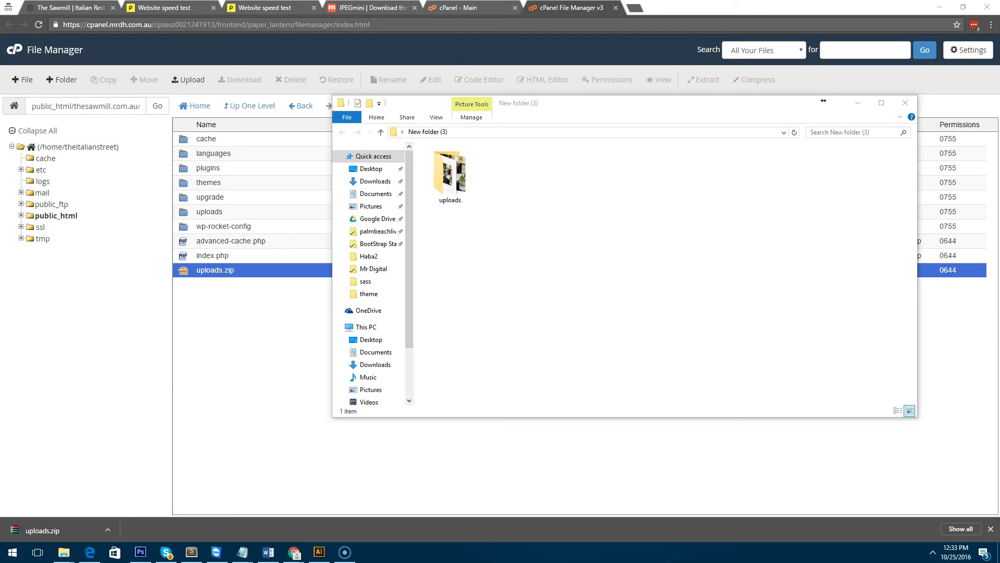
Drop the local uploads folder onto JPEGmini, optimizing its photos to save 4.563 MB (1.9x).
drag(217, 45, 722, 125)
drag(641, 112, 352, 116)
drag(168, 182, 746, 258)
click(724, 142)
drag(770, 135, 676, 127)
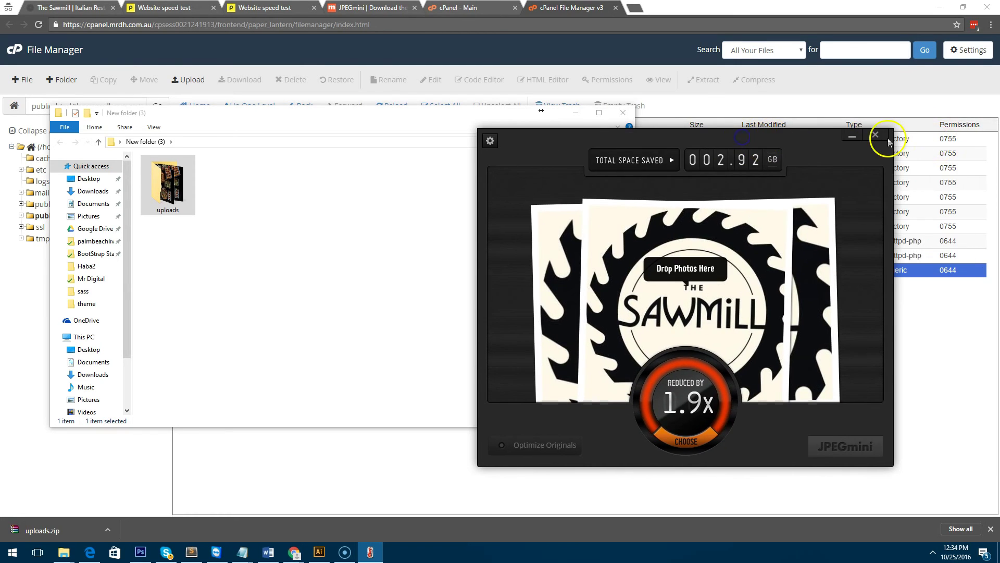
Archive the optimized uploads folder as an 8.99 MB ZIP, uploads.zip, with WinRAR, then close Explorer.
click(882, 125)
drag(271, 281, 177, 185)
right_click(171, 180)
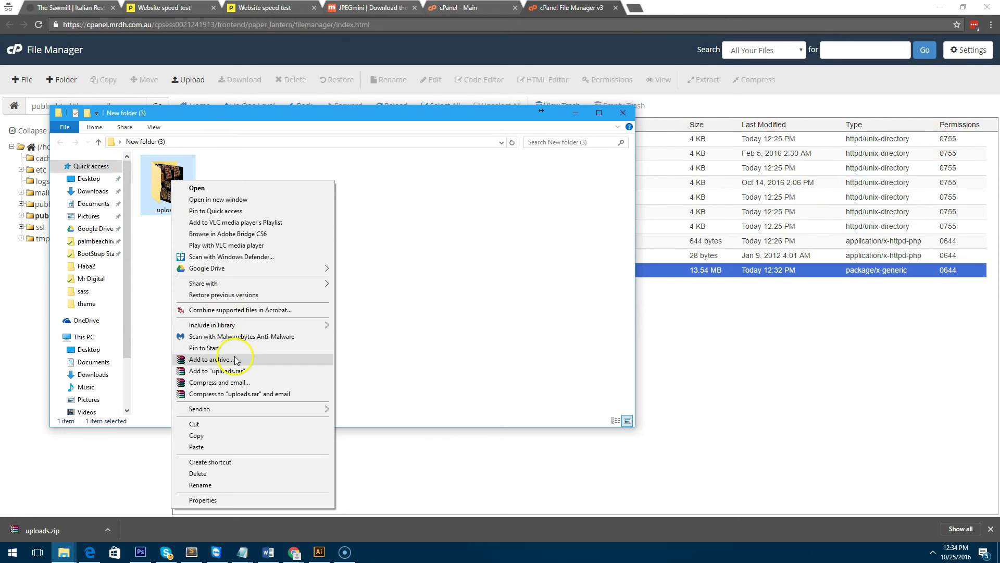
click(235, 360)
click(459, 262)
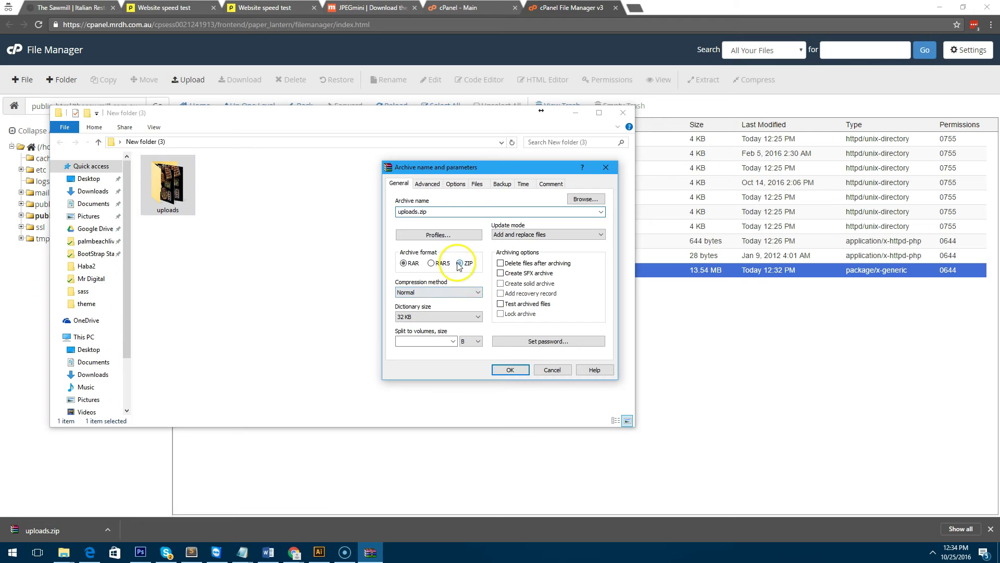
click(510, 370)
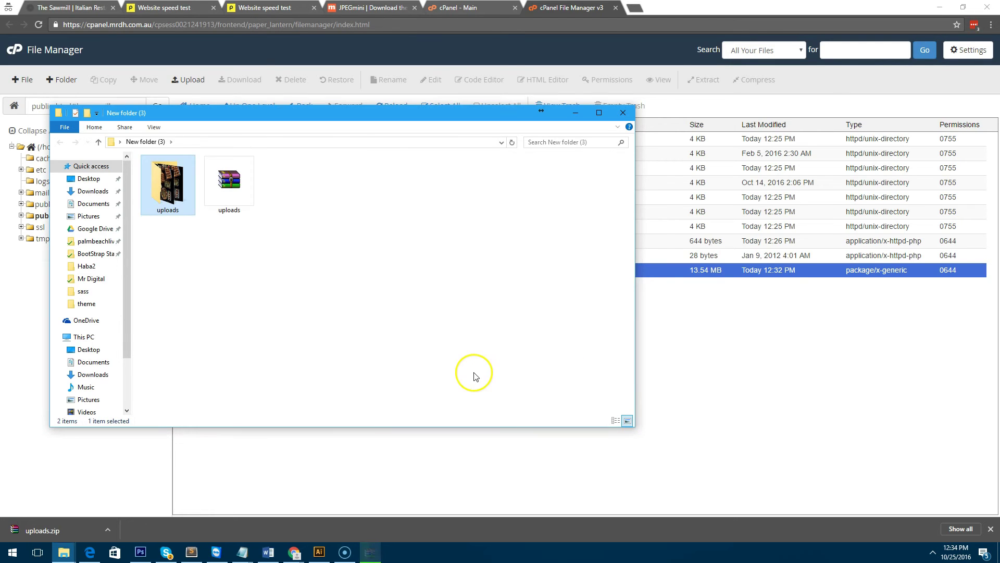
click(231, 185)
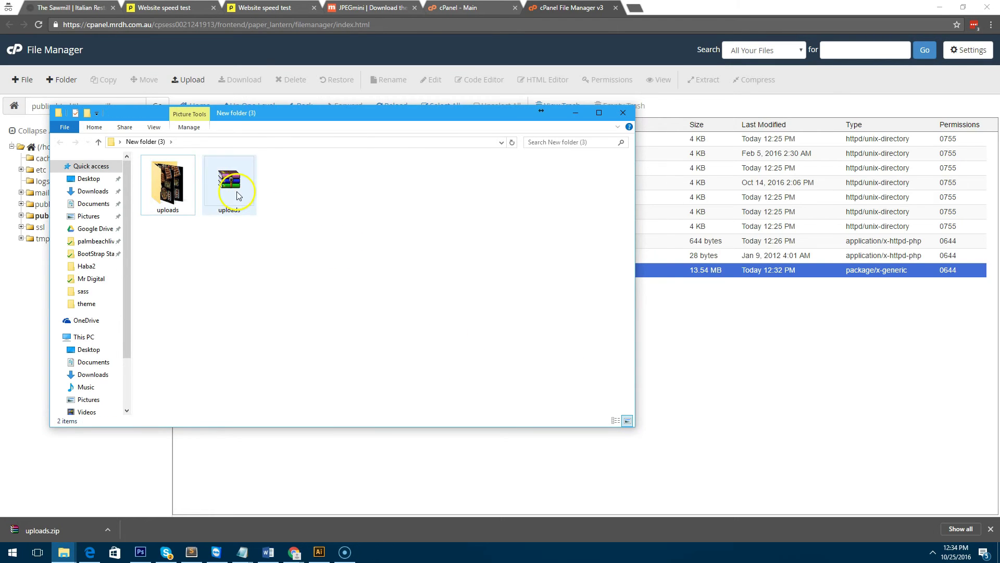
click(623, 113)
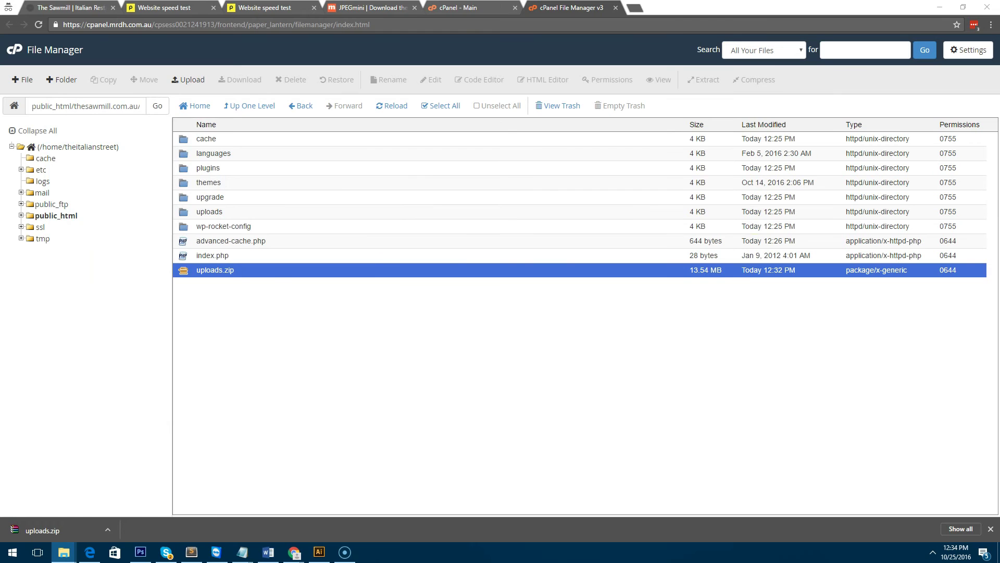
Delete the old uploads.zip from wp-content and upload the optimized uploads.zip in its place.
right_click(301, 271)
click(355, 376)
click(581, 311)
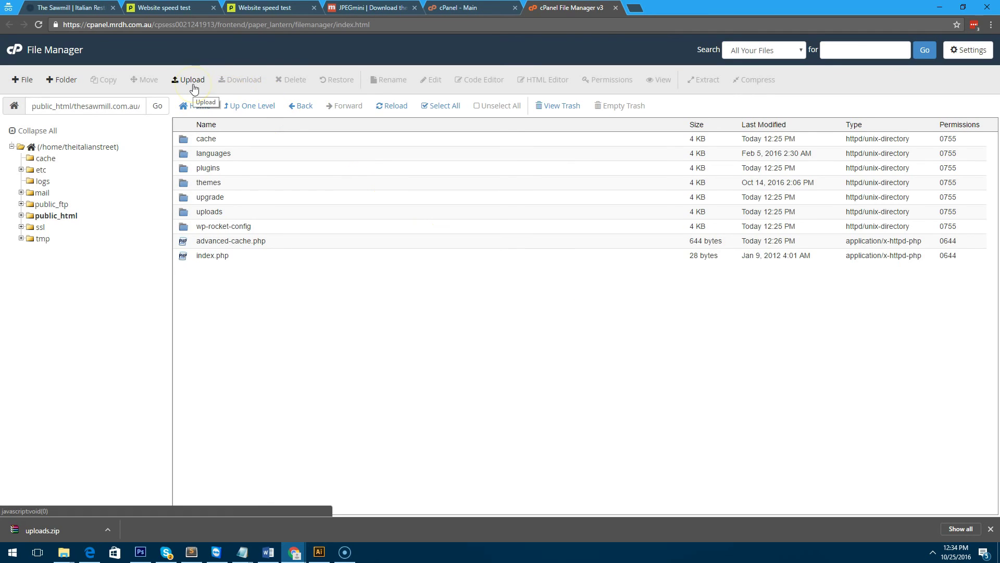
click(193, 83)
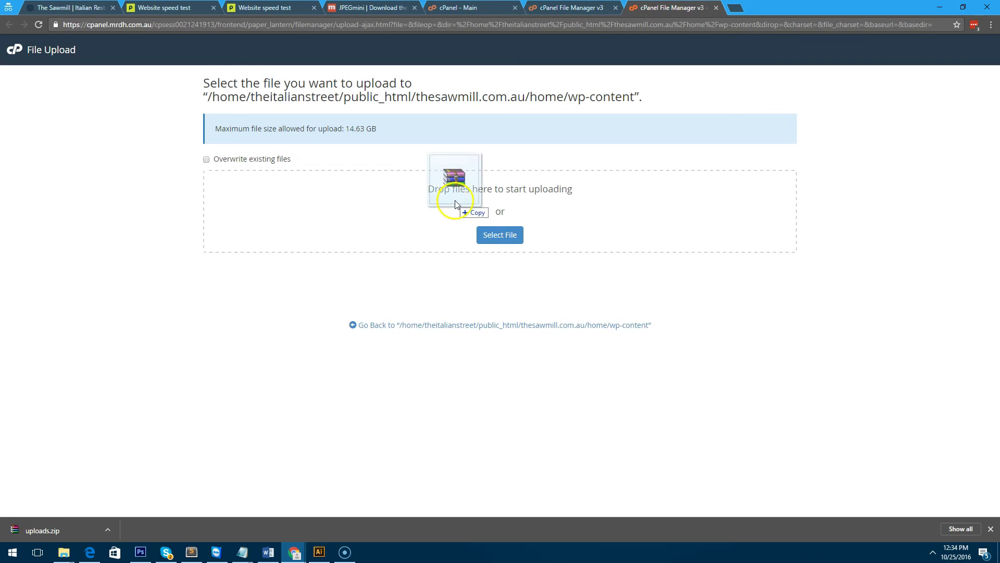
click(498, 238)
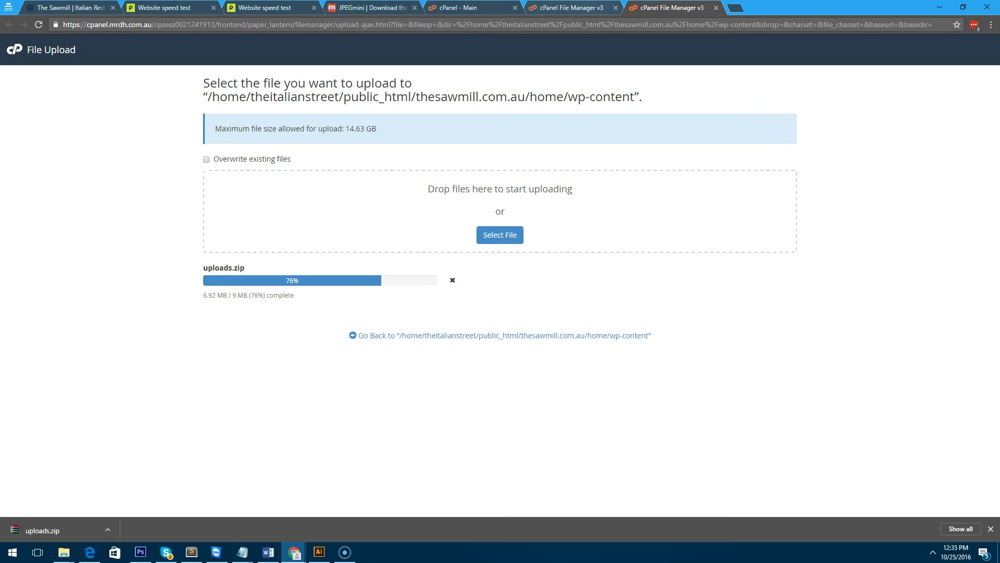
Refresh the wp-content listing and delete the old uploads folder.
click(547, 7)
click(394, 106)
right_click(243, 274)
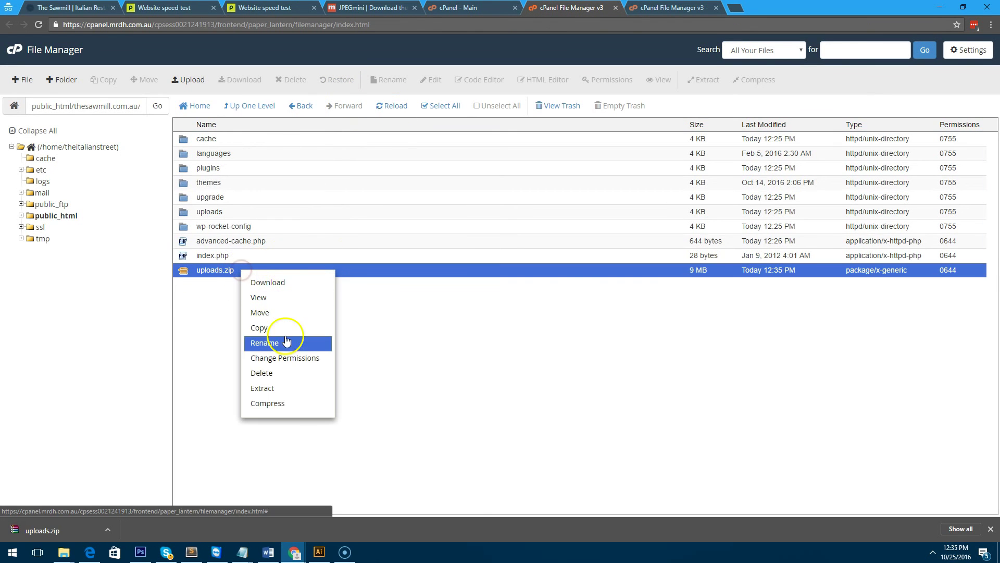
click(197, 297)
click(204, 212)
right_click(198, 212)
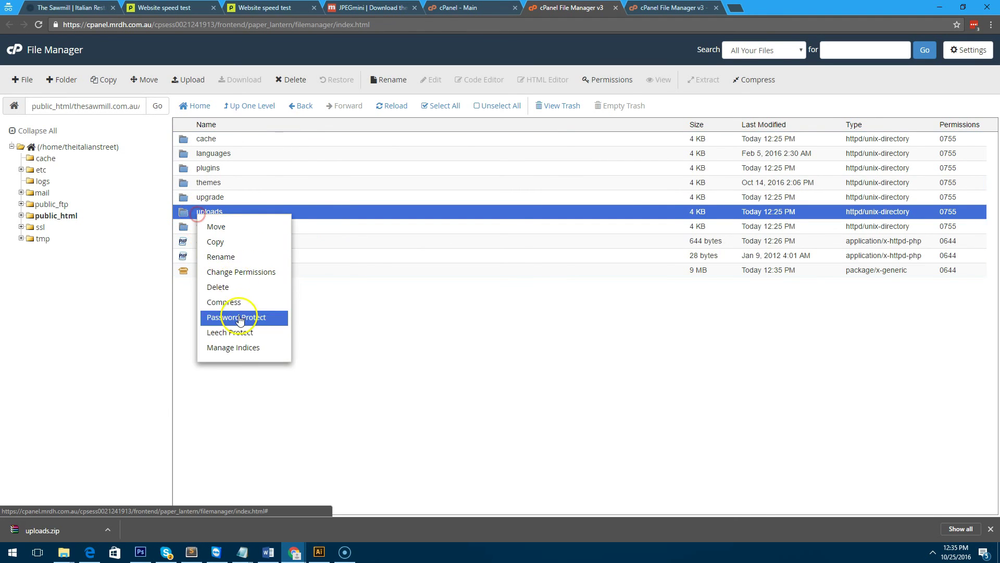
click(225, 286)
key(Escape)
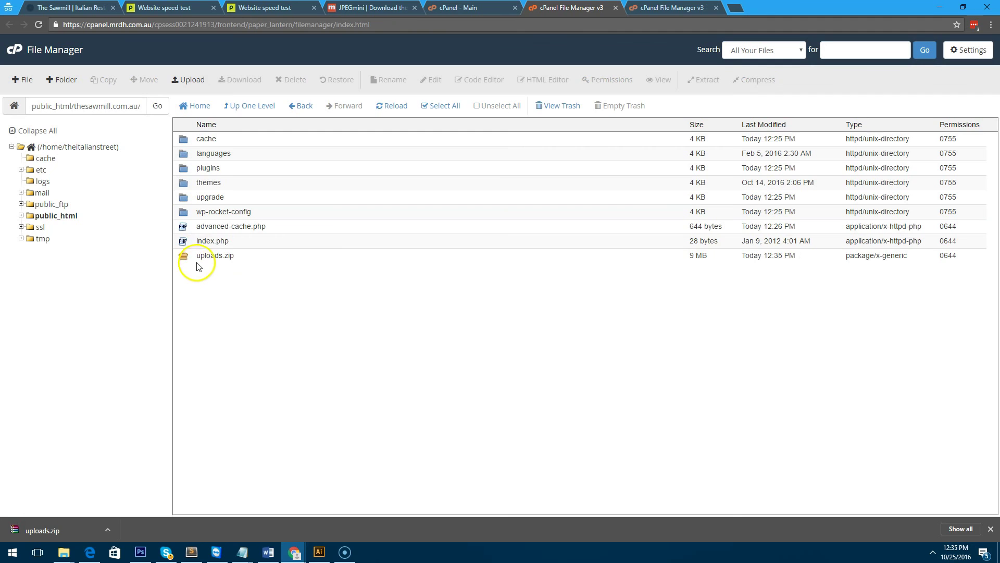
Extract uploads.zip into wp-content to create the new uploads folder.
right_click(200, 257)
click(243, 379)
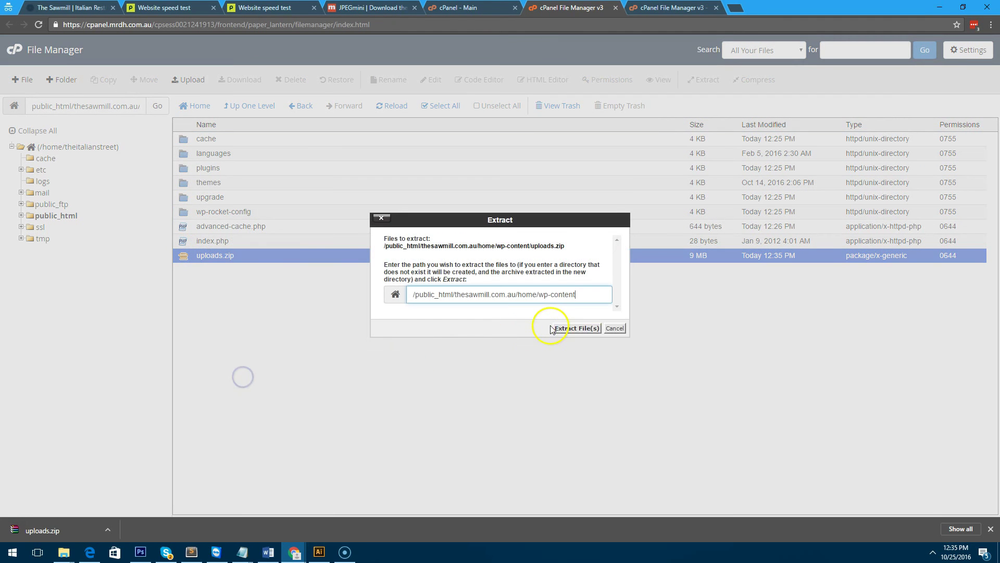
click(563, 328)
click(667, 381)
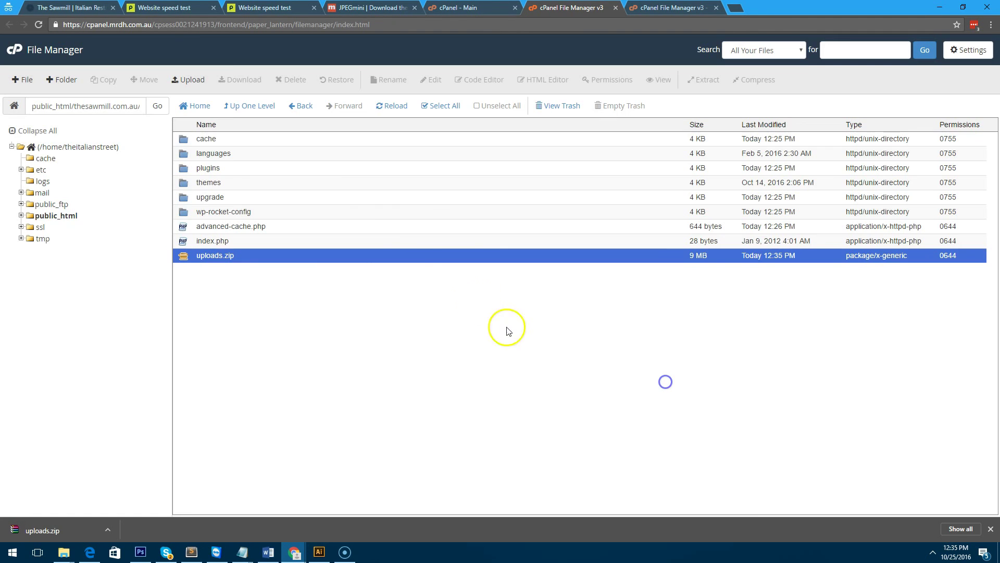
click(383, 105)
Delete uploads.zip from wp-content.
click(189, 272)
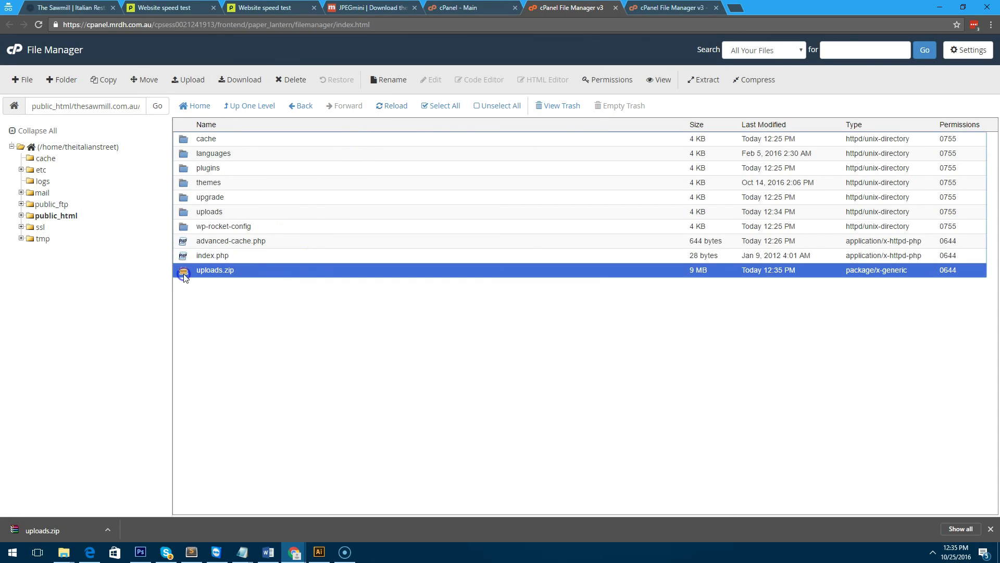
click(211, 211)
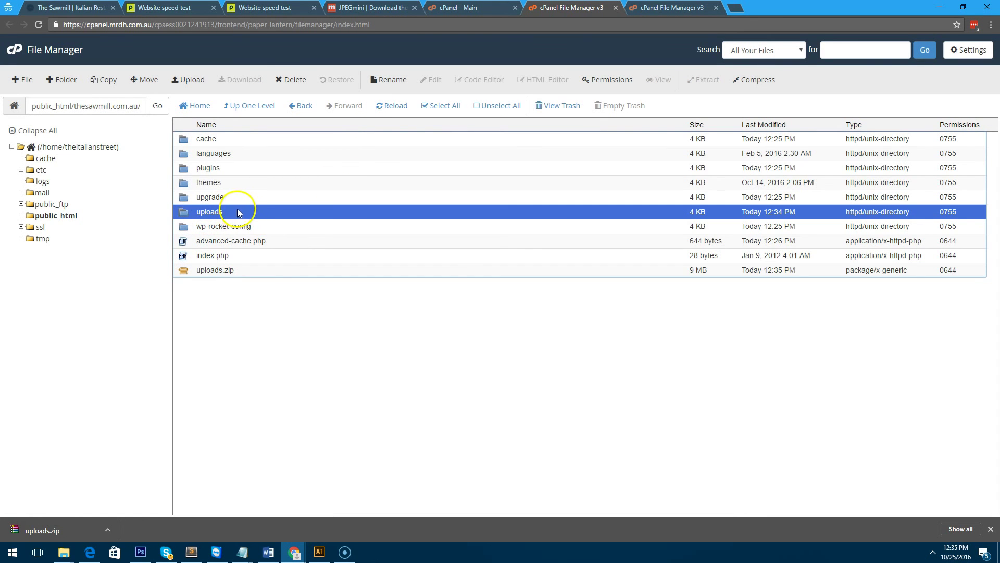
click(196, 272)
key(Delete)
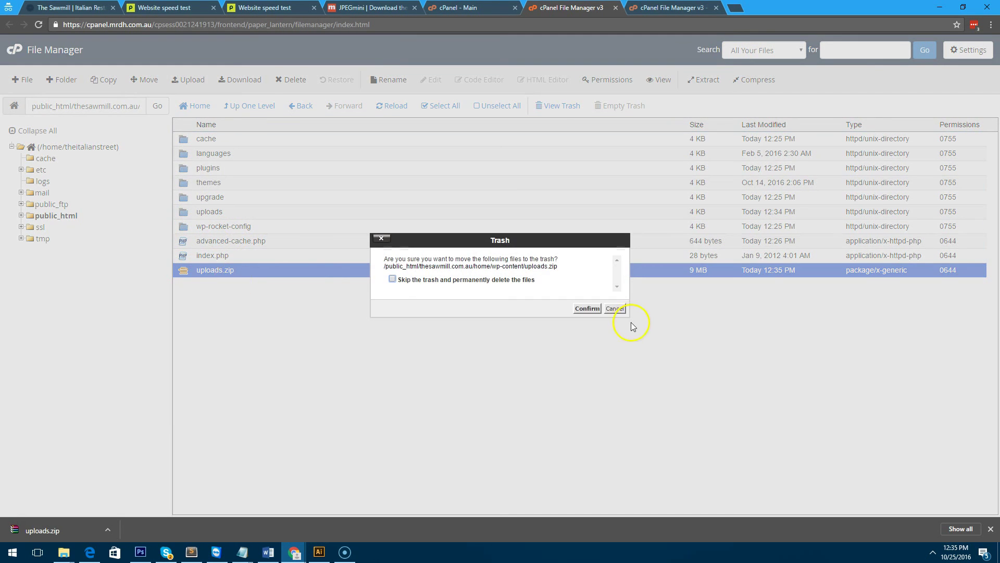
click(587, 309)
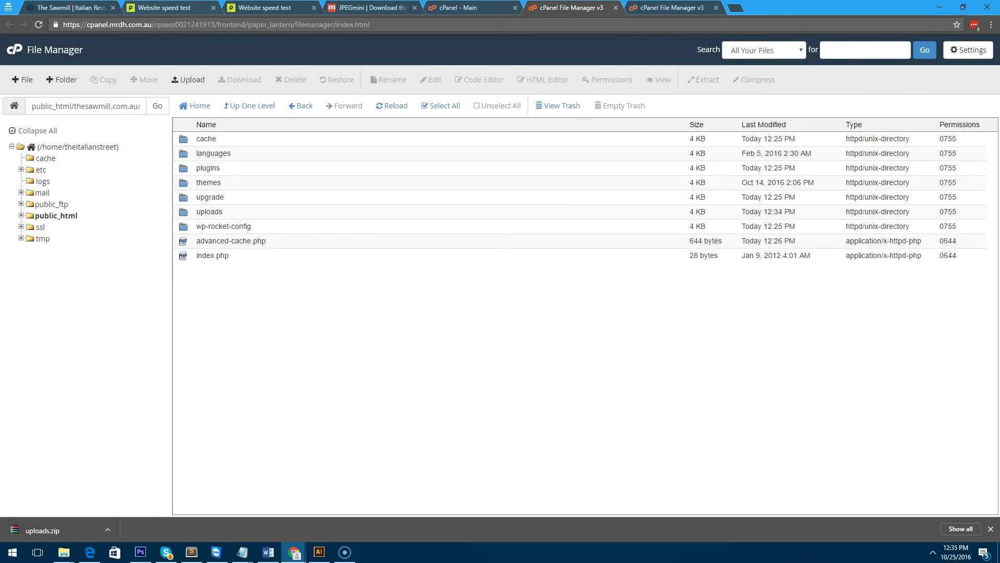
Reload The Sawmill restaurant homepage to check the site.
click(68, 7)
click(46, 24)
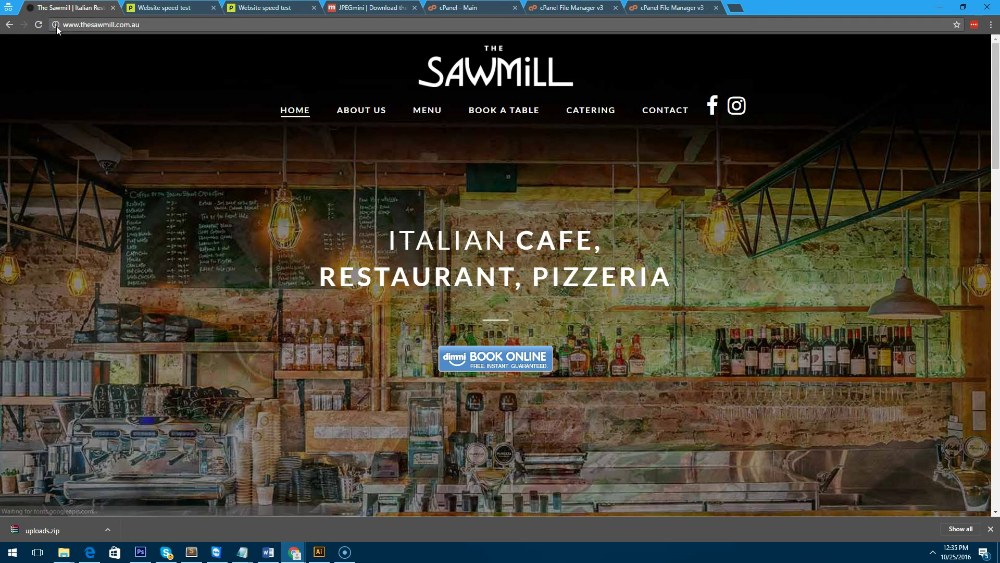
scroll(328, 224, down, 5)
scroll(333, 227, up, 5)
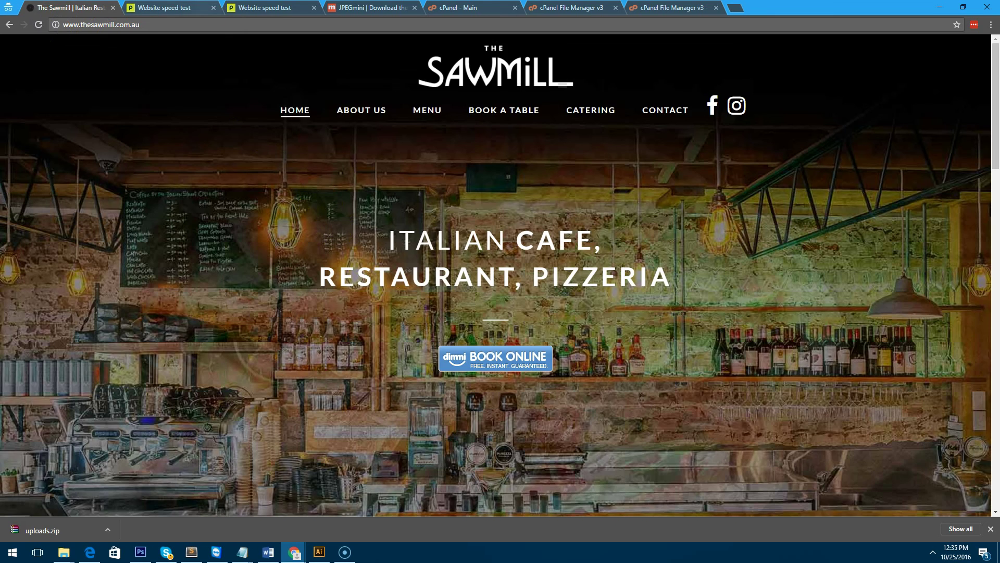
Rerun the Pingdom test from Melbourne in a duplicated tab: grade A 97, 887 ms, 92% faster.
key(ctrl+3)
scroll(317, 149, up, 2)
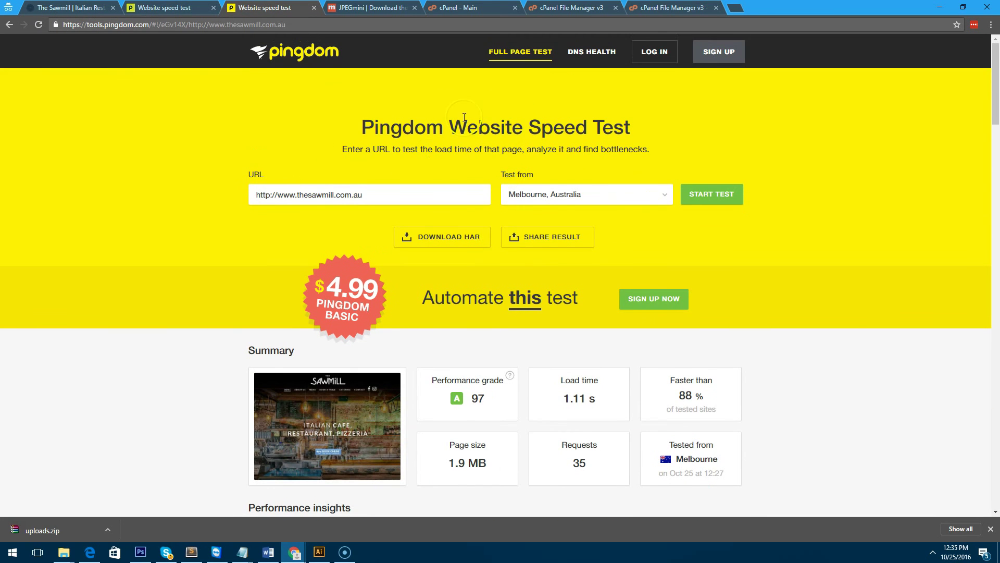
right_click(272, 14)
click(301, 46)
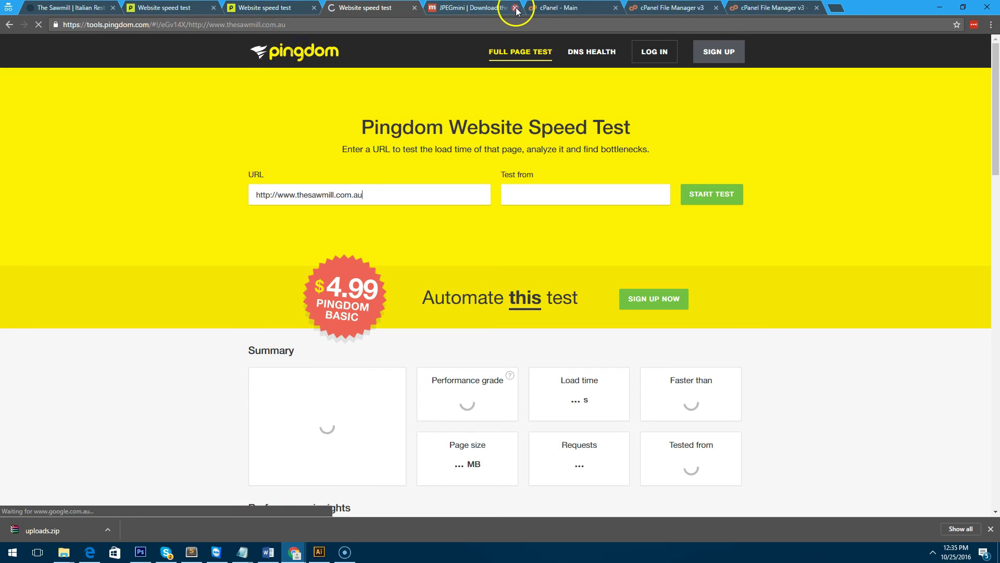
click(647, 195)
click(606, 233)
click(713, 195)
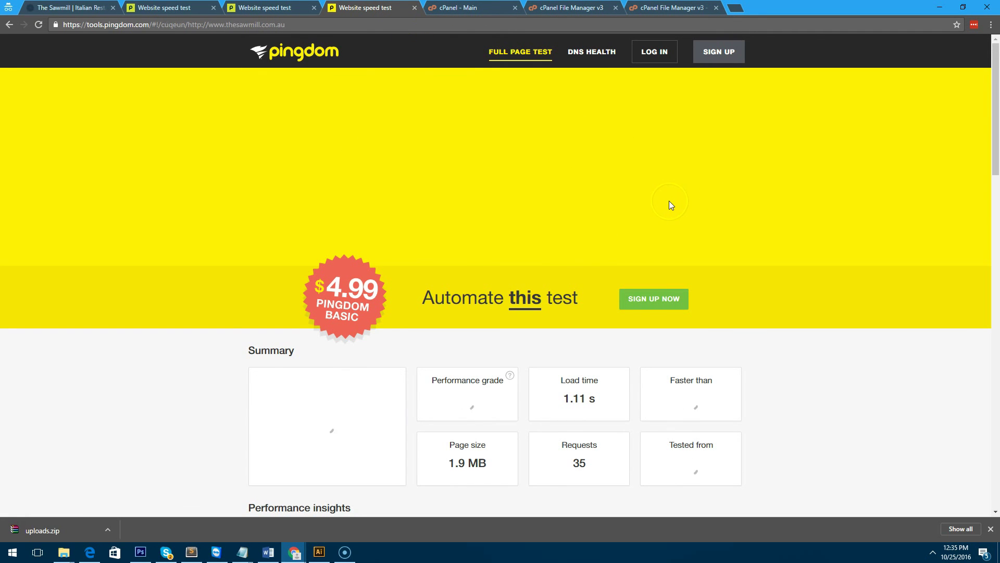
scroll(662, 199, down, 2)
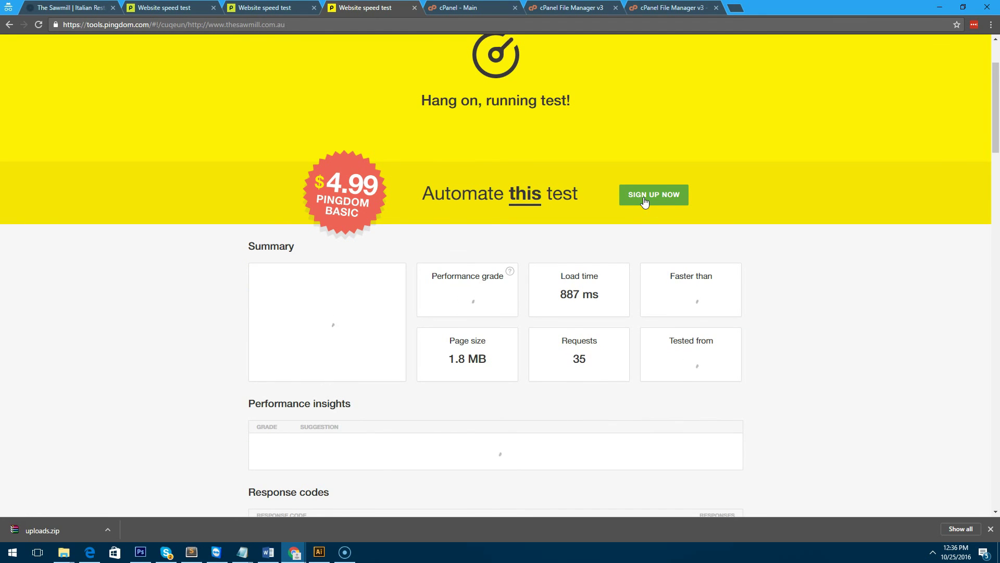
click(644, 200)
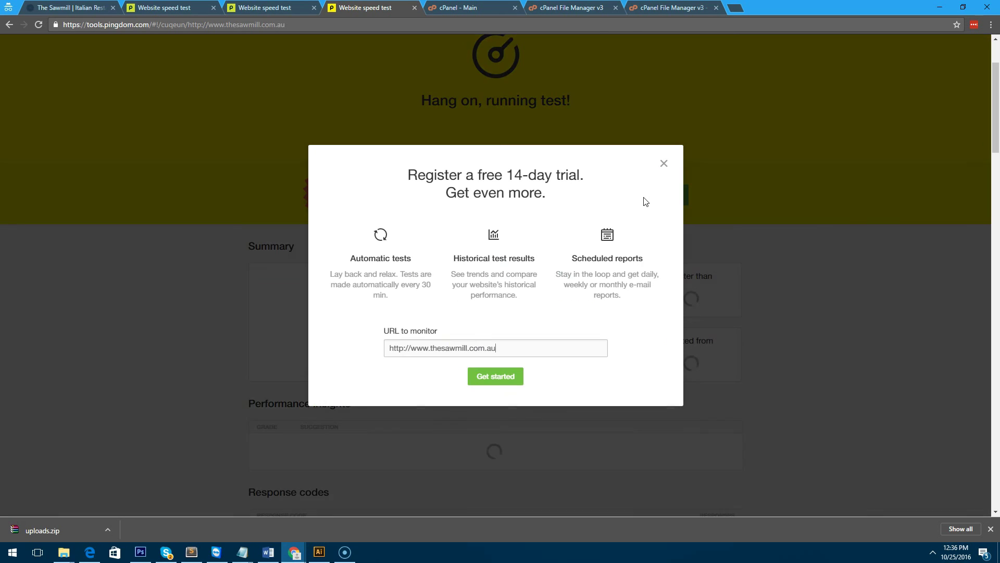
click(663, 164)
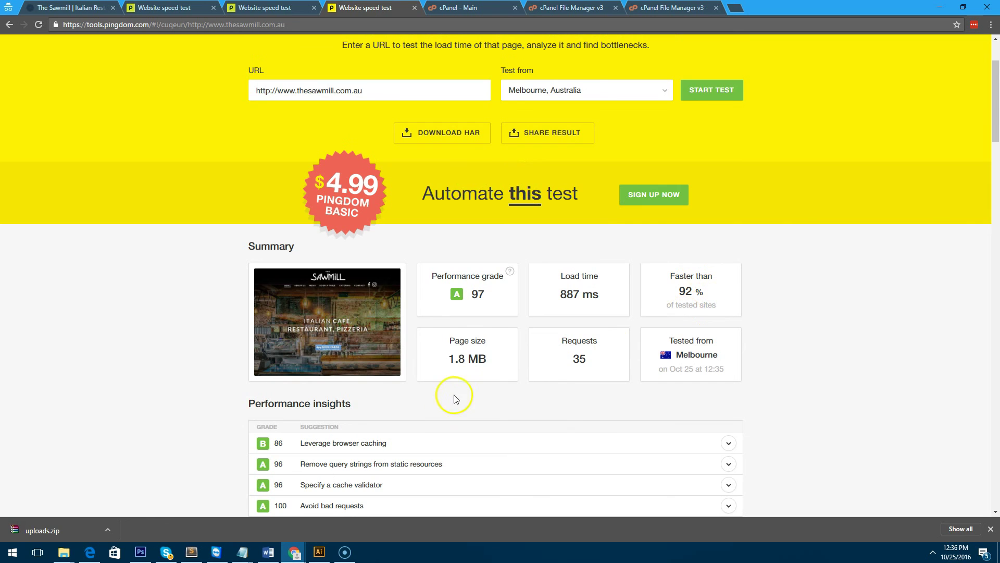
key(ctrl+shift+Tab)
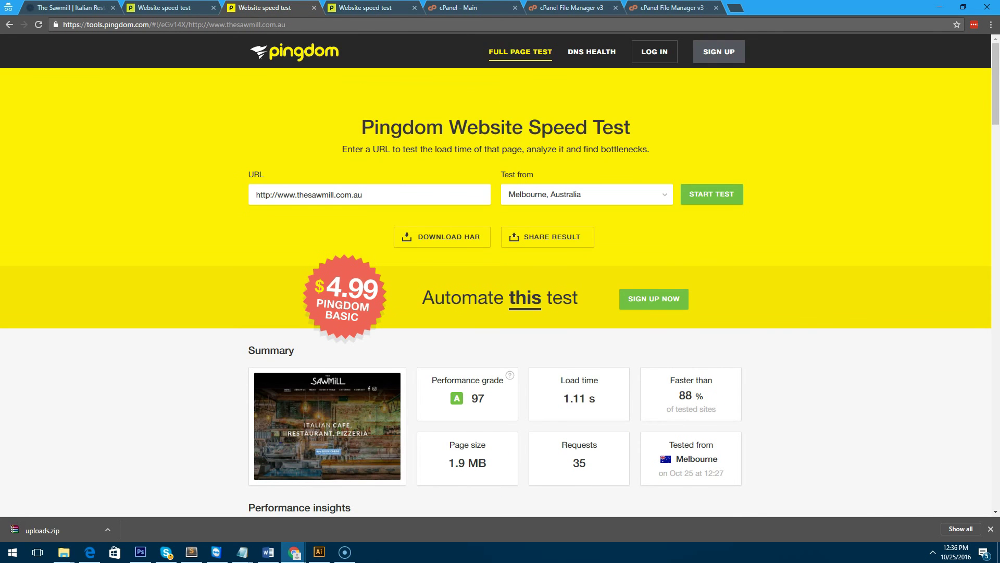
scroll(497, 314, down, 3)
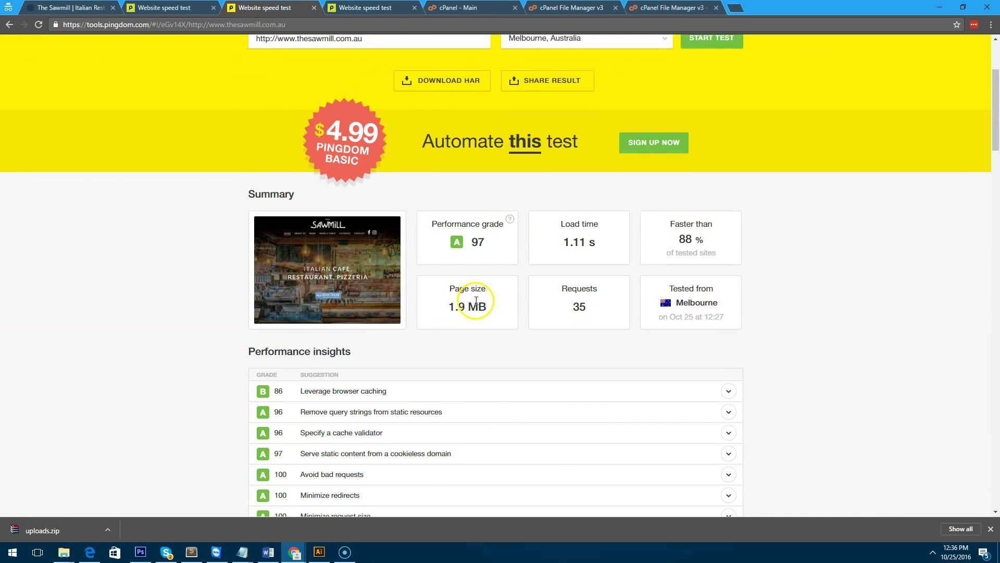
scroll(472, 292, up, 2)
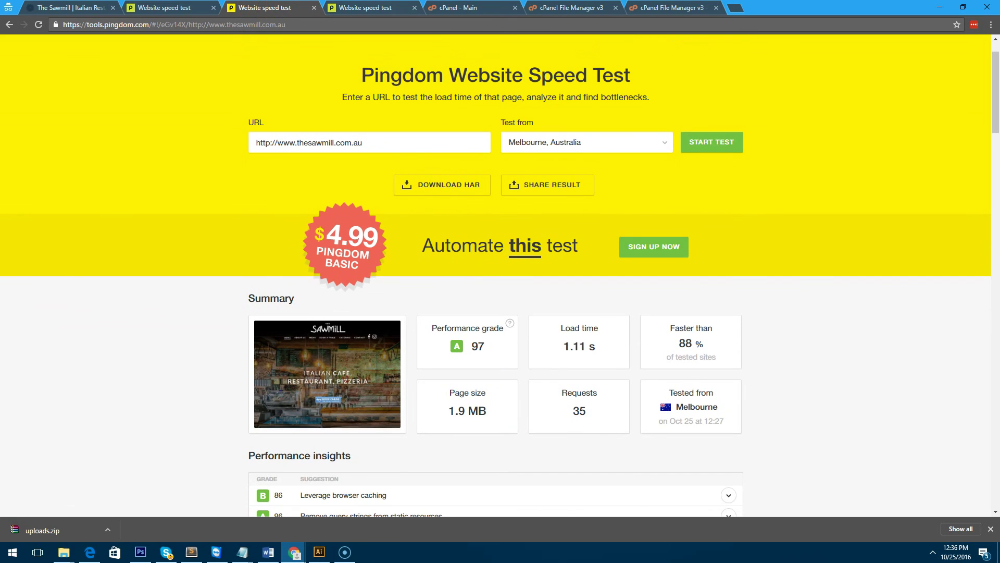
drag(710, 343, 678, 342)
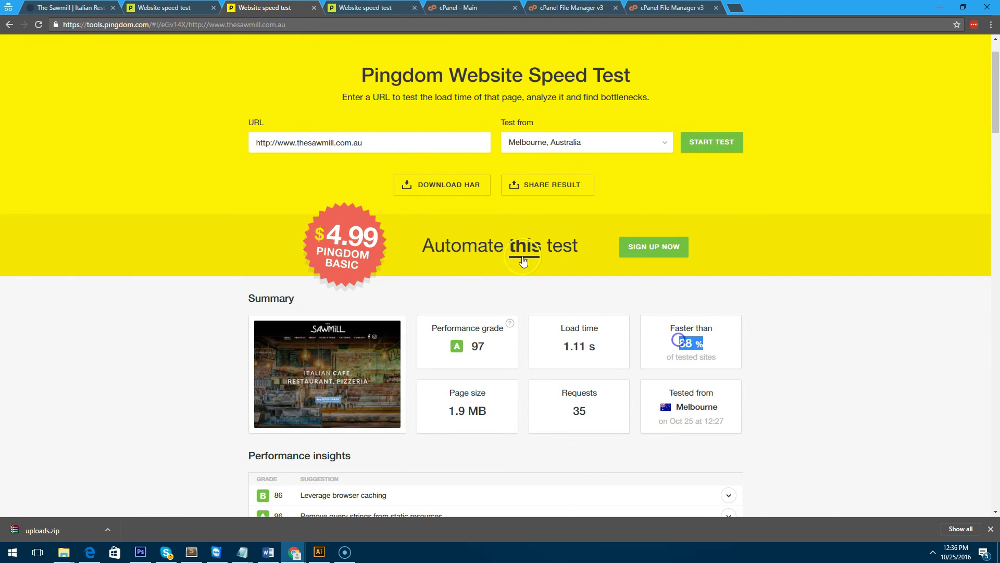
click(290, 9)
drag(719, 292, 677, 290)
scroll(627, 295, down, 2)
drag(551, 192, 599, 191)
click(290, 8)
drag(598, 347, 567, 345)
click(542, 347)
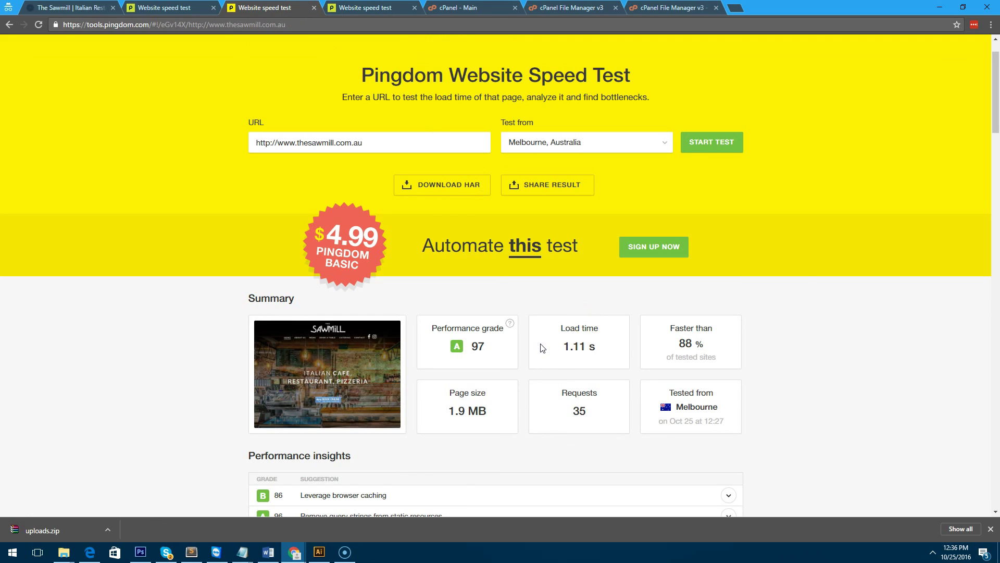
scroll(526, 389, down, 4)
key(ctrl+Tab)
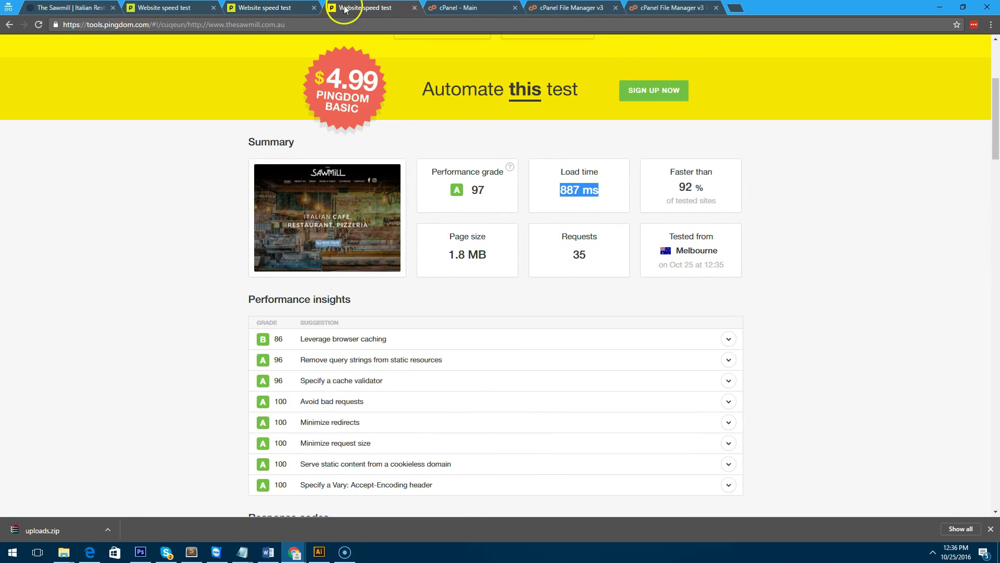
scroll(367, 146, down, 7)
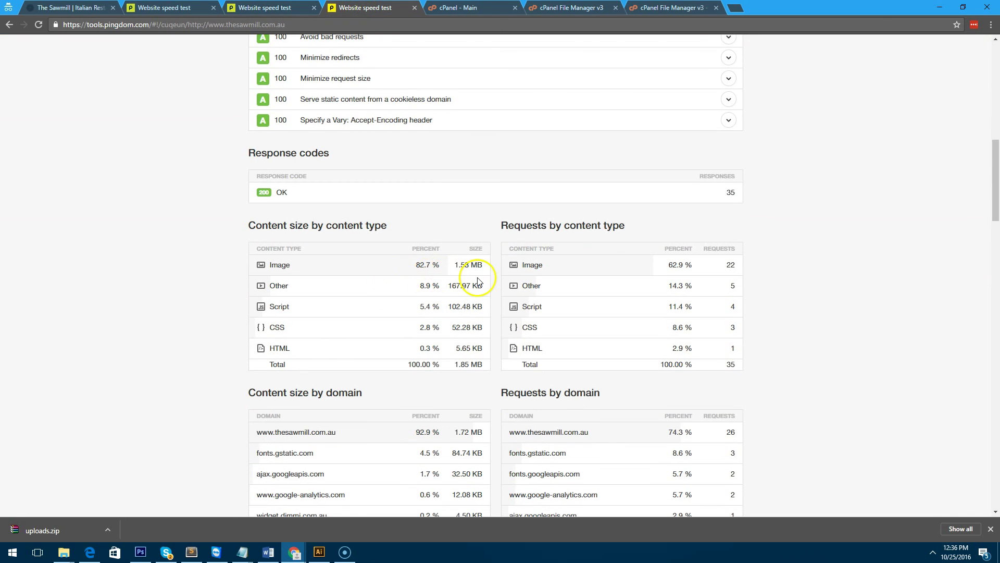
scroll(477, 276, up, 6)
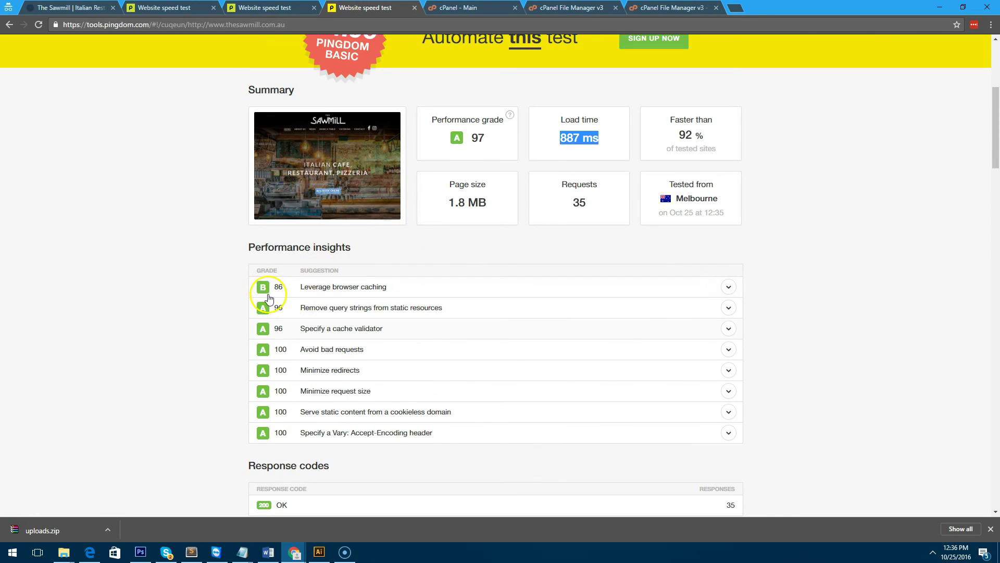
scroll(269, 365, down, 10)
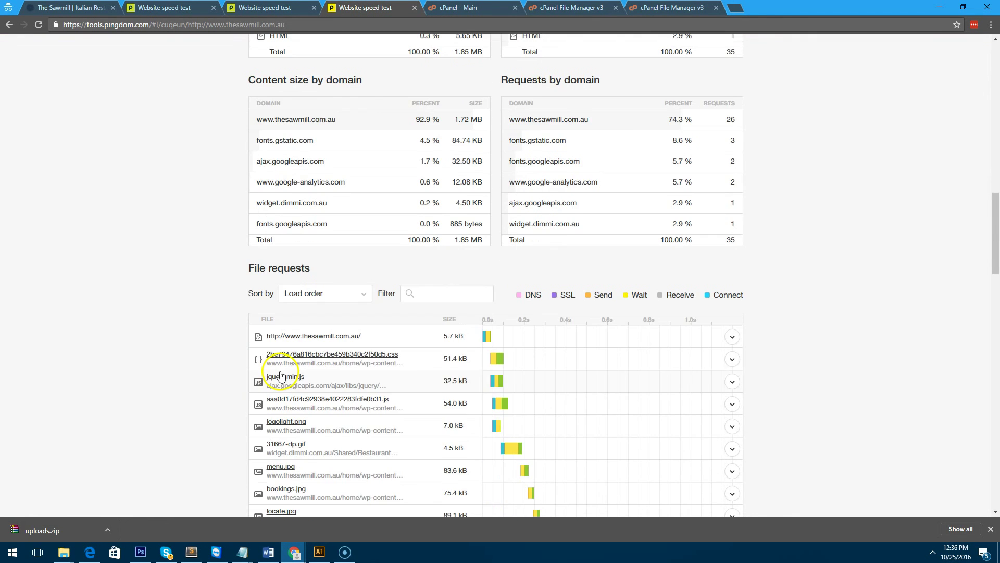
scroll(284, 373, up, 15)
click(266, 8)
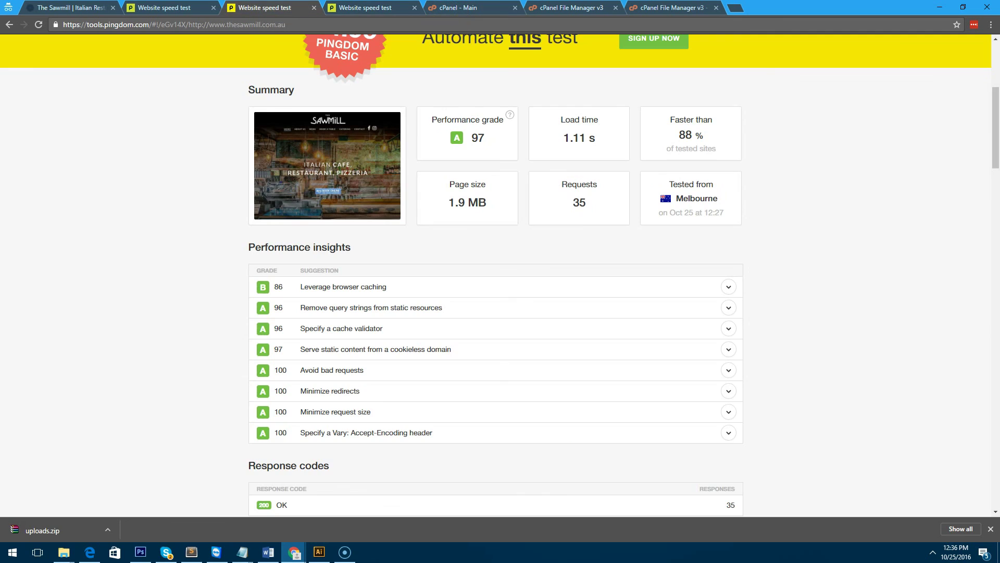